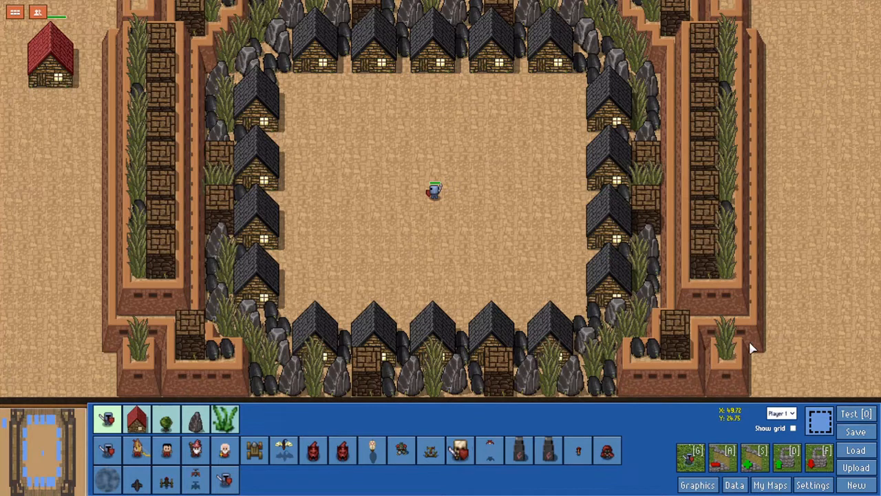
- Start a map test and try to move the .keyboardWarrior around the arena with direct move orders
click(850, 413)
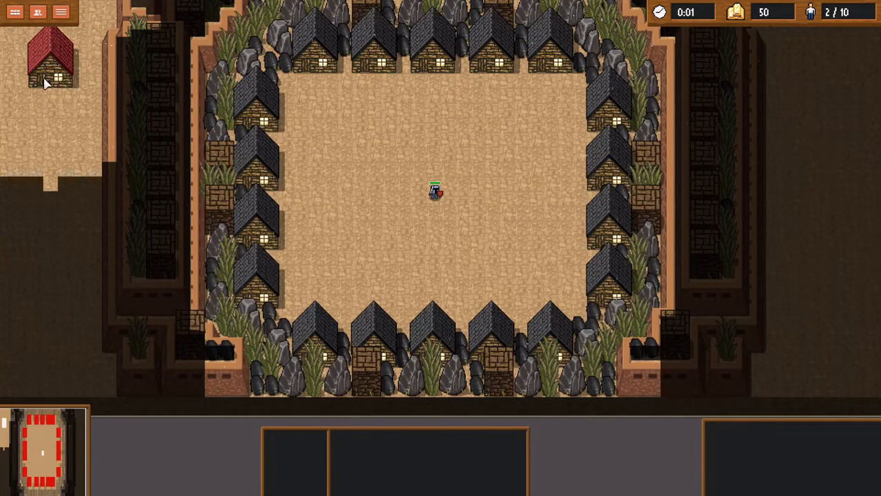
click(45, 80)
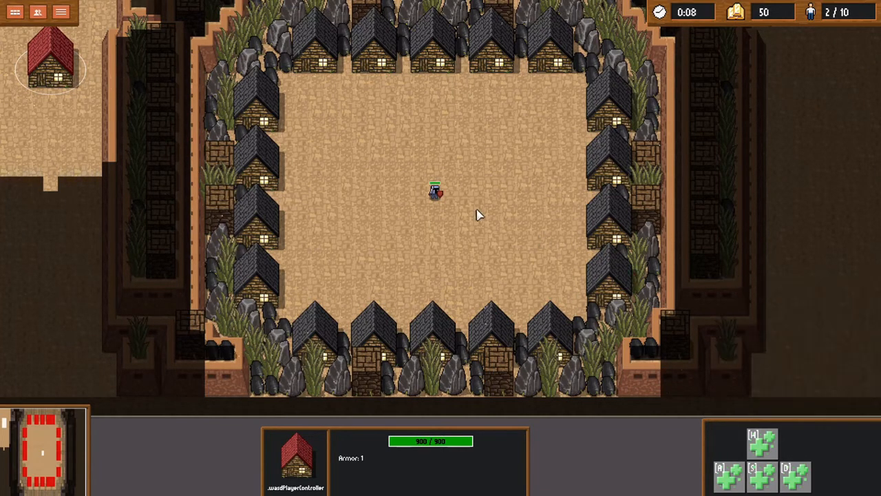
click(441, 199)
right_click(451, 159)
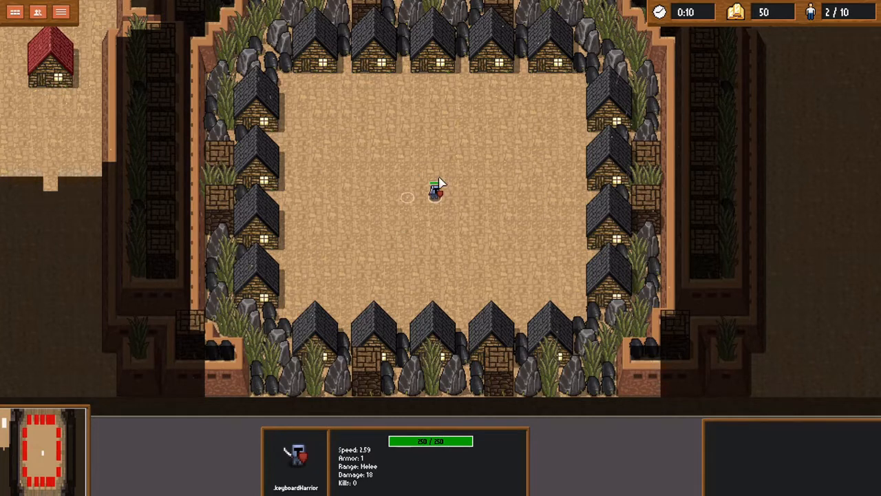
right_click(422, 141)
right_click(430, 212)
right_click(480, 220)
right_click(468, 221)
right_click(392, 172)
right_click(433, 238)
right_click(421, 157)
right_click(446, 213)
- Steer the warrior up, left, down and right through the .wasdPlayerController building's commands, and end the map test
click(57, 73)
key(w)
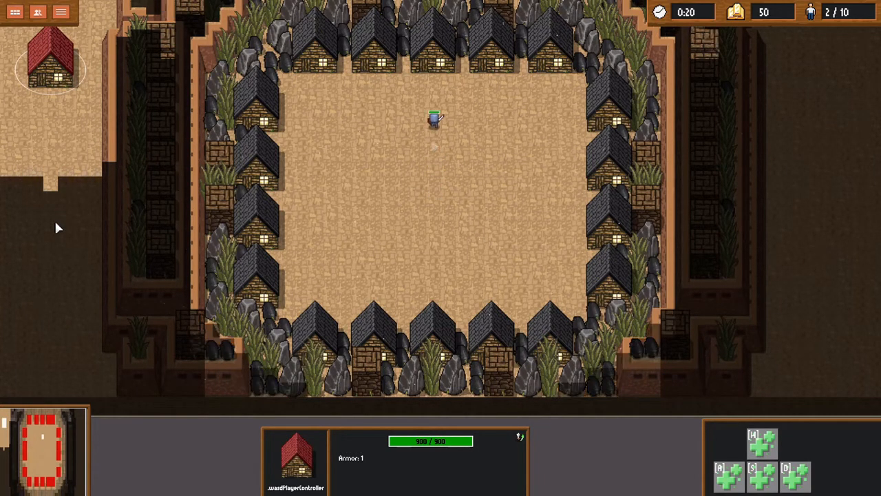
key(a)
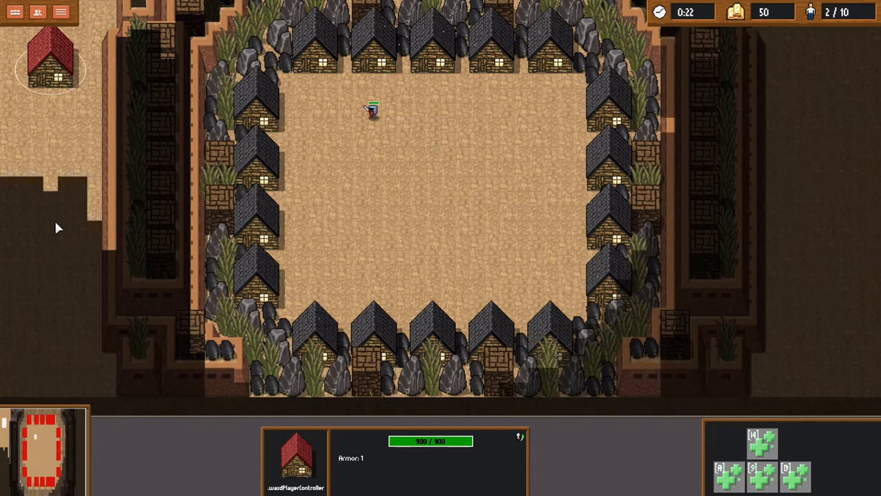
key(s)
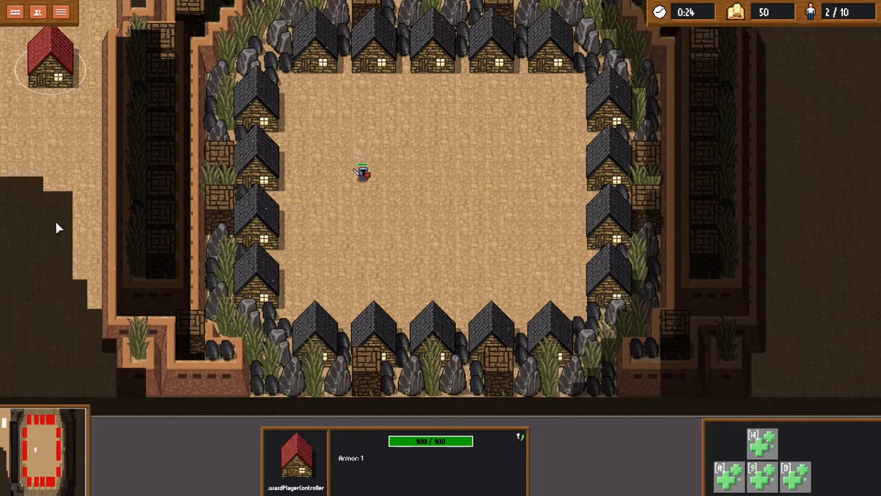
key(d)
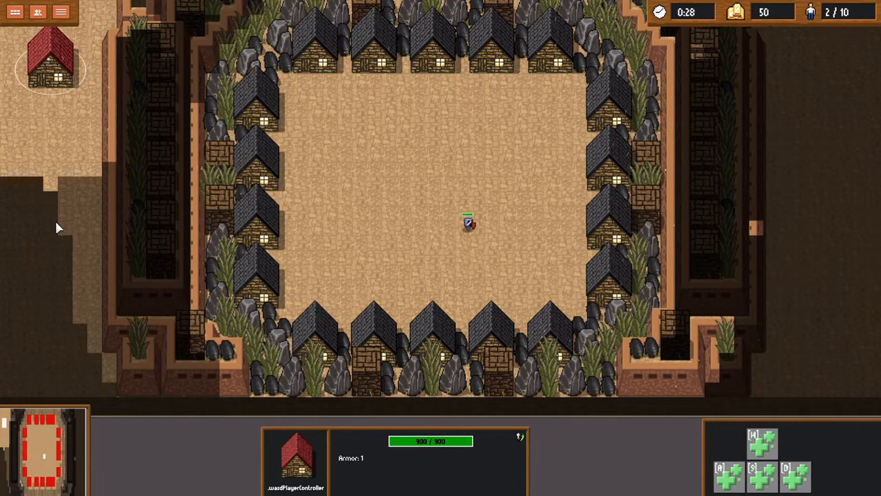
key(w)
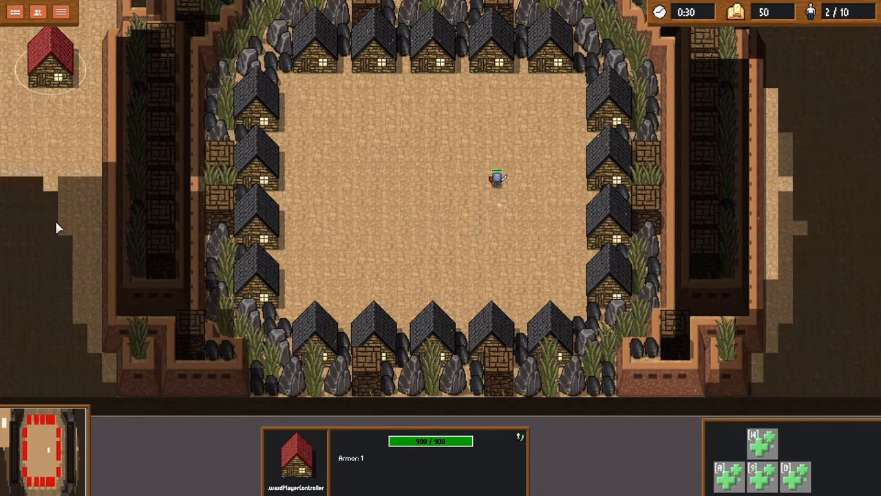
key(a)
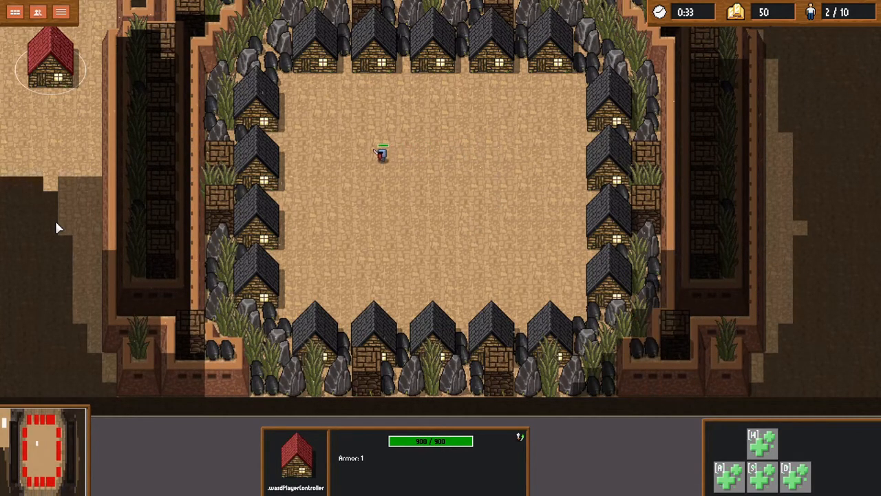
key(d)
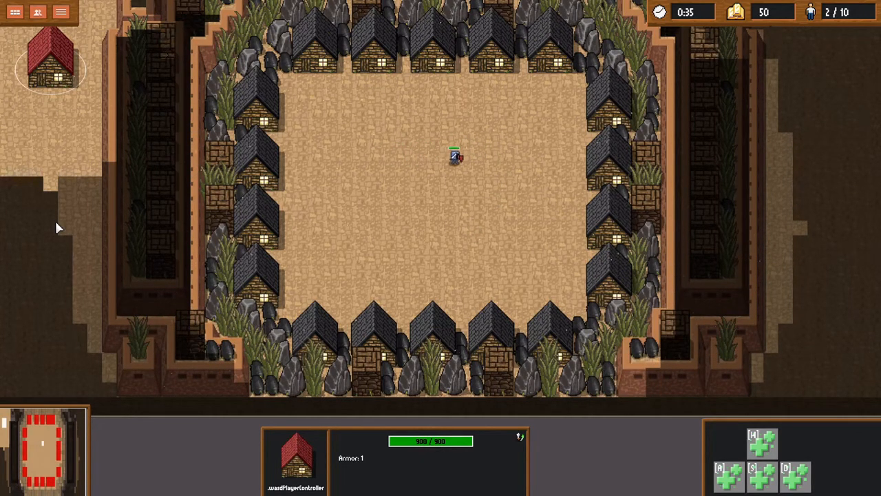
key(s)
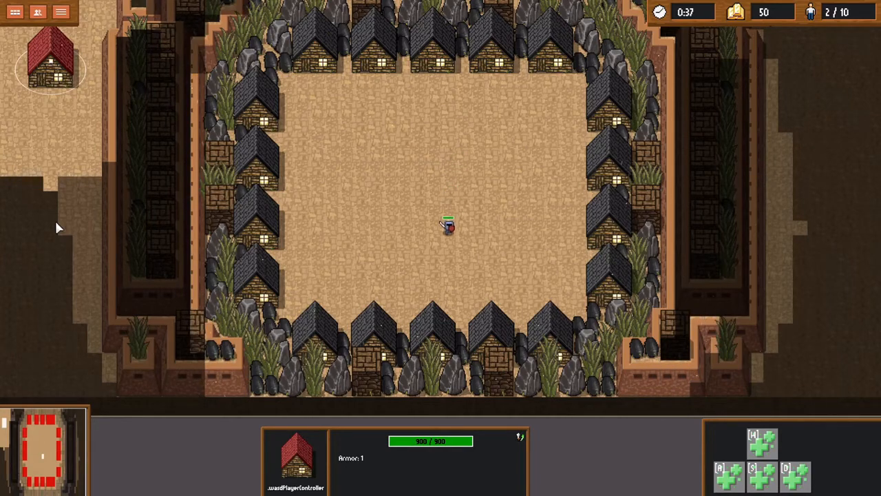
key(Escape)
key(n)
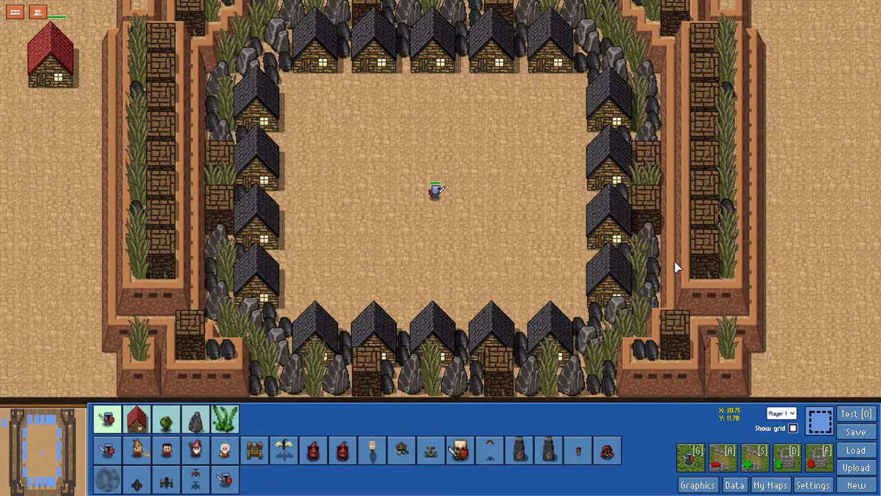
- Examine the .keyboardWarrior unit's properties in the data editor, from its basic stats to its commands and modifiers
click(737, 485)
drag(404, 42, 599, 45)
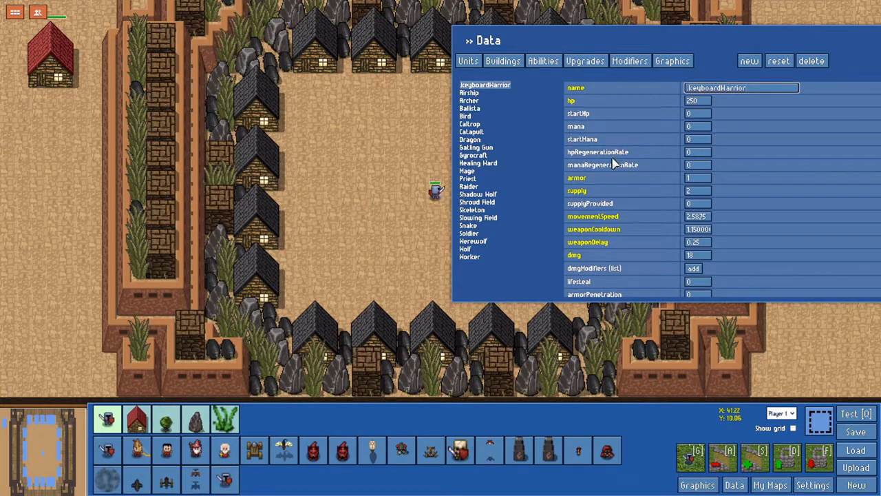
scroll(623, 159, down, 10)
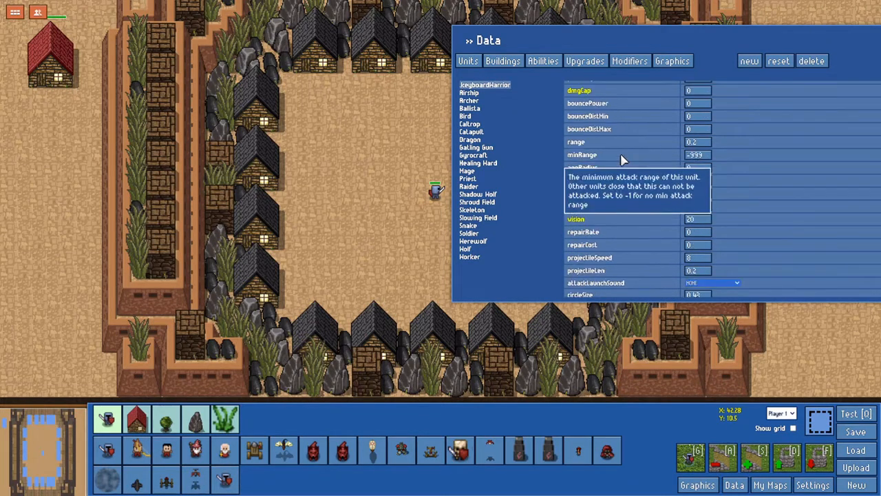
scroll(624, 160, down, 5)
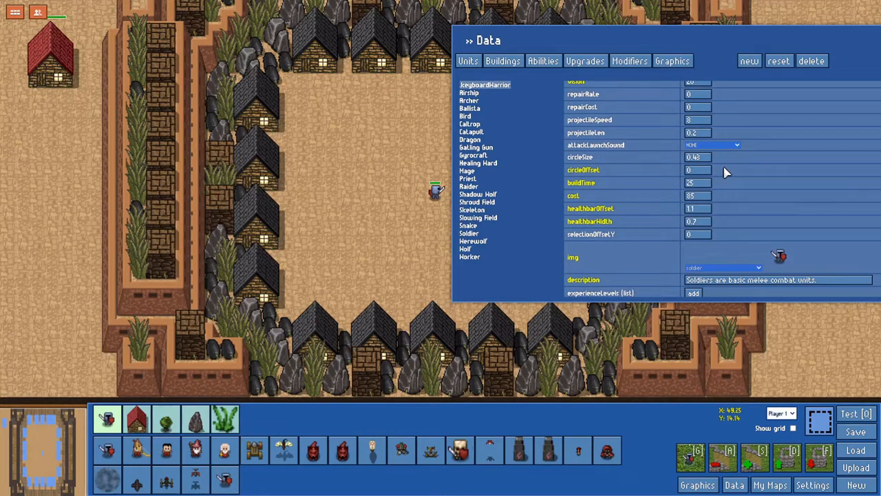
scroll(726, 172, down, 4)
scroll(725, 173, down, 5)
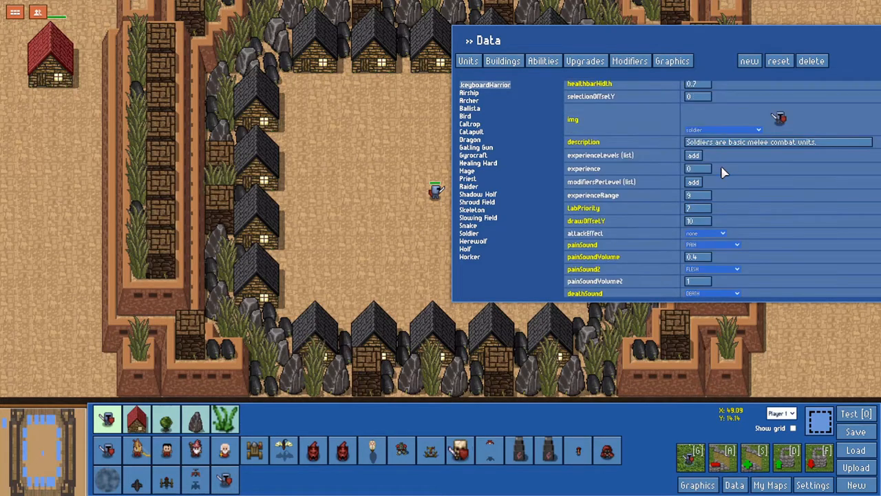
scroll(724, 172, down, 8)
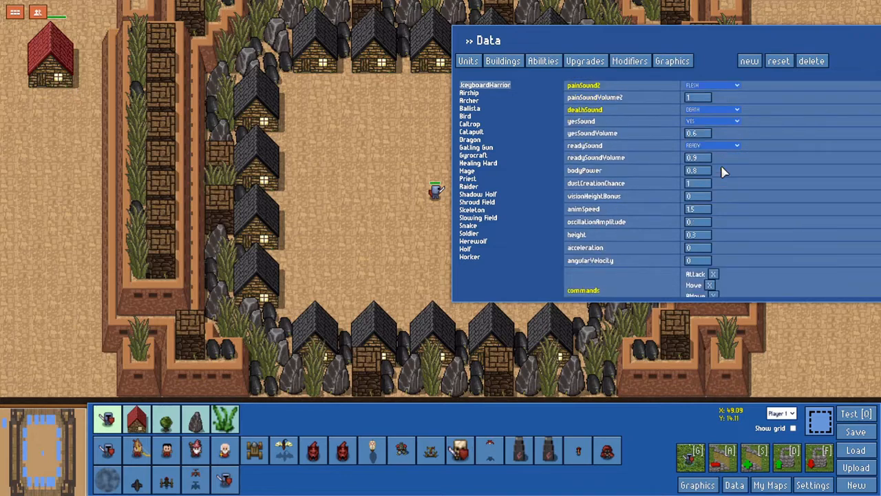
scroll(723, 172, down, 5)
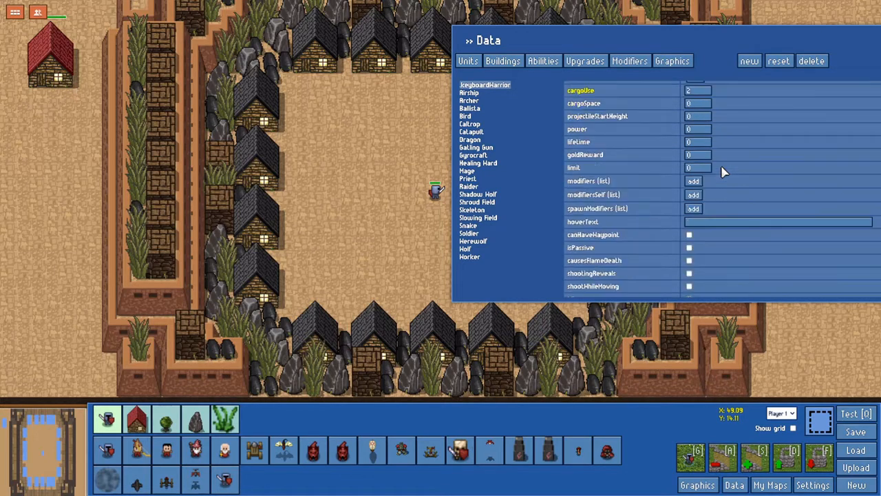
scroll(723, 172, up, 5)
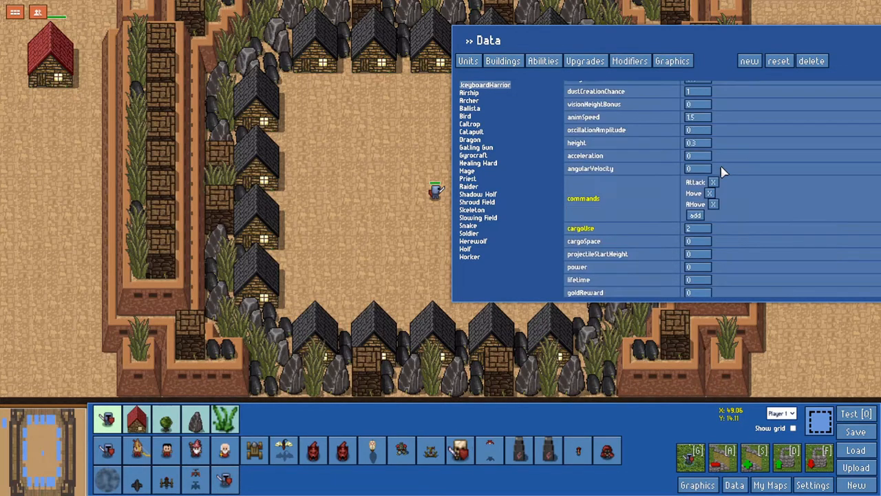
scroll(723, 172, up, 6)
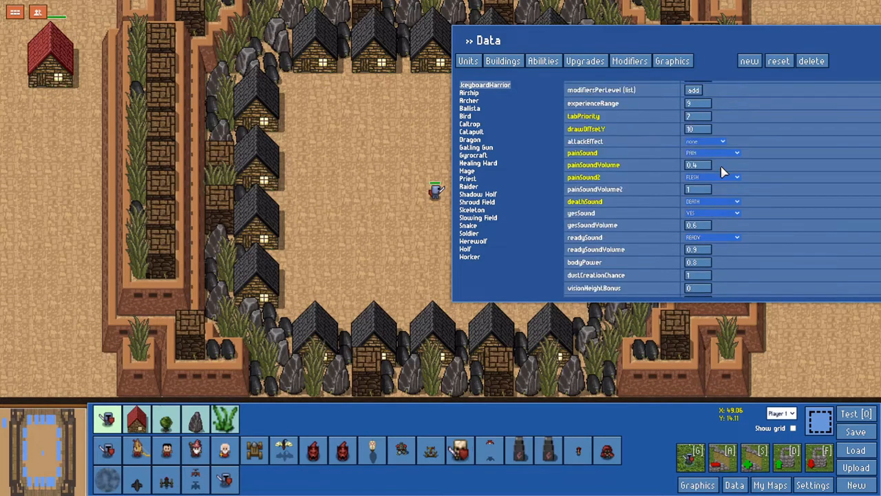
scroll(723, 173, up, 3)
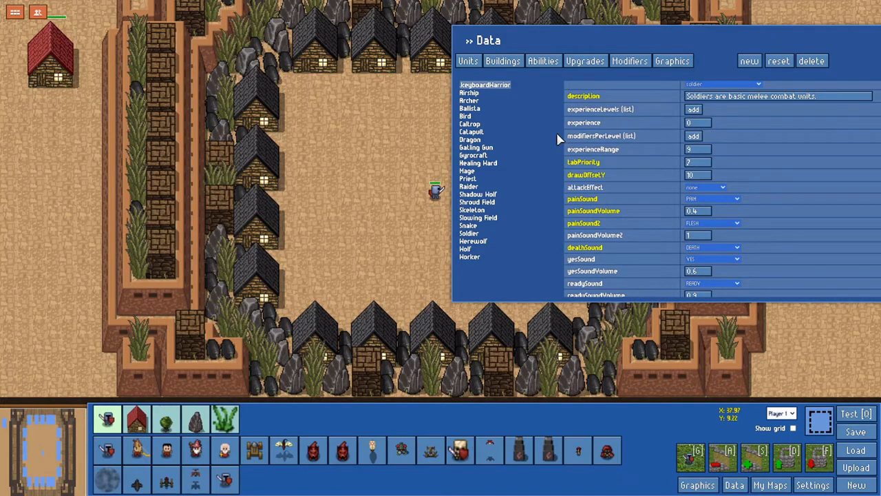
- Show the custom building entries in the data editor and close it to uncover the arena
click(505, 68)
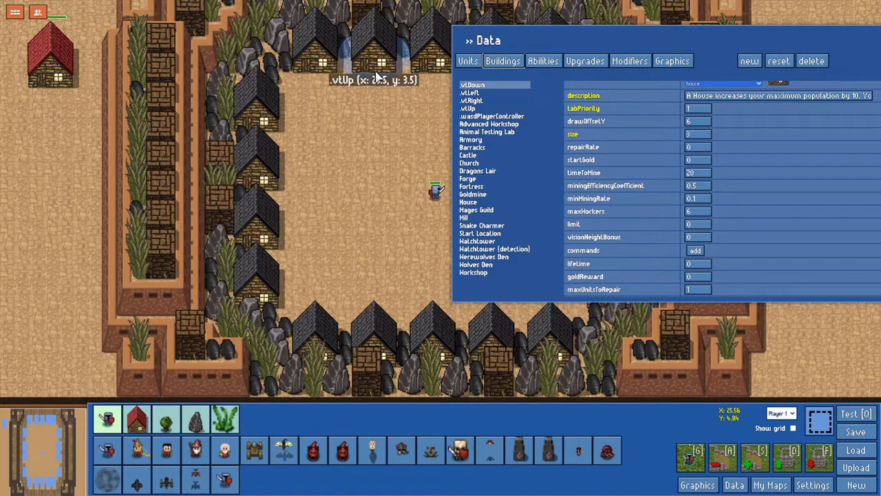
drag(766, 35, 604, 74)
drag(659, 77, 717, 80)
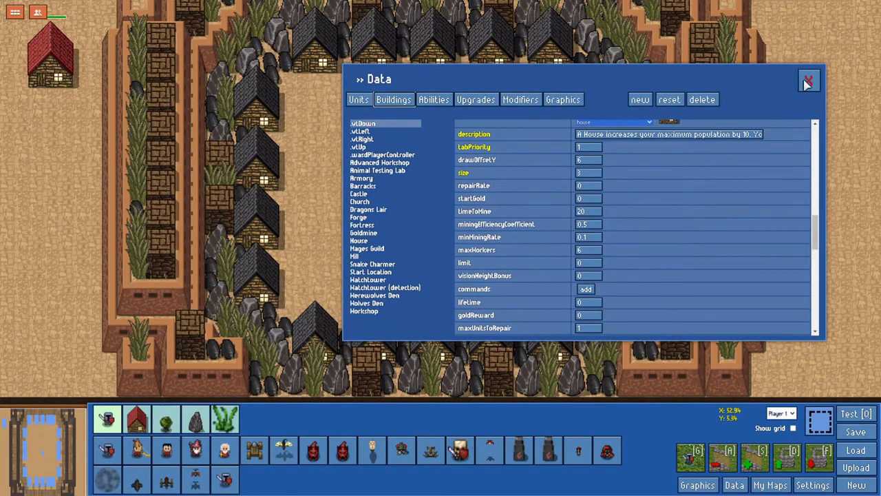
click(806, 81)
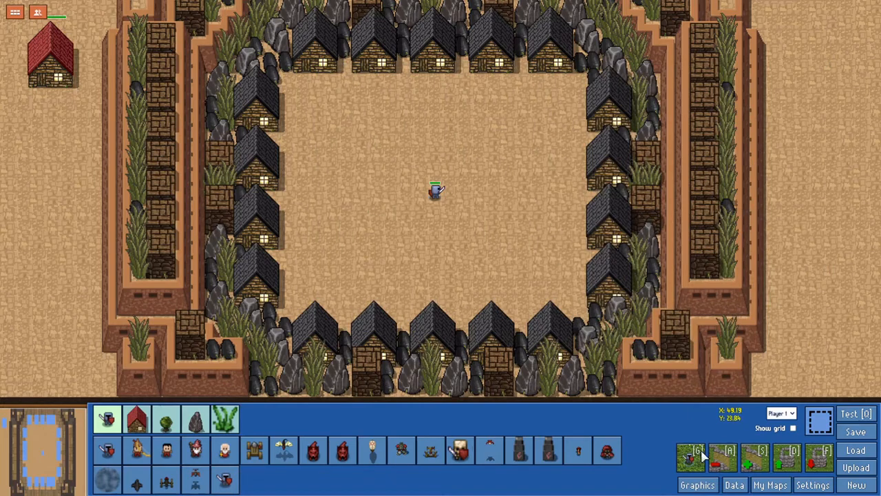
- Examine the .keyboardWarrior unit's commands and its controllable and preventsLoss settings in the unit data
click(735, 485)
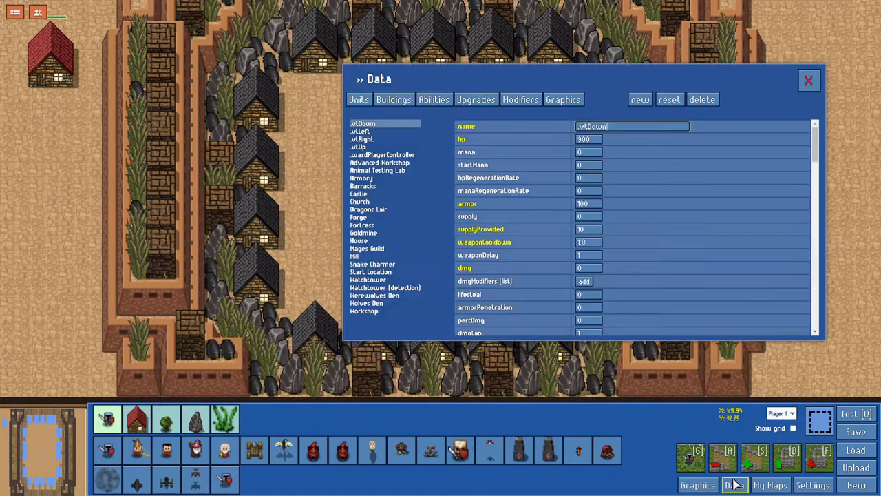
click(358, 99)
drag(467, 71, 575, 38)
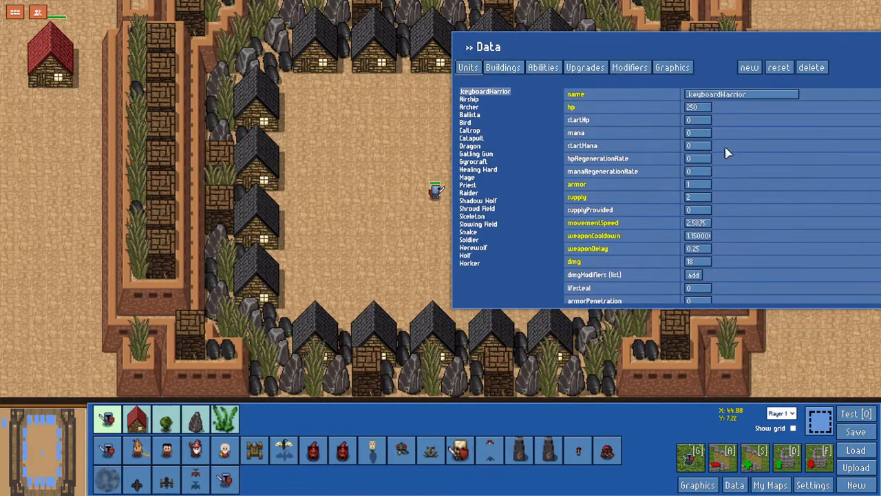
scroll(737, 152, down, 8)
scroll(739, 153, down, 3)
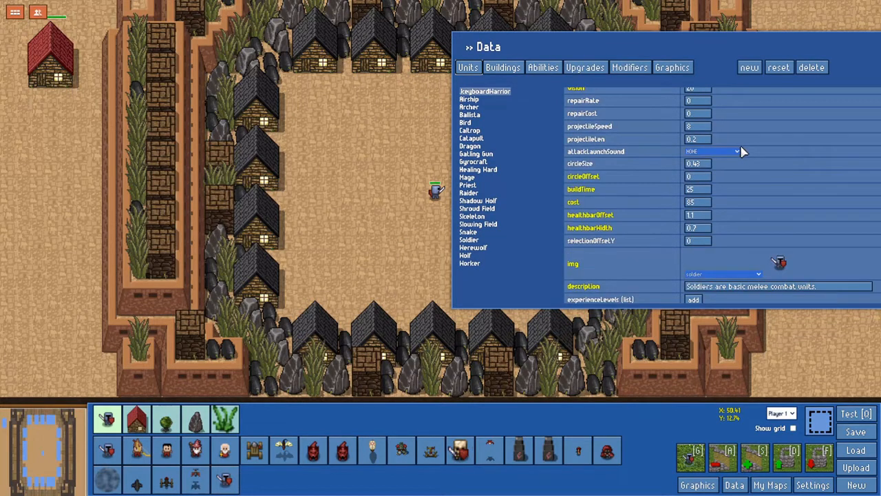
scroll(741, 152, down, 4)
scroll(740, 150, down, 6)
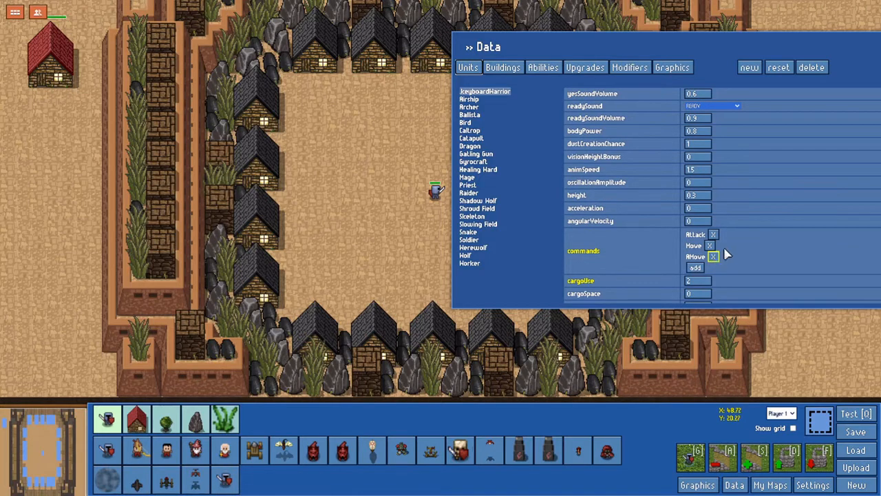
scroll(723, 254, down, 5)
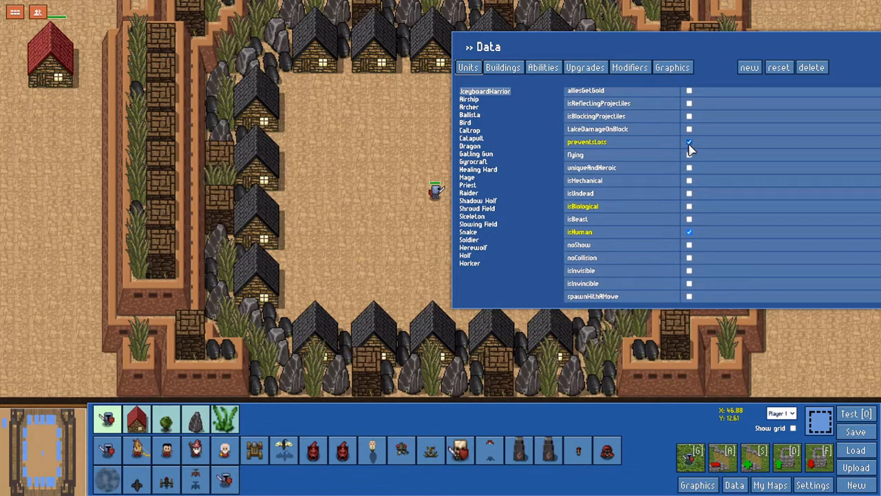
scroll(691, 150, up, 1)
scroll(691, 149, up, 1)
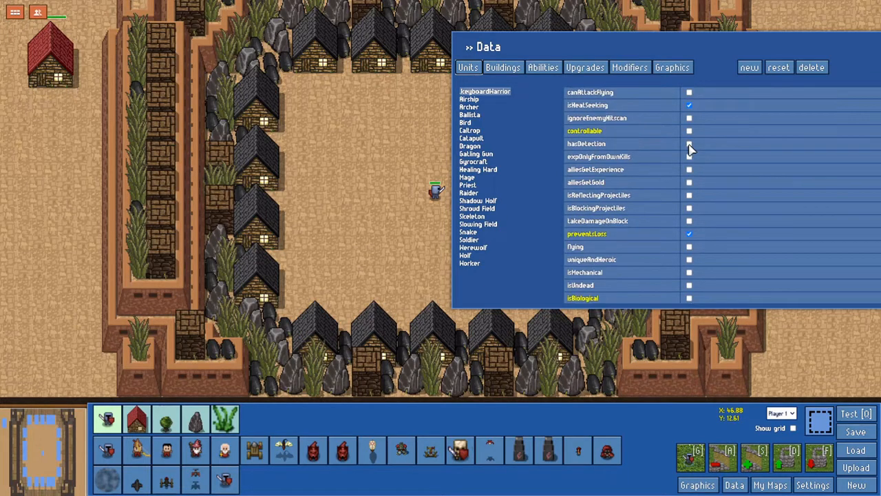
mouse_move(645, 141)
click(689, 234)
- View the .vtDown building's option flags, such as isInvincible and preventsLoss, and close the data editor
click(517, 70)
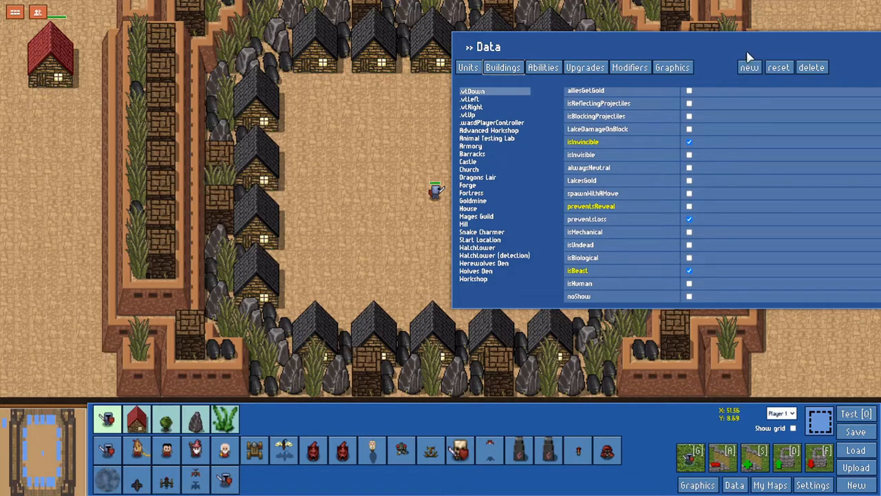
drag(744, 43, 630, 135)
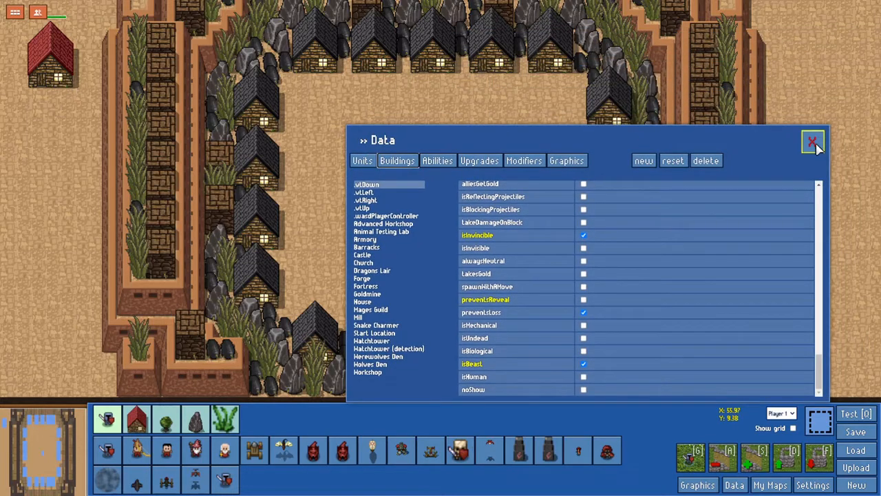
click(816, 143)
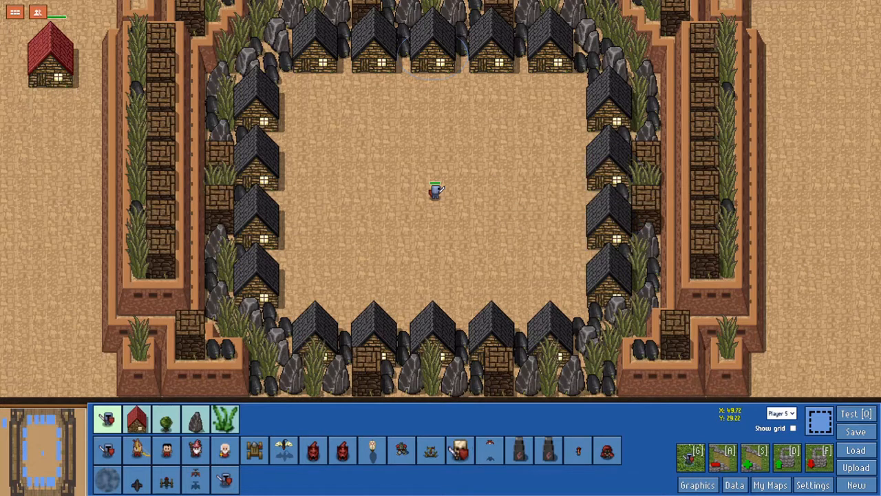
- Open the building data and look through the .vtDown, .vtLeft, .vtRight and .vtUp entries
click(734, 485)
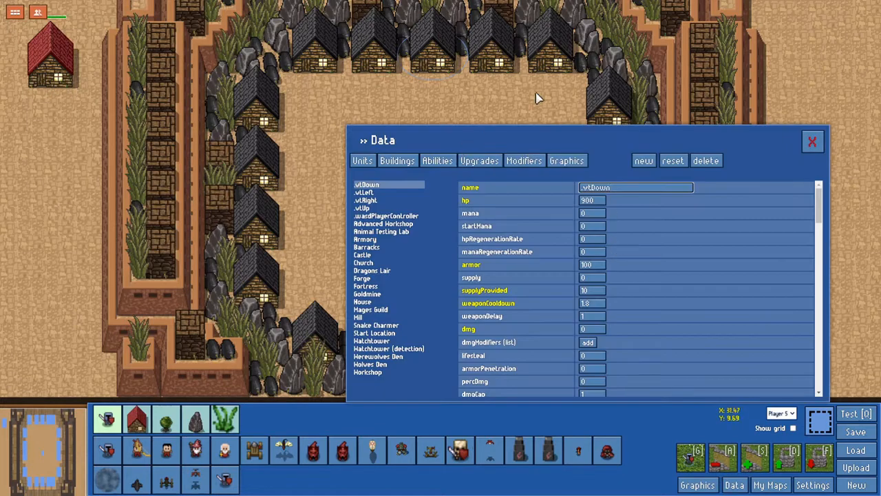
drag(409, 144, 542, 62)
click(493, 92)
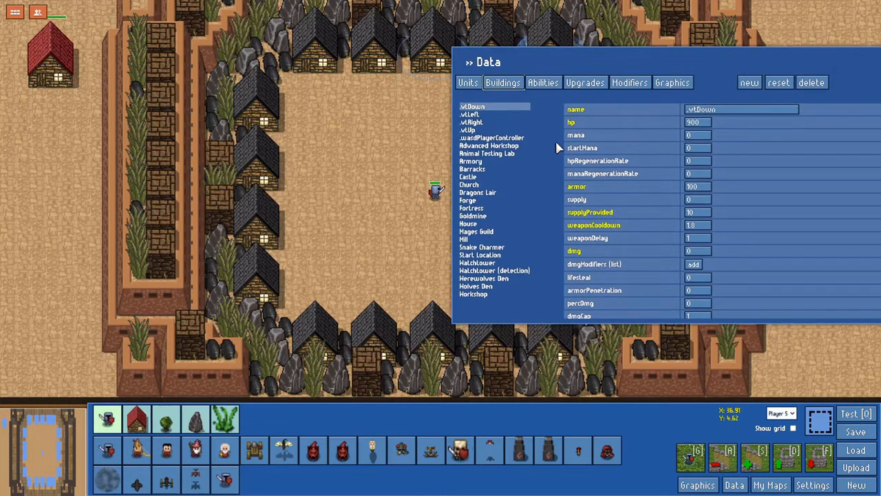
click(489, 116)
click(490, 124)
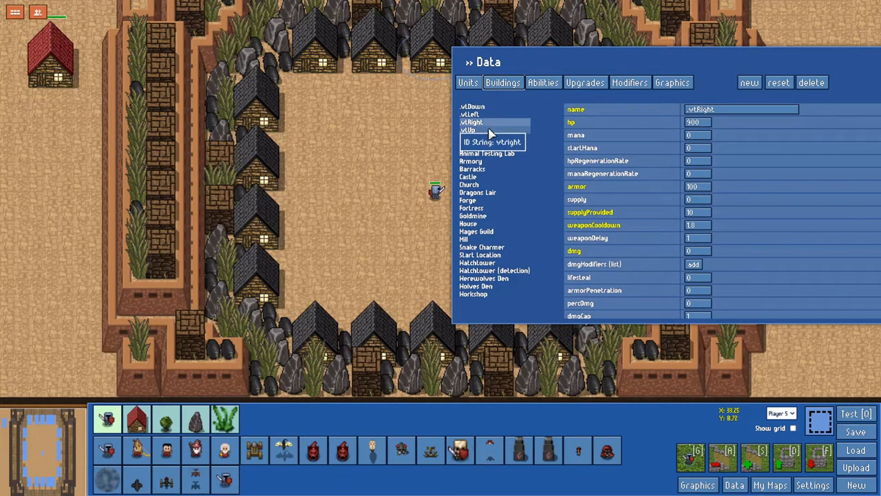
click(491, 131)
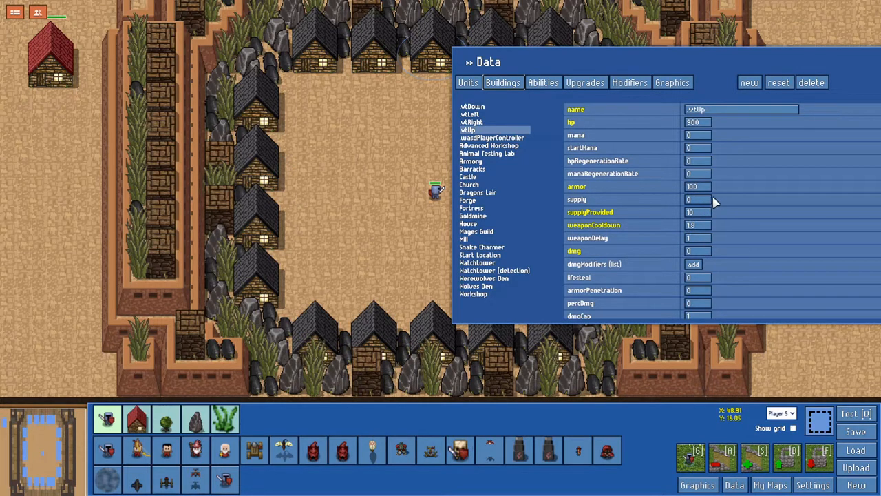
- Examine the .vtUp building's properties, from armor and damage to its isInvincible, preventsLoss and unit type flags
scroll(714, 199, down, 6)
scroll(715, 198, up, 4)
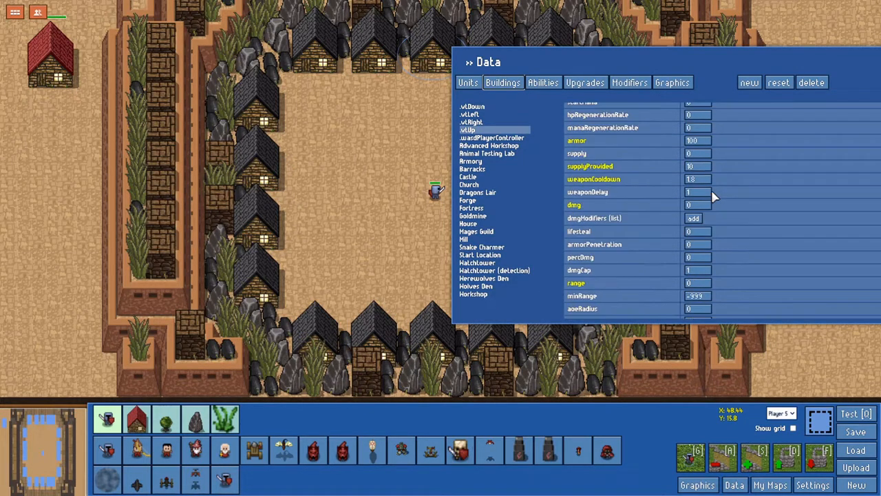
mouse_move(645, 147)
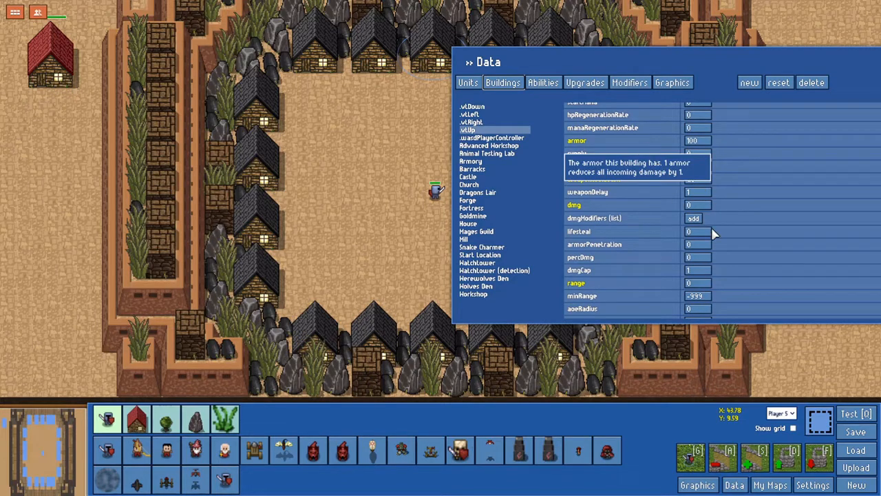
scroll(714, 235, down, 3)
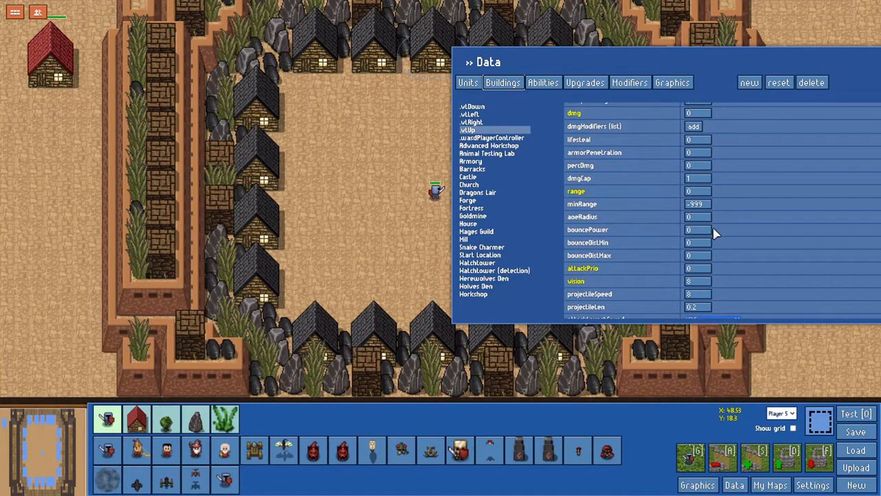
scroll(714, 232, up, 5)
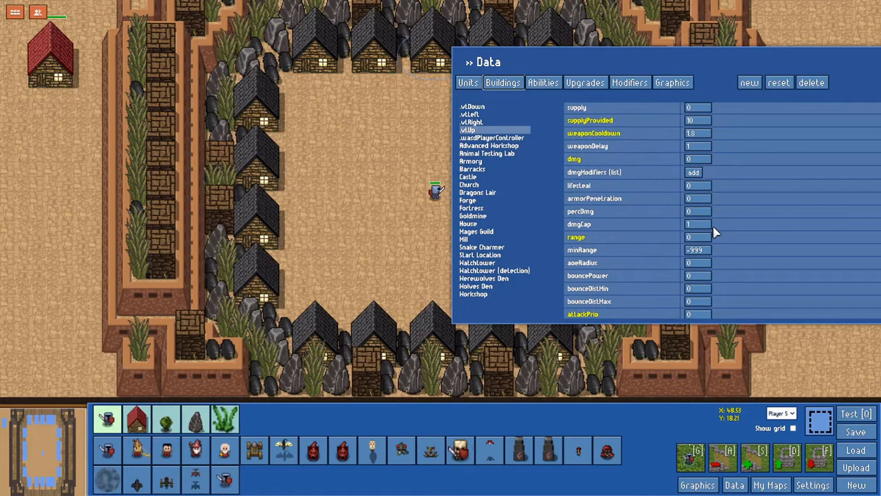
scroll(714, 233, down, 3)
scroll(714, 233, down, 6)
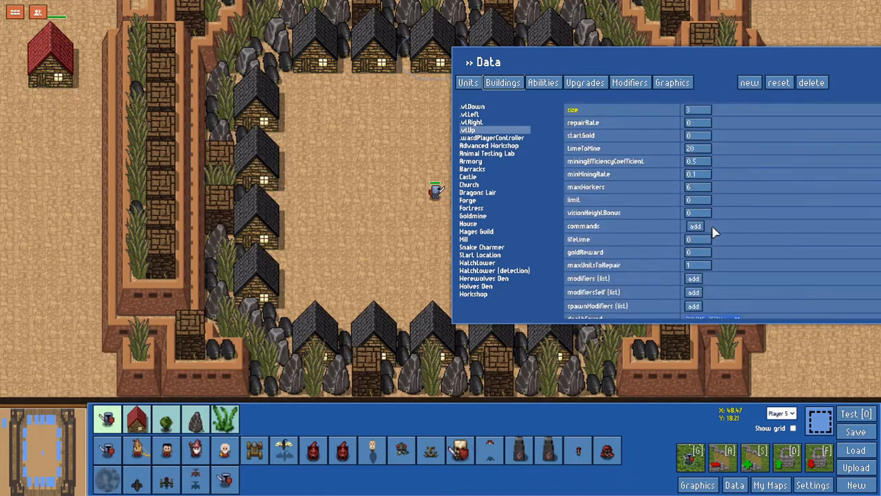
scroll(714, 232, down, 3)
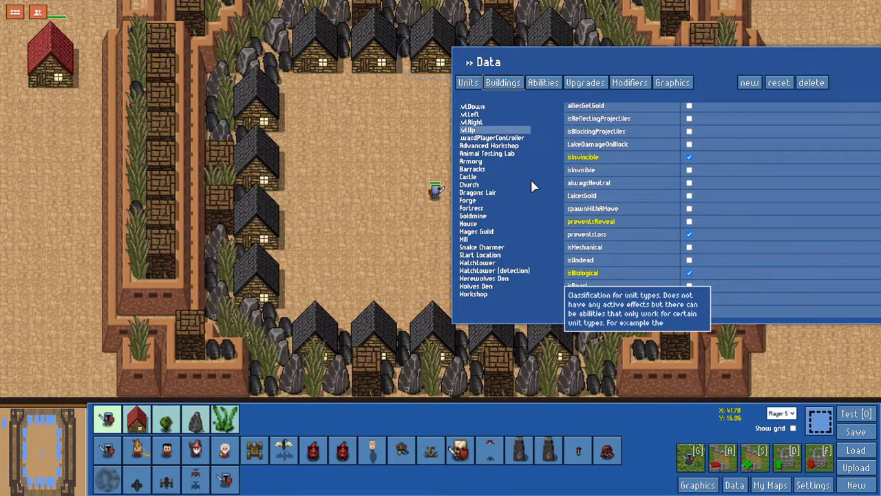
- Compare the unit type flags of the .vtDown, .vtLeft, .vtRight and .vtUp buildings, and close the data editor
click(483, 108)
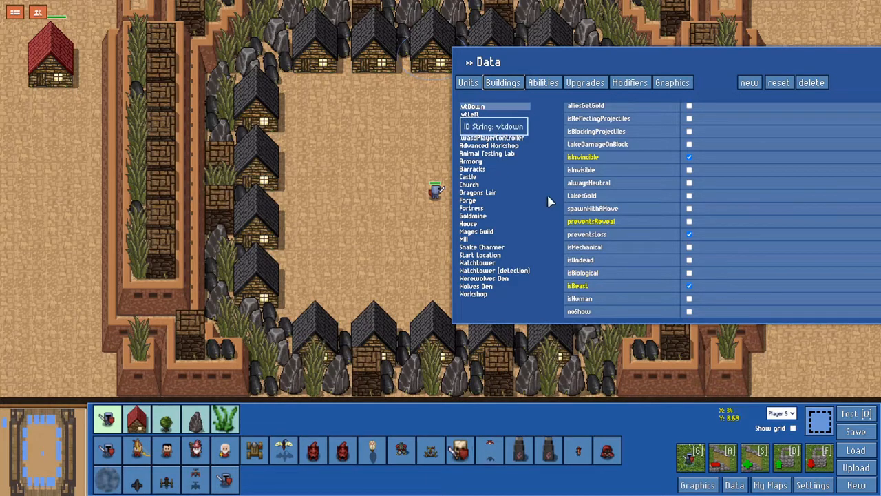
click(482, 115)
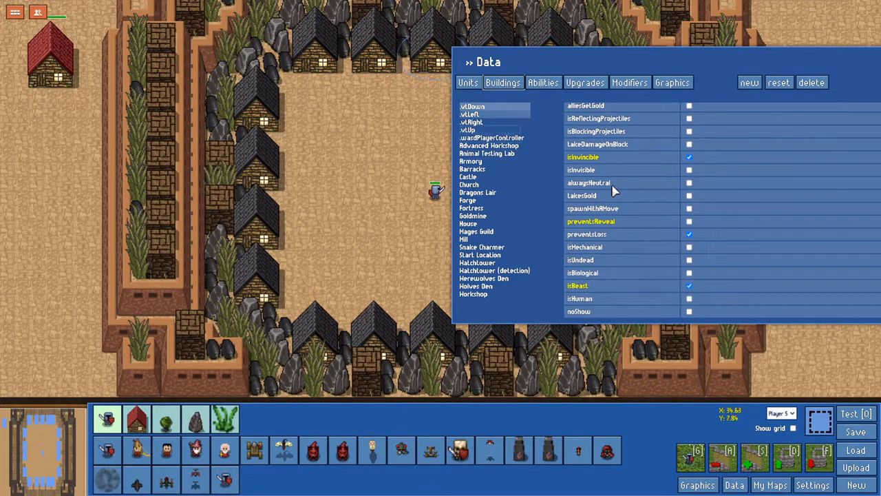
click(486, 115)
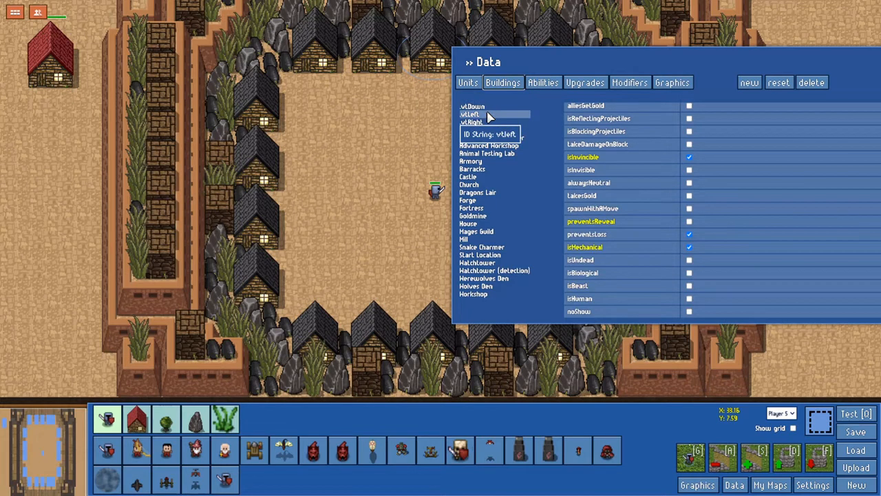
click(489, 123)
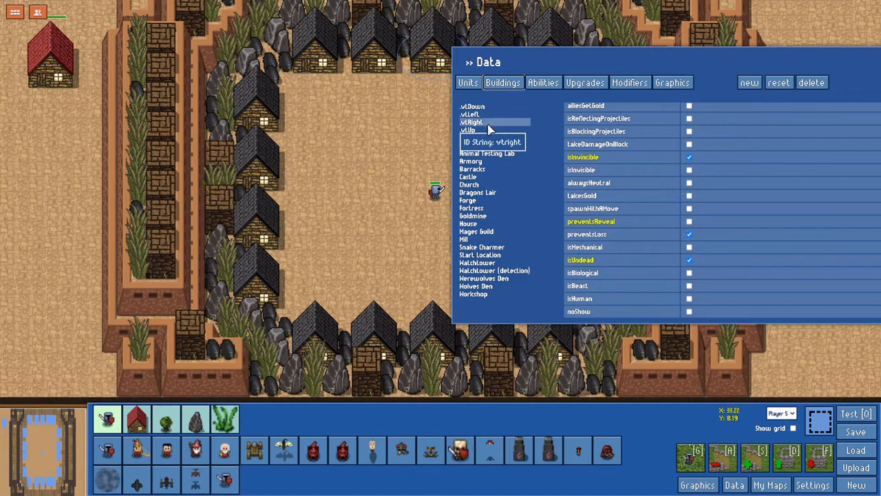
click(487, 131)
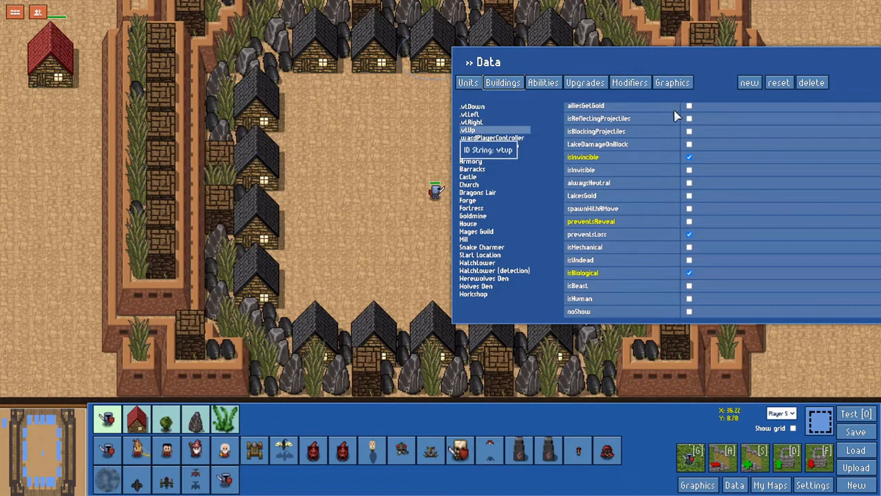
drag(679, 62, 580, 98)
click(818, 101)
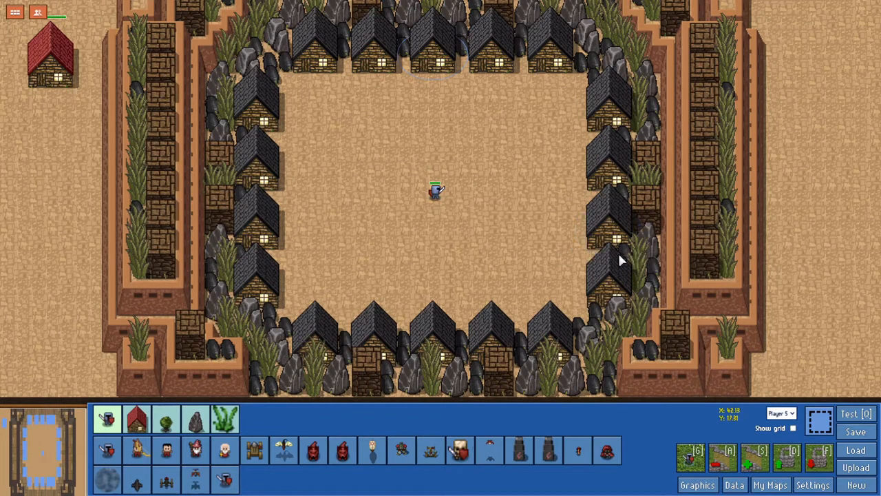
- Test the map and inspect buildings on each side of the arena and the warrior in the centre
click(864, 417)
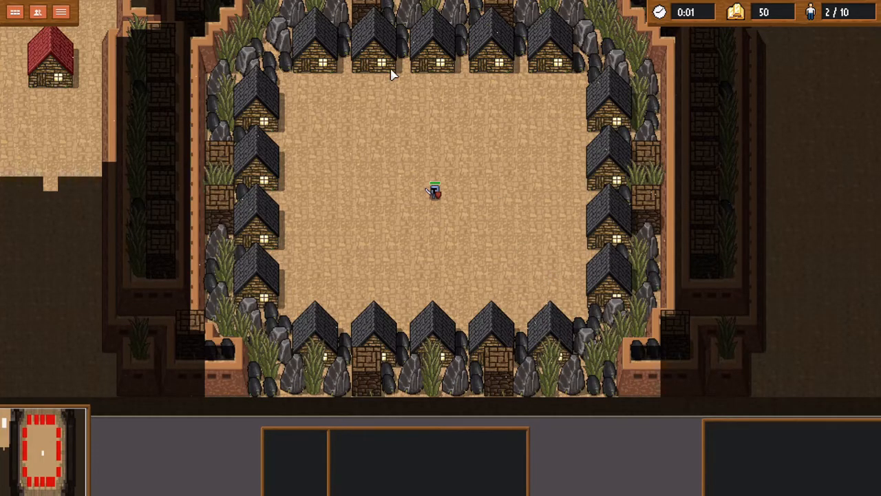
click(391, 74)
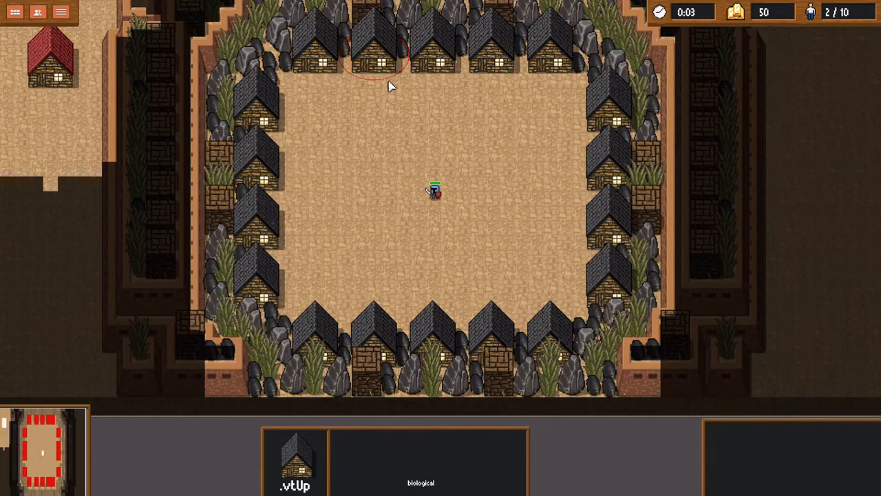
click(257, 192)
click(595, 176)
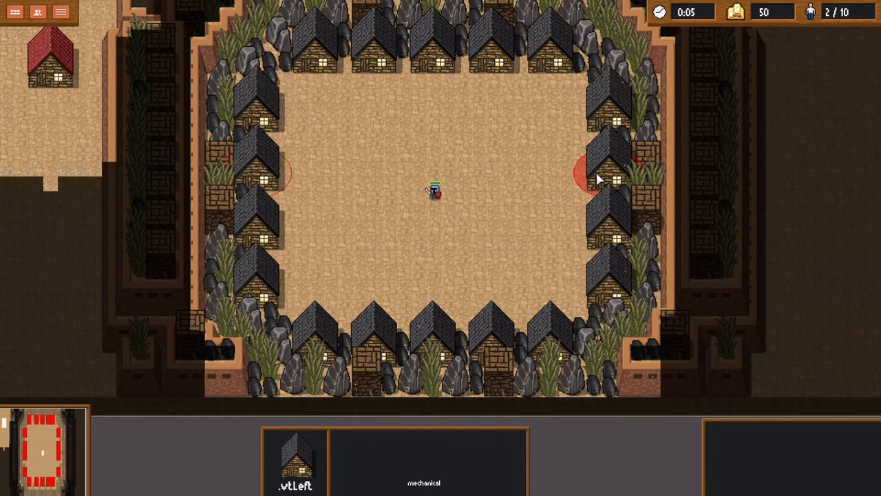
click(429, 311)
click(439, 194)
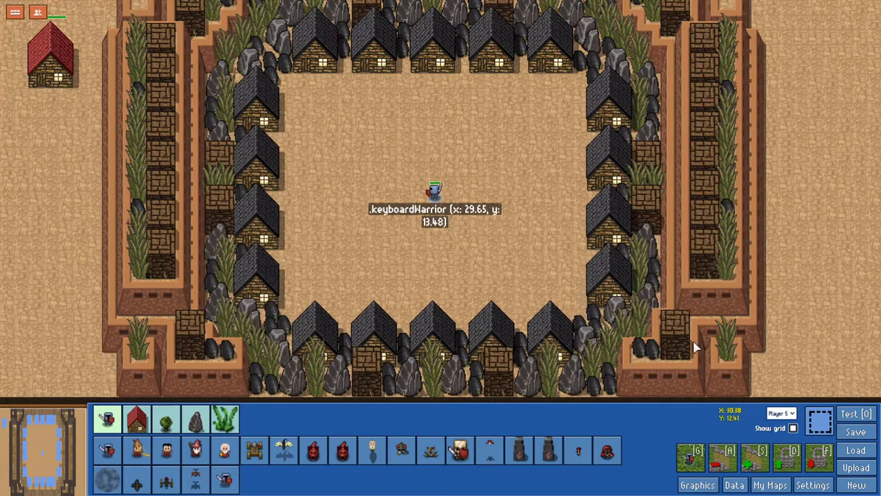
- Reopen the data editor from the map editor and show the modifier data for .moveDownModifier
click(734, 485)
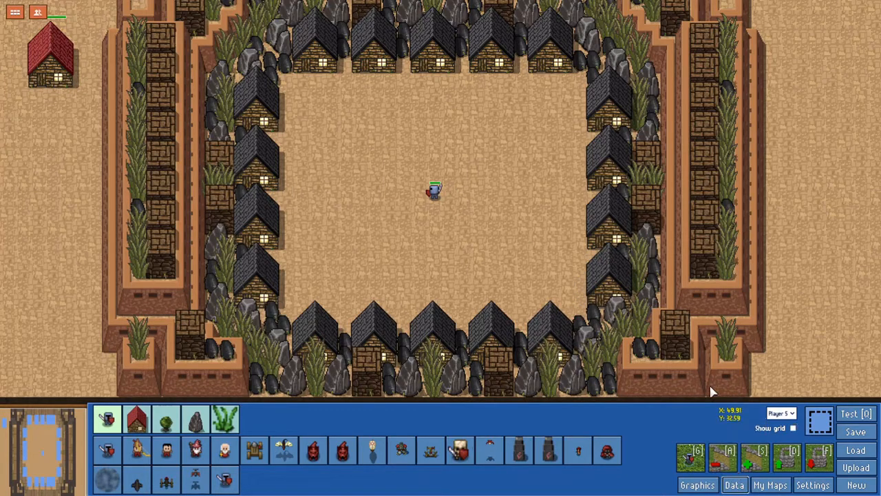
drag(635, 32, 698, 38)
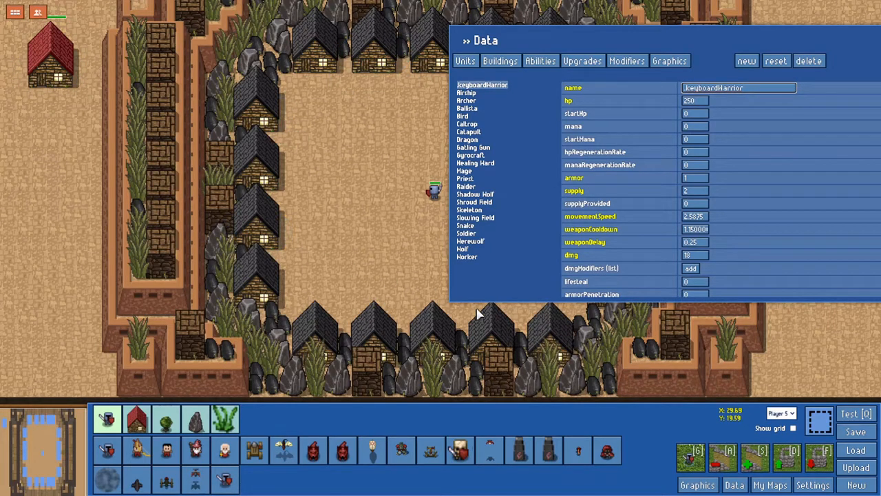
click(623, 62)
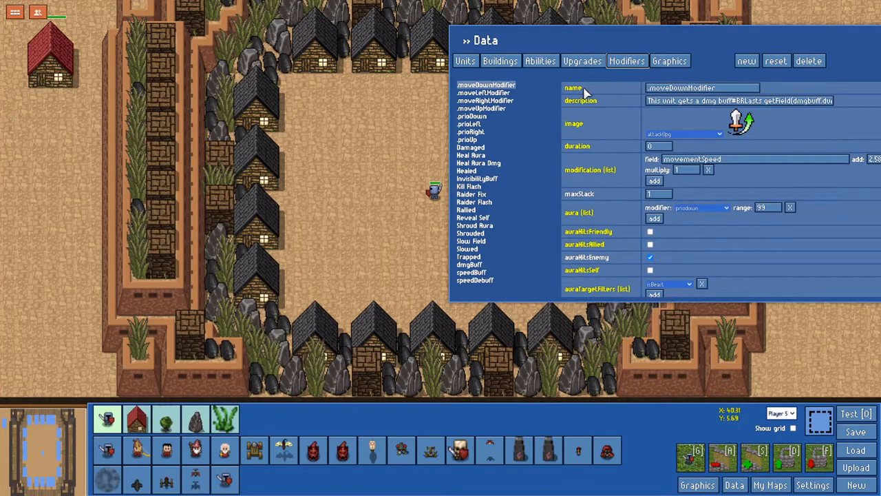
- Check the hotkeys of the .moveDown, .moveLeft, .moveRight and .moveUp abilities
click(539, 61)
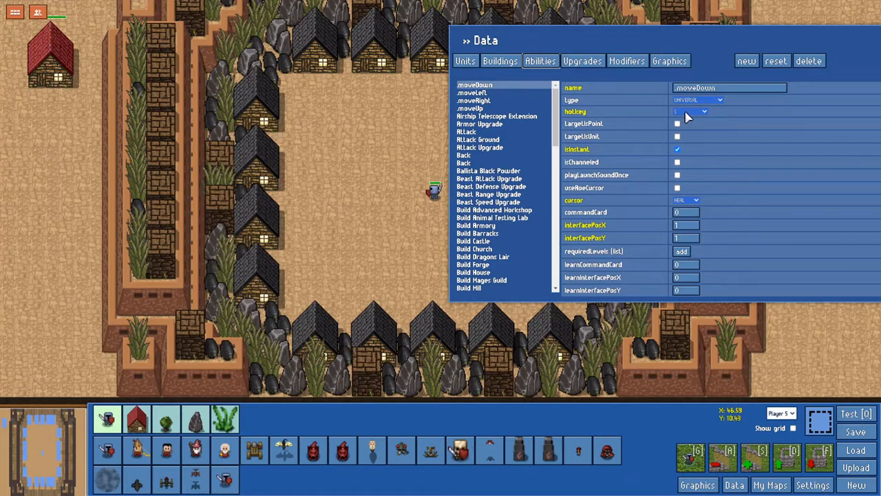
click(475, 93)
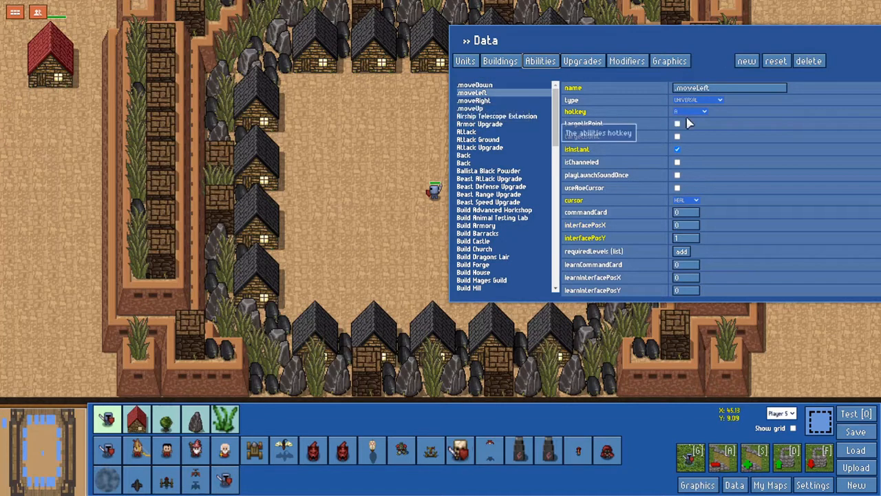
click(479, 101)
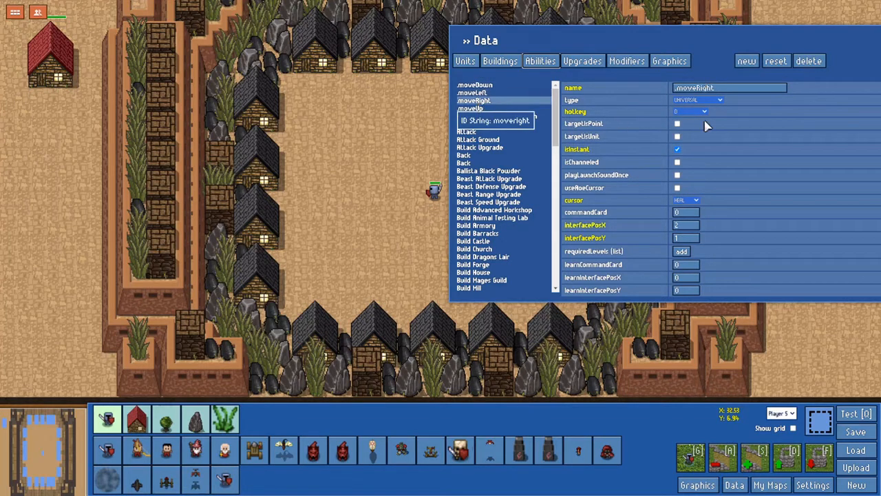
click(470, 108)
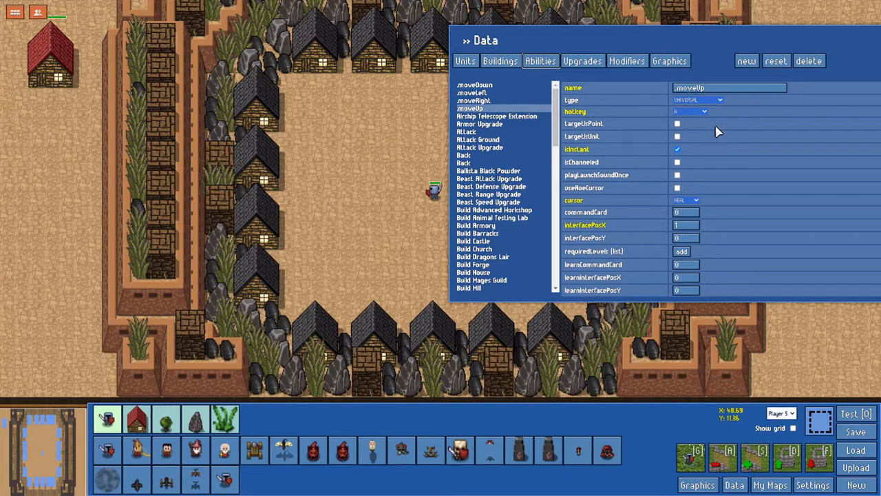
- Examine the remaining properties of the move abilities, down to the hitsFriendly, hitsEnemy and targetFilters settings of .moveDown
scroll(714, 165, down, 2)
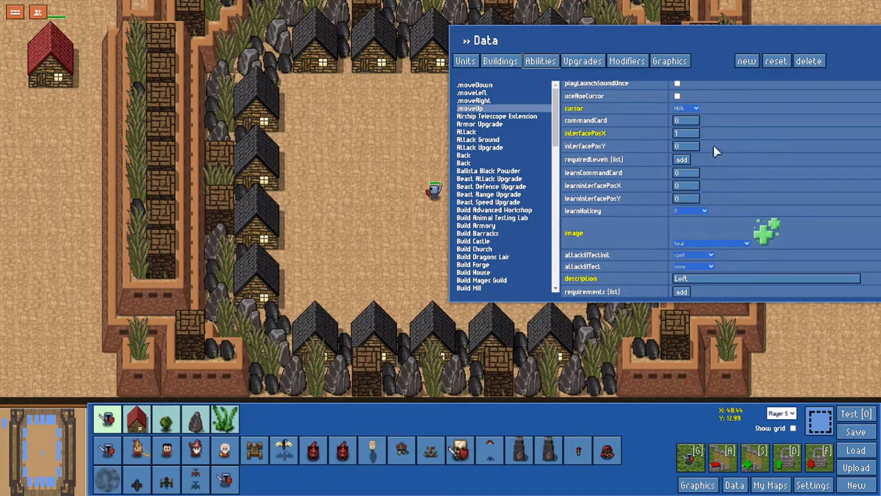
scroll(713, 154, down, 2)
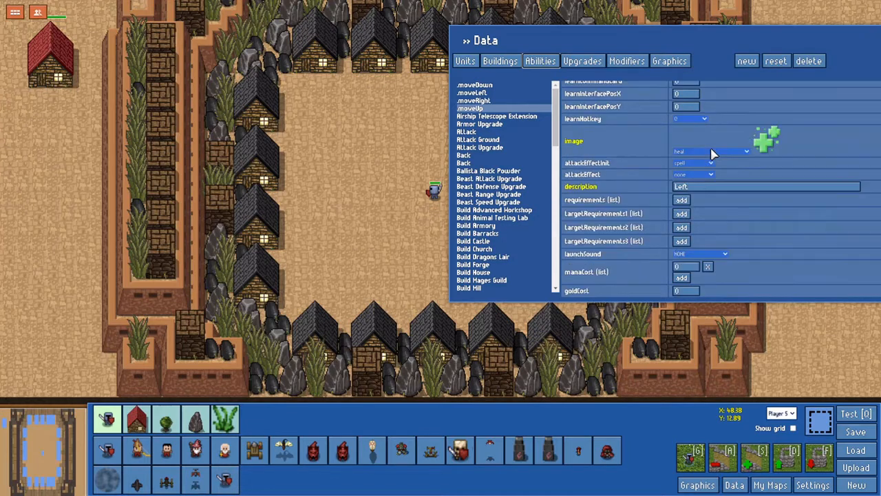
click(474, 100)
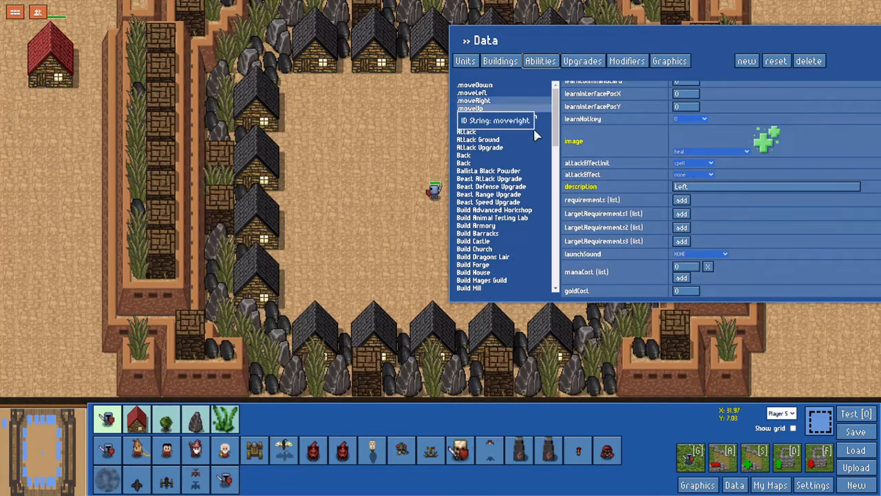
click(473, 92)
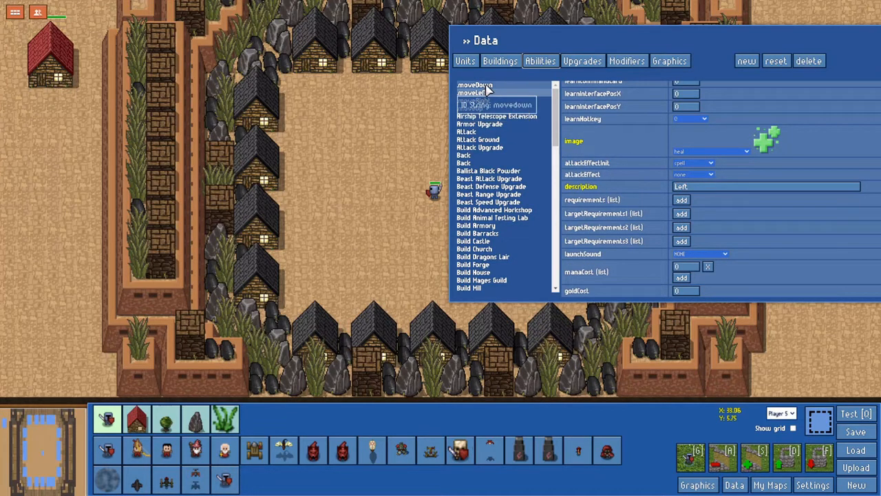
scroll(715, 196, down, 2)
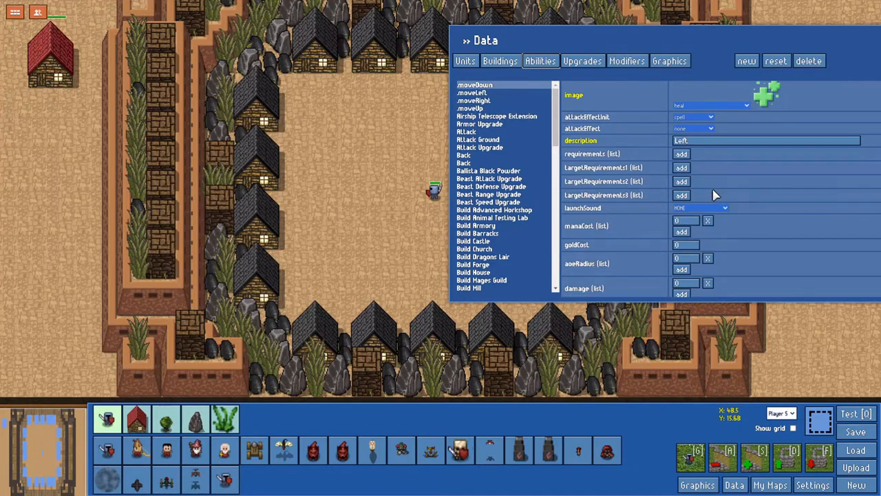
scroll(714, 195, down, 10)
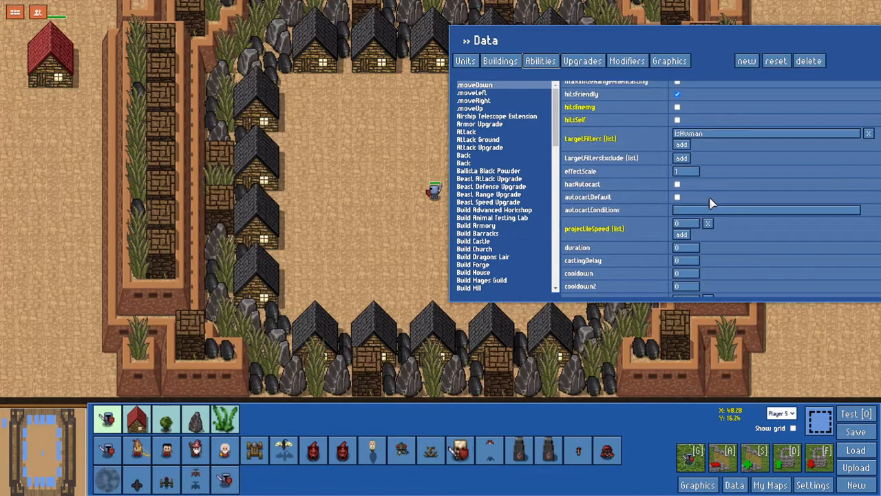
mouse_move(639, 158)
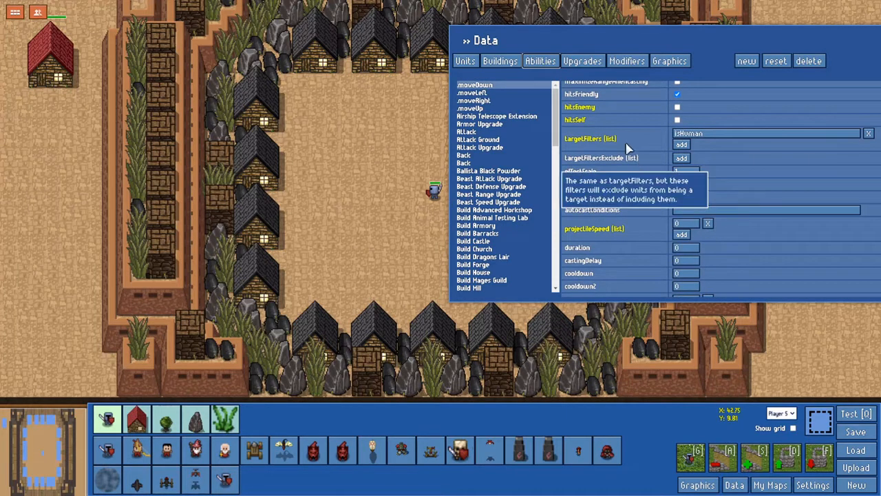
scroll(626, 147, up, 2)
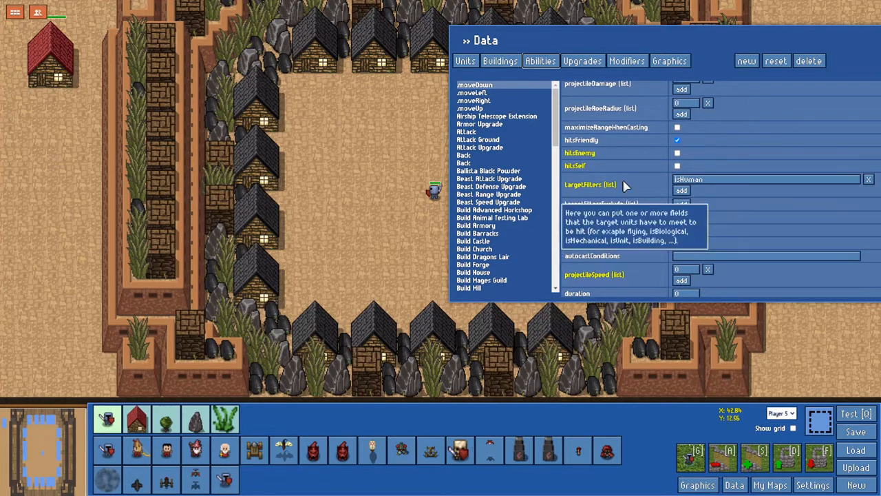
- Check the isHuman classification in the unit data of the keyboard warrior
click(466, 61)
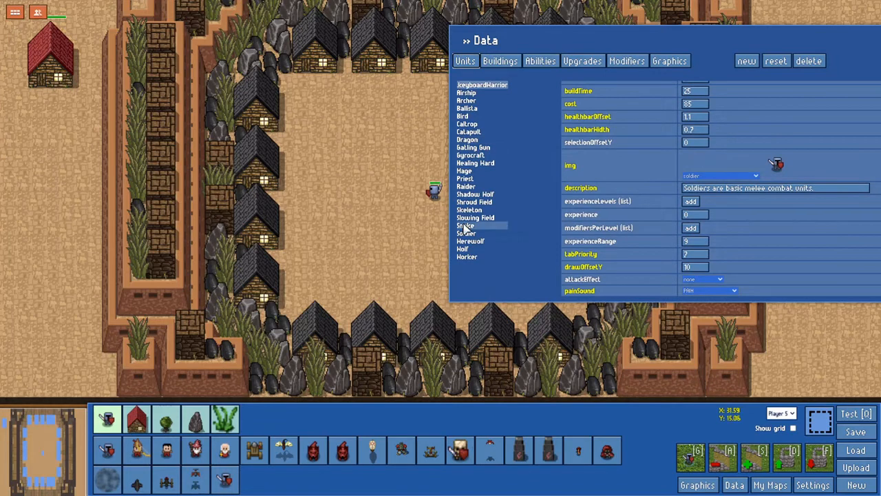
scroll(745, 193, down, 5)
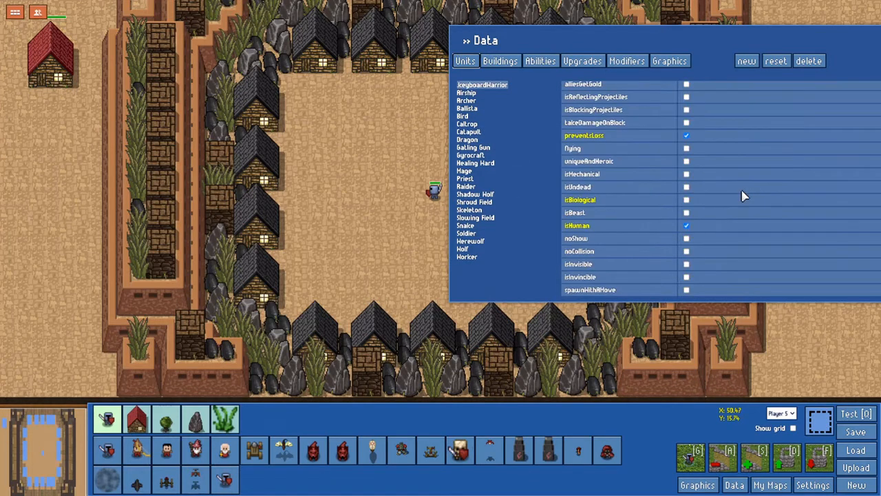
mouse_move(605, 230)
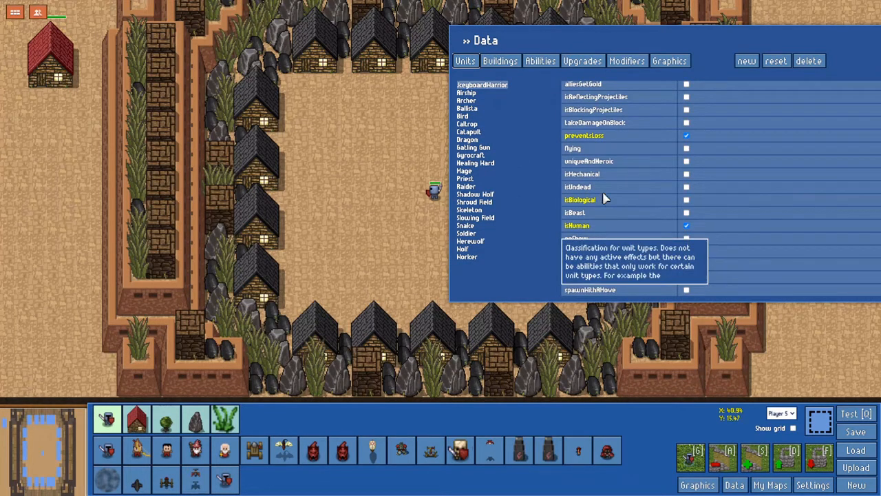
- Return to the .moveDown ability and review its hitsFriendly, hitsEnemy, hitsSelf and targetFilters settings
click(541, 60)
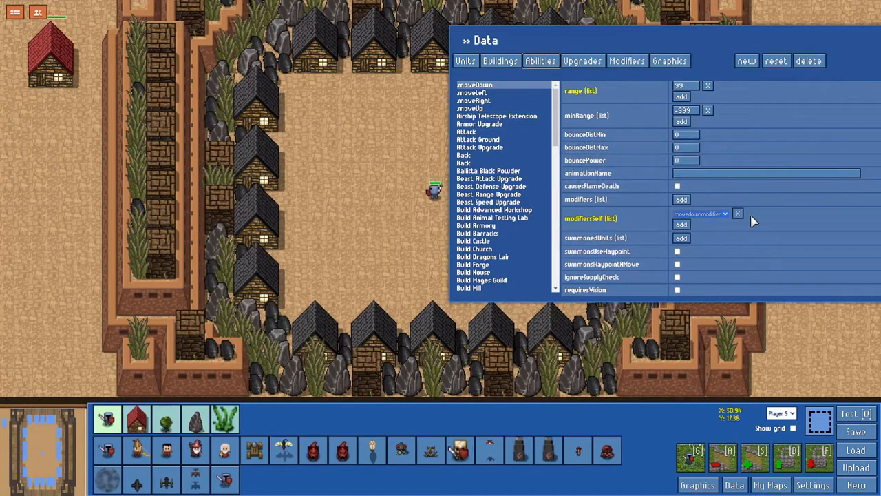
scroll(755, 220, up, 6)
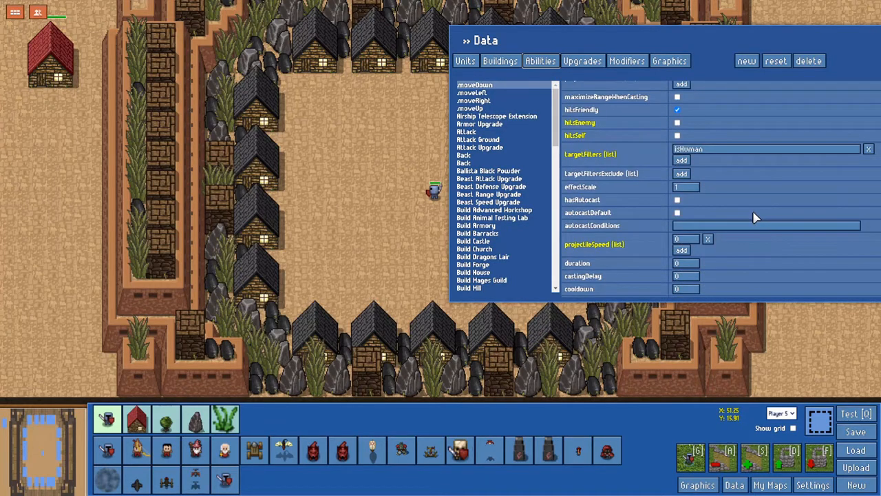
scroll(754, 217, up, 4)
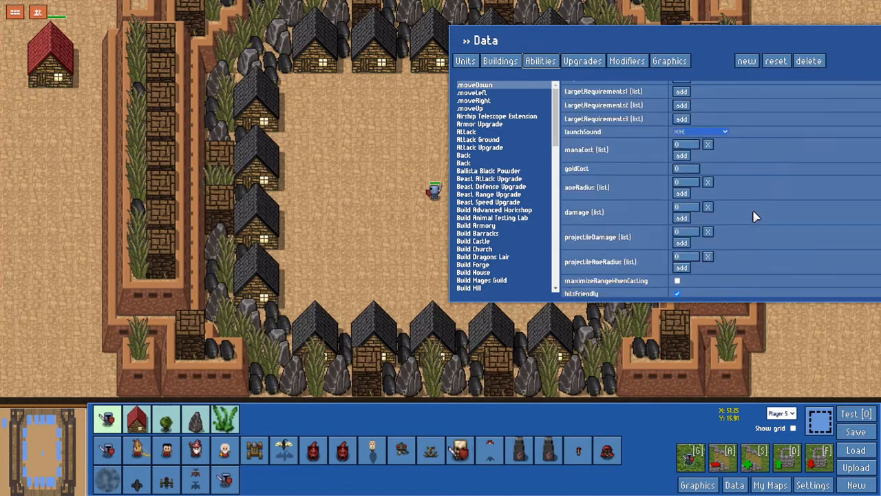
scroll(754, 217, down, 4)
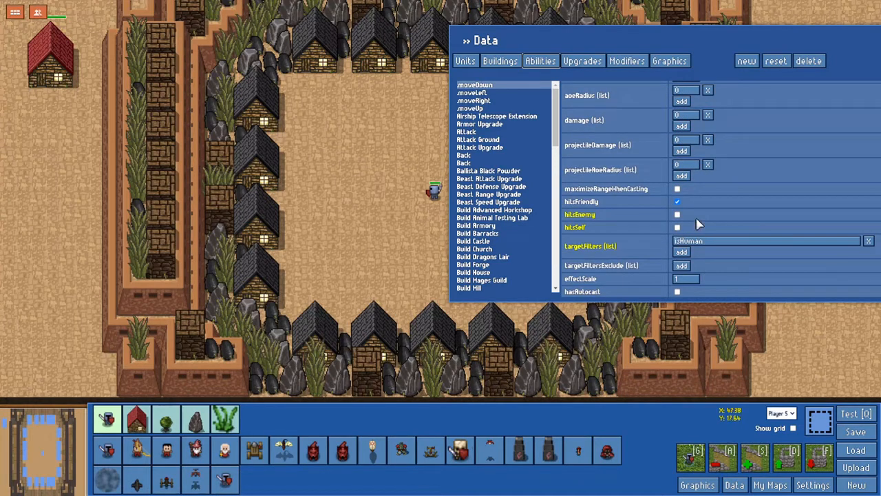
mouse_move(606, 201)
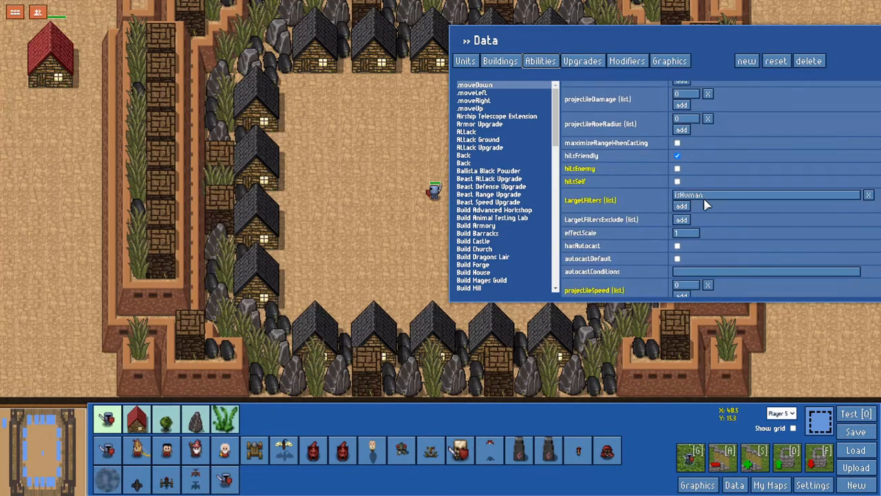
- Check the range settings of .moveDown and trace the distance on the map from the warrior to the houses on the arena's west side
scroll(706, 203, down, 2)
scroll(706, 198, down, 6)
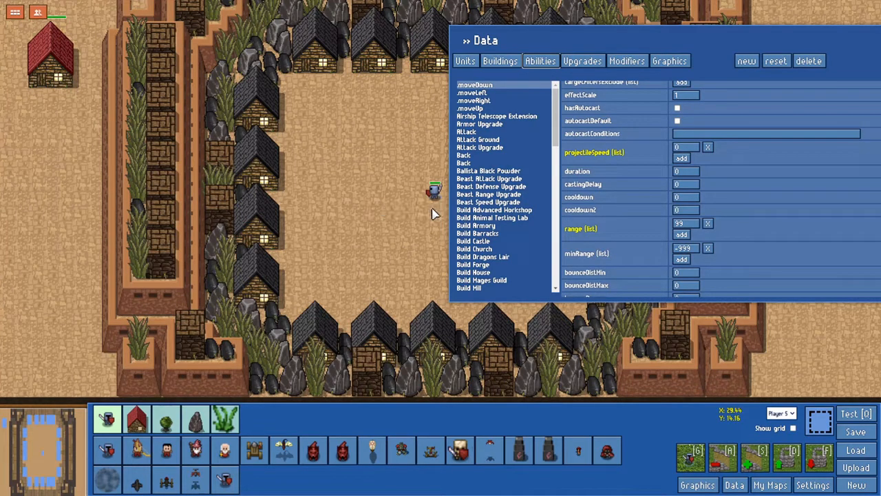
drag(433, 208, 237, 219)
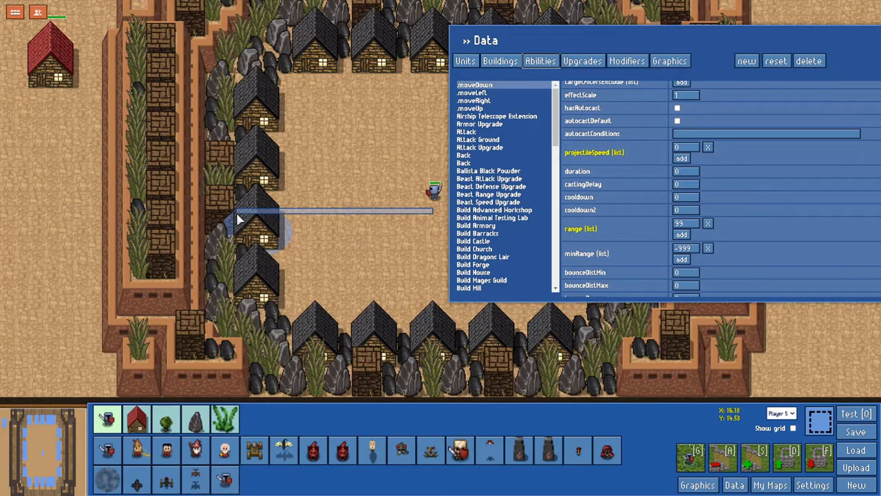
drag(237, 219, 204, 220)
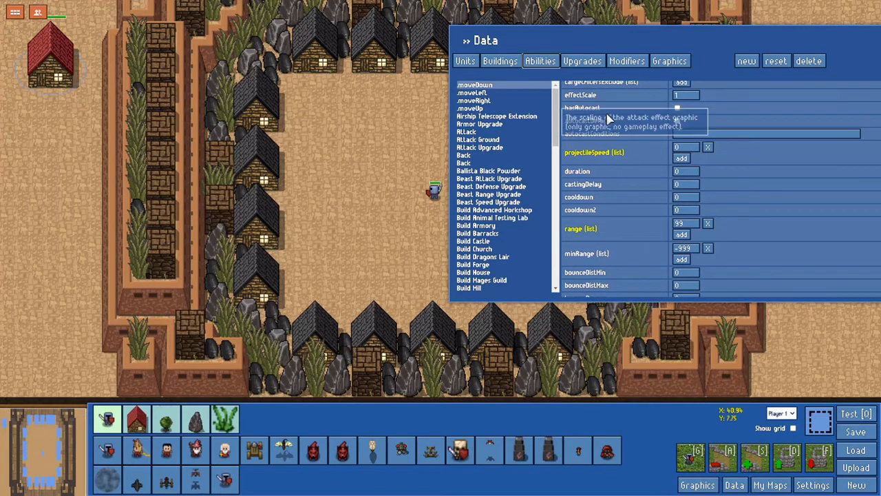
- Compare the modifiersSelf entries of the .moveDown, .moveLeft and .moveUp abilities
scroll(703, 228, down, 5)
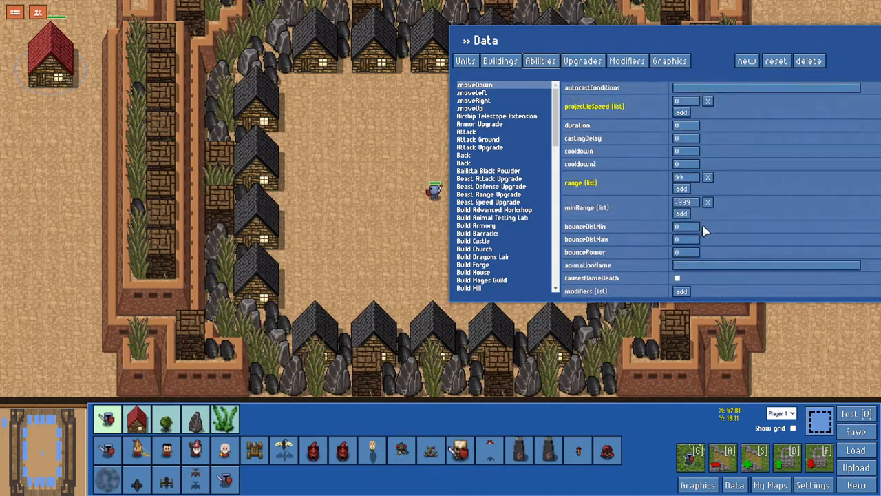
mouse_move(623, 225)
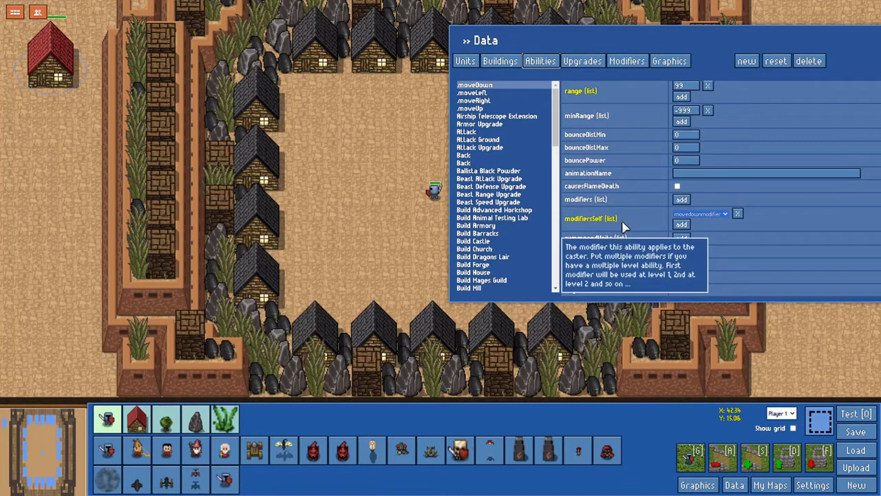
click(496, 92)
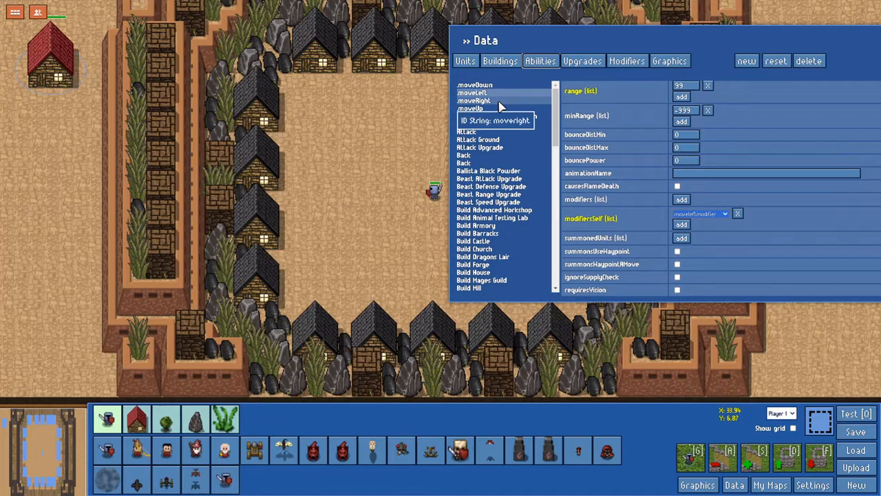
mouse_move(584, 217)
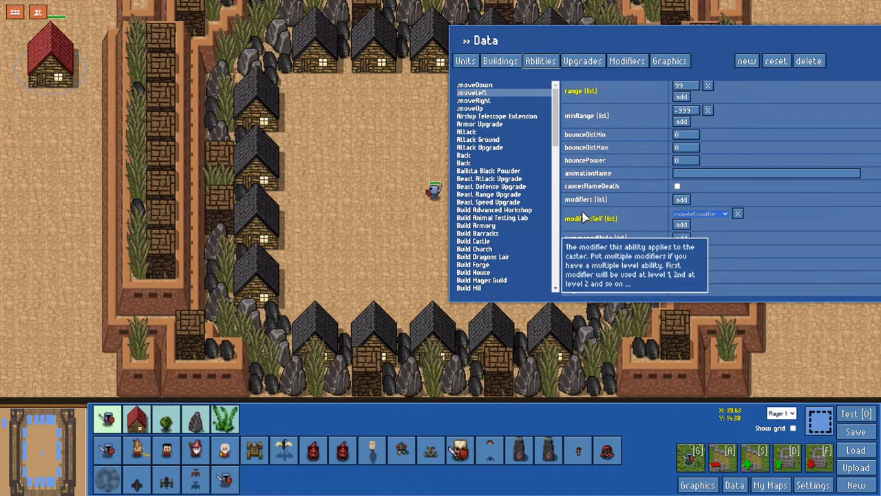
click(475, 84)
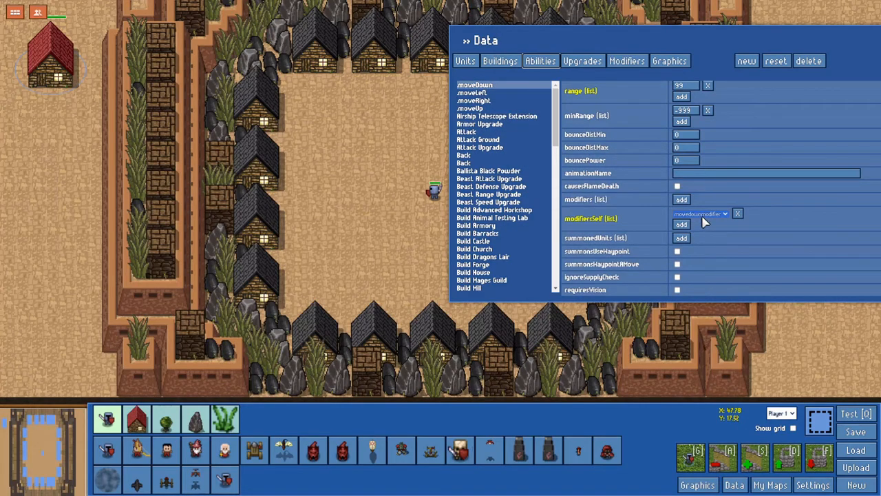
click(474, 108)
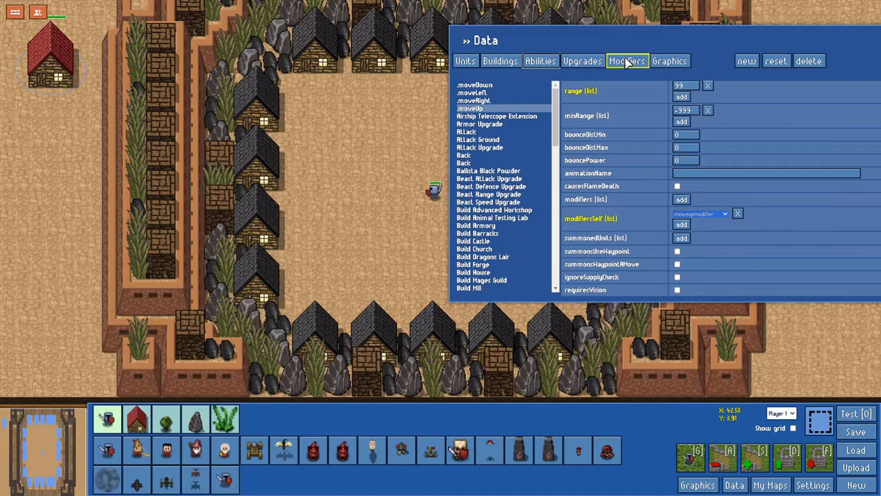
- View the .moveDownModifier data, and return to the .moveDown ability to inspect its modifiersSelf setting
click(627, 62)
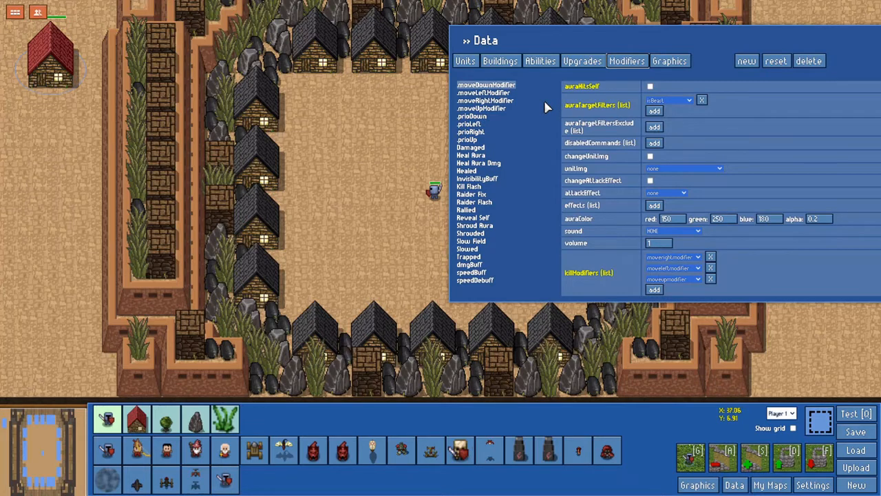
click(550, 63)
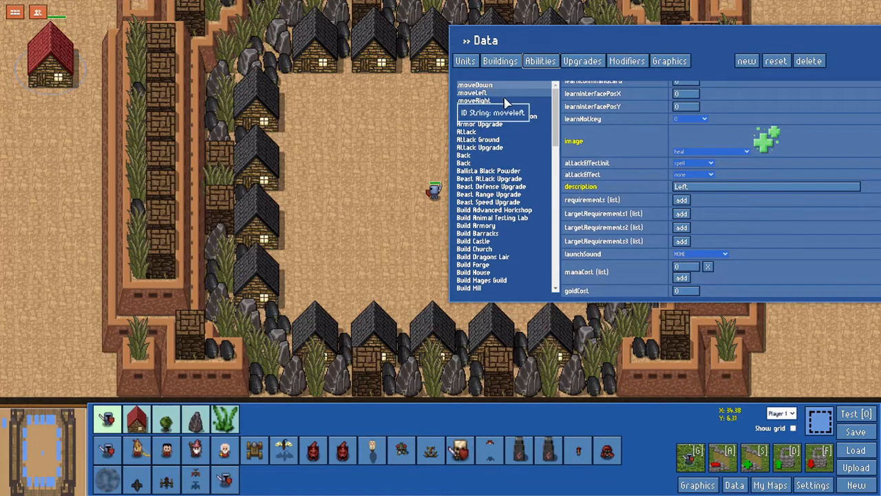
scroll(696, 196, down, 3)
scroll(696, 196, down, 6)
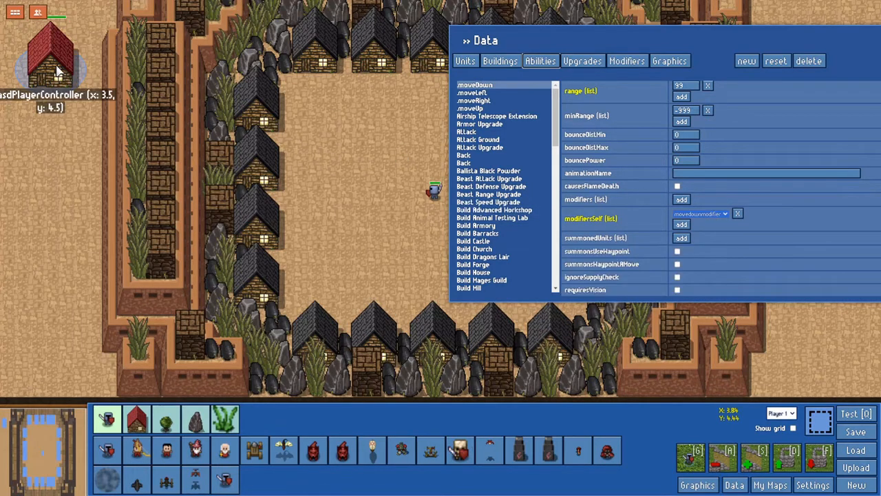
- Cross-check the .moveLeft ability's modifiersSelf setting against the .moveLeftModifier data
click(623, 63)
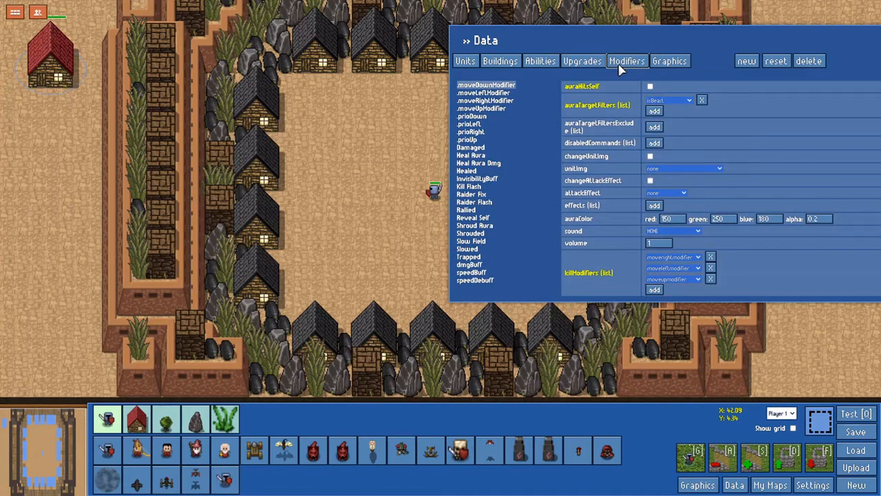
click(510, 93)
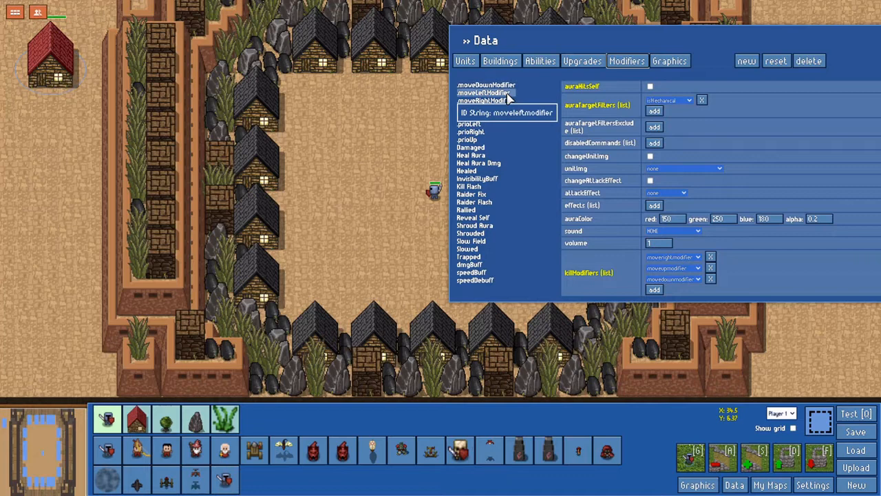
click(530, 63)
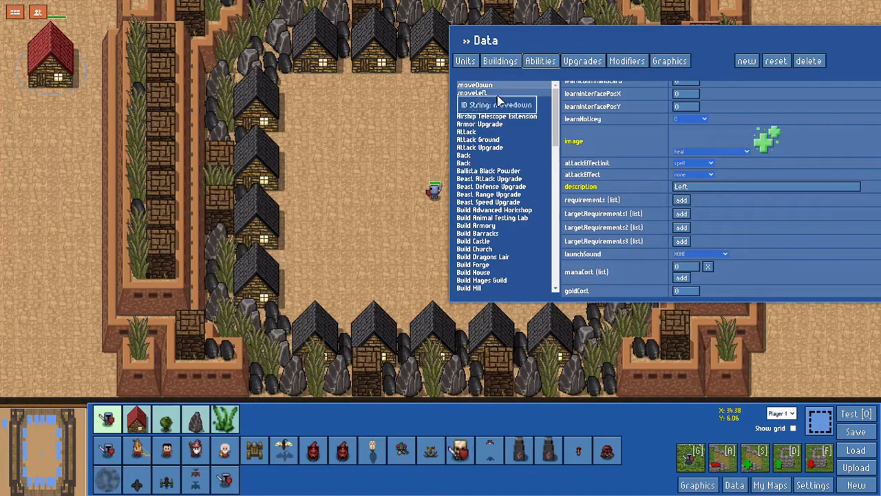
scroll(736, 200, down, 5)
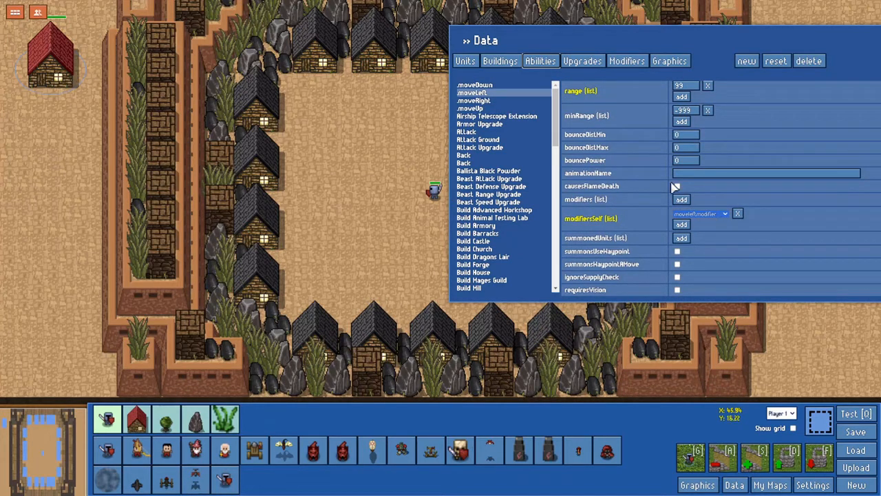
click(626, 62)
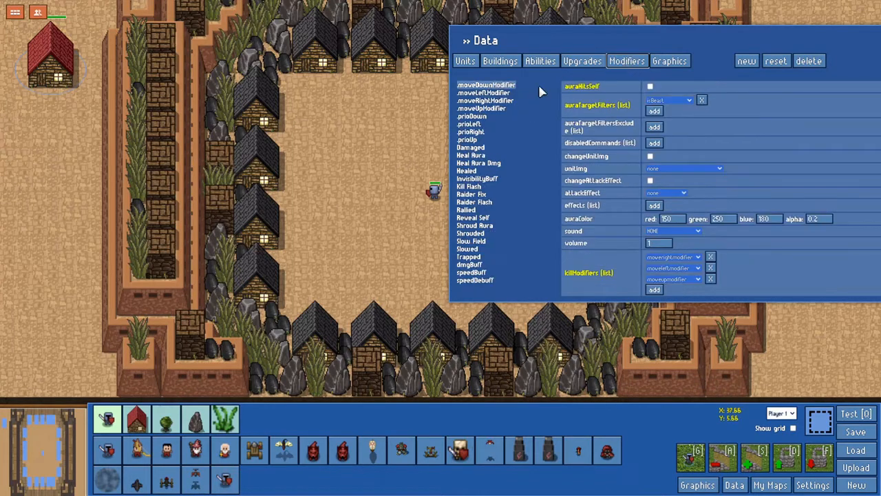
click(502, 96)
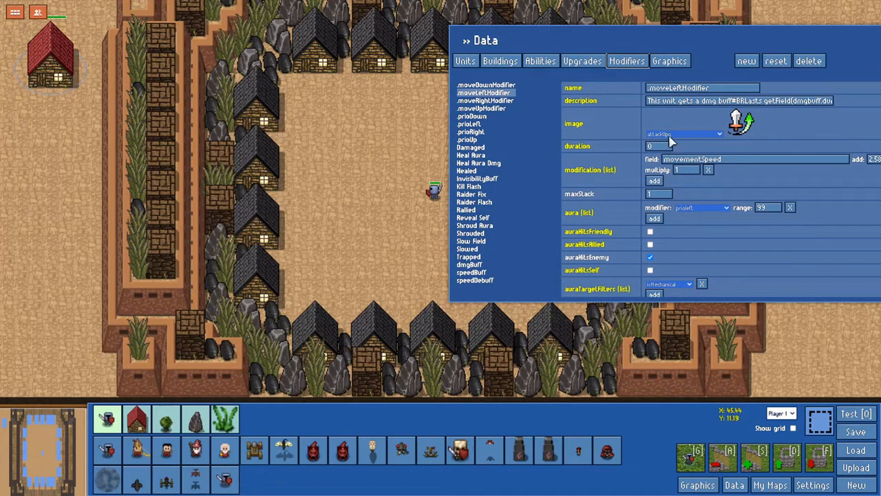
- Examine the movementSpeed modification, aura, auraTargetFilters and killModifiers of .moveLeftModifier, and close the data editor
mouse_move(647, 43)
mouse_down()
mouse_move(624, 42)
mouse_move(638, 42)
mouse_up()
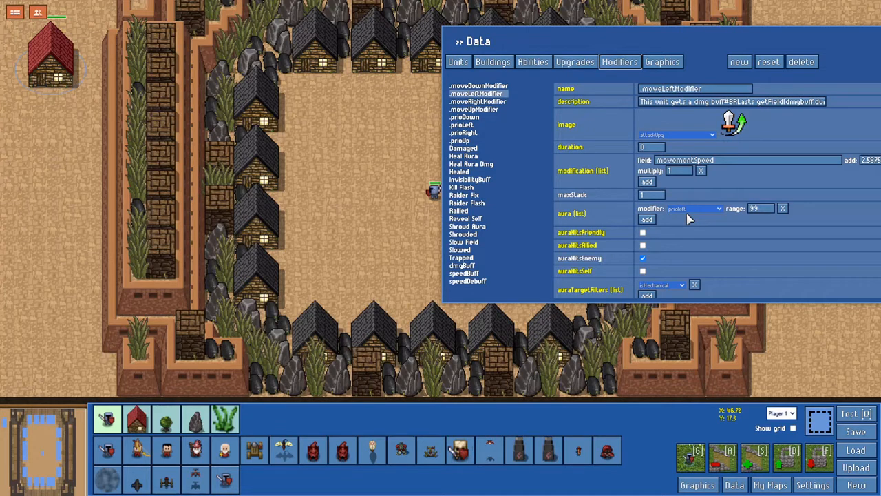
scroll(689, 219, down, 2)
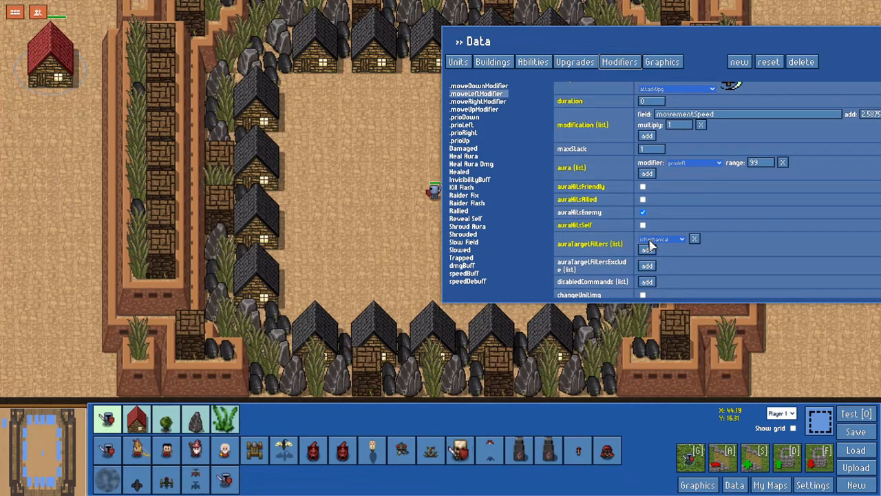
scroll(651, 246, down, 6)
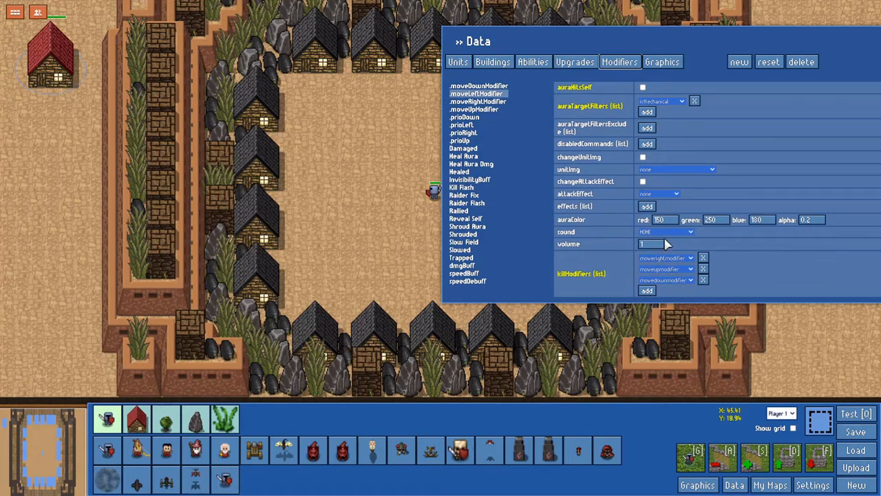
scroll(665, 244, up, 8)
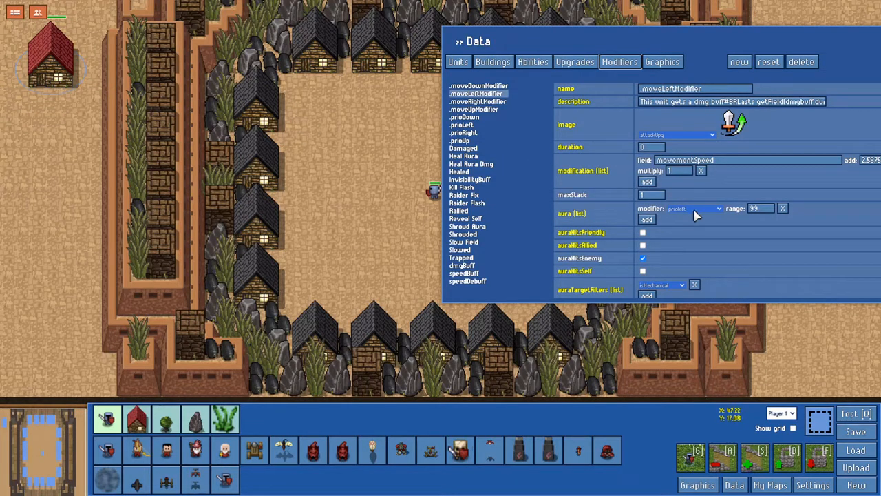
scroll(696, 215, down, 2)
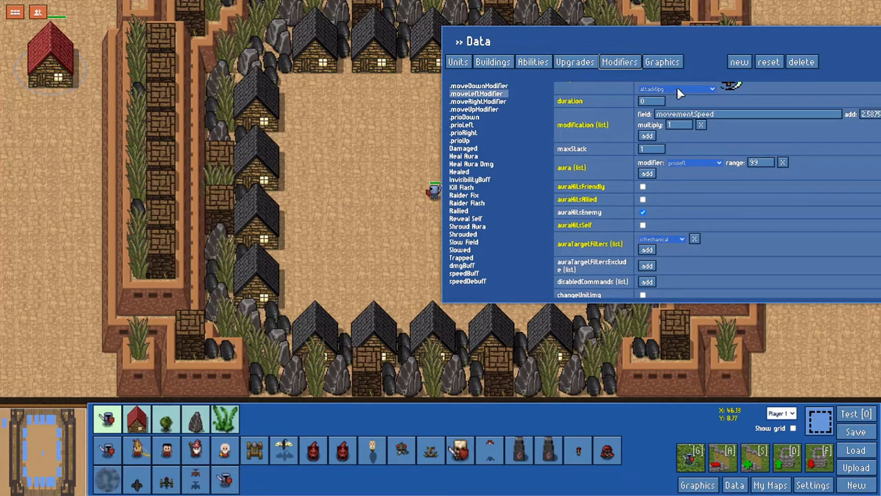
scroll(680, 187, down, 6)
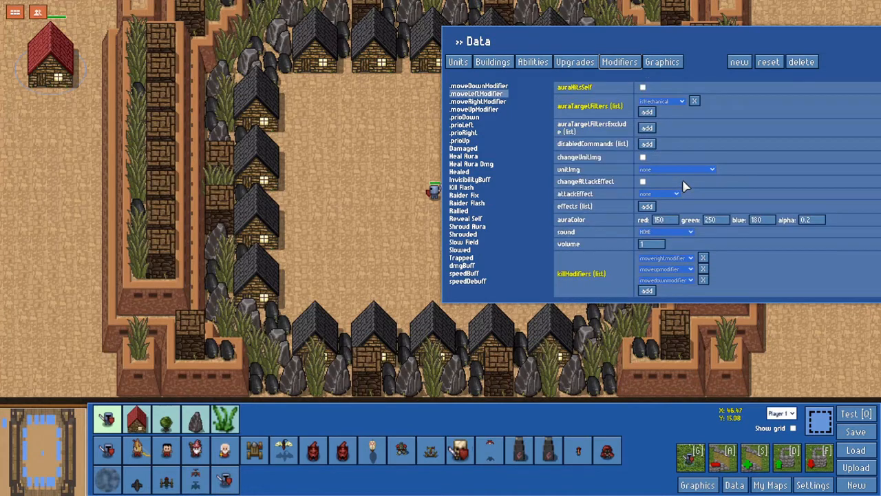
scroll(685, 186, up, 6)
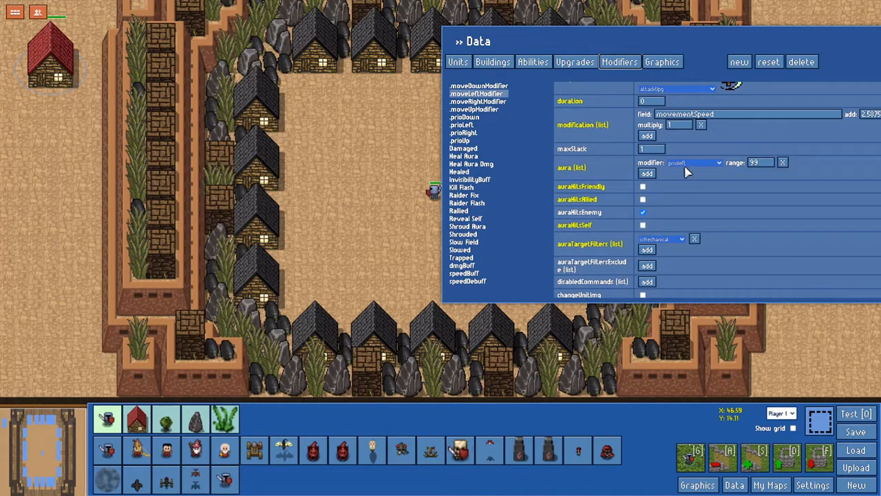
drag(740, 43, 690, 49)
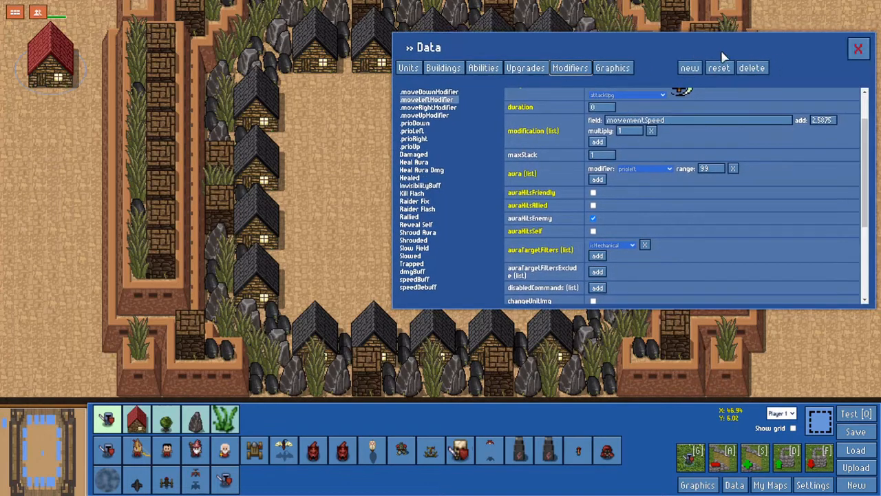
click(854, 50)
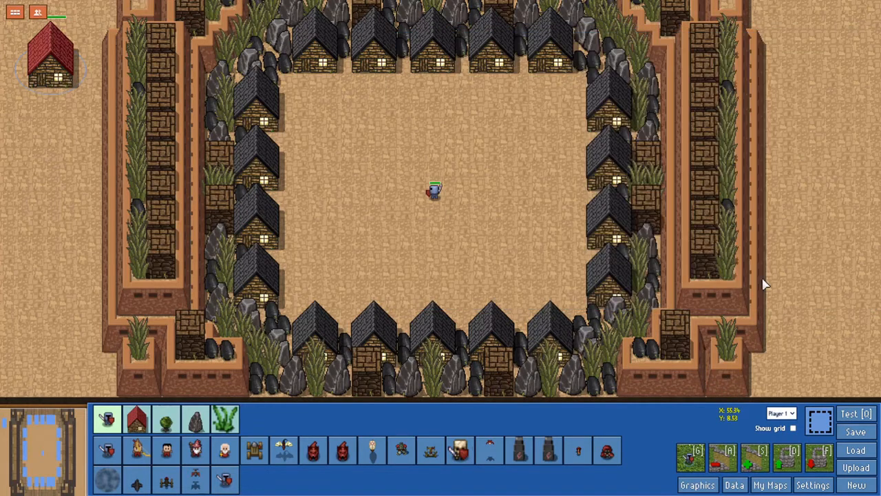
- Open the data editor and review the .vtLeft building's properties down to its isInvincible and isMechanical flags
click(734, 485)
drag(497, 46, 557, 49)
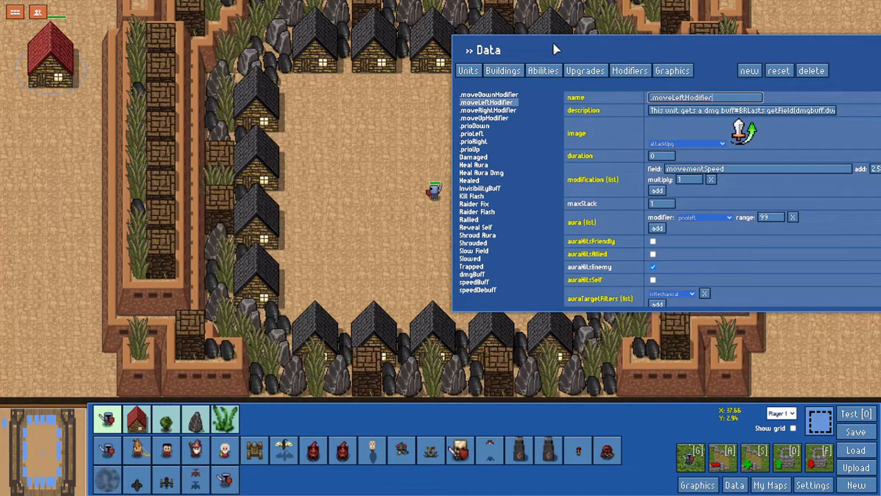
click(508, 74)
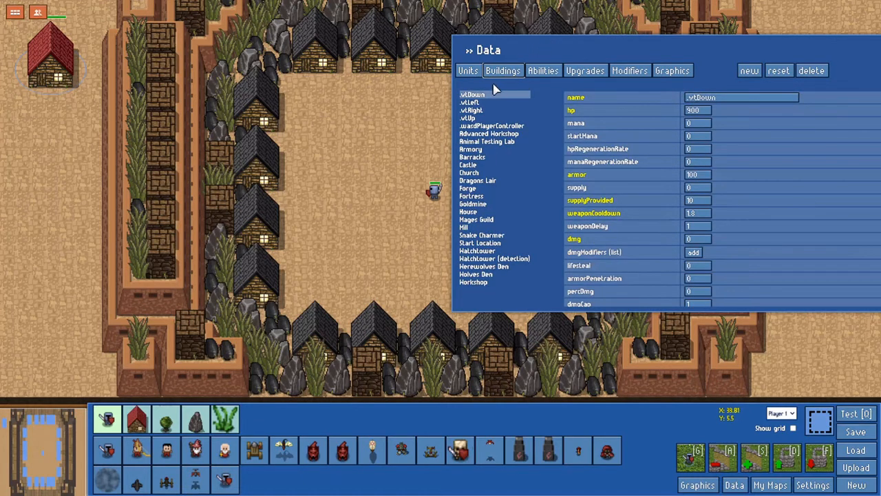
click(502, 103)
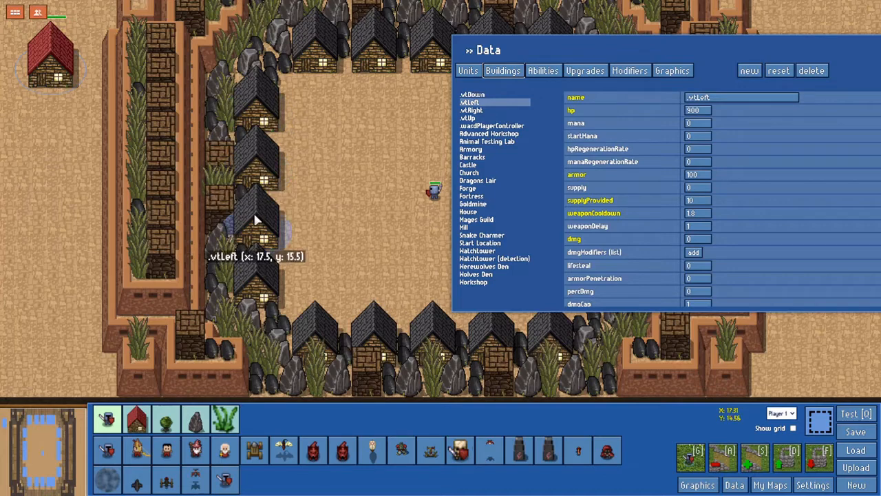
scroll(842, 190, down, 3)
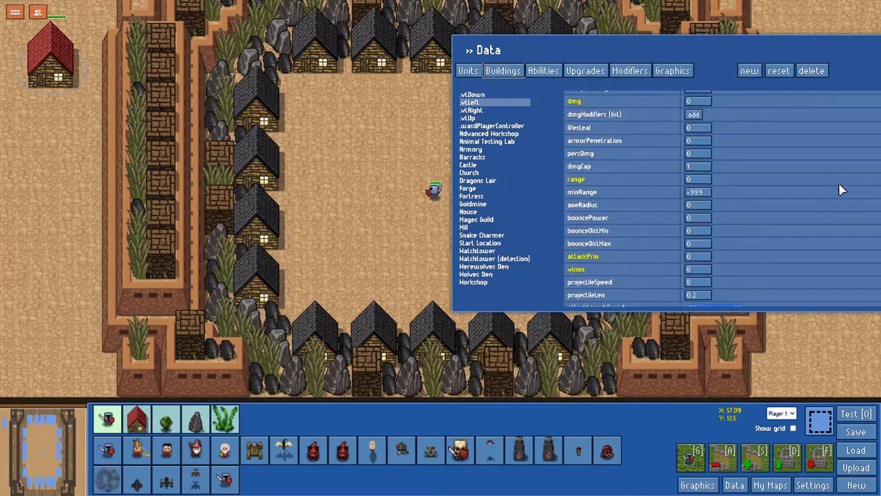
scroll(833, 186, down, 3)
scroll(820, 196, down, 5)
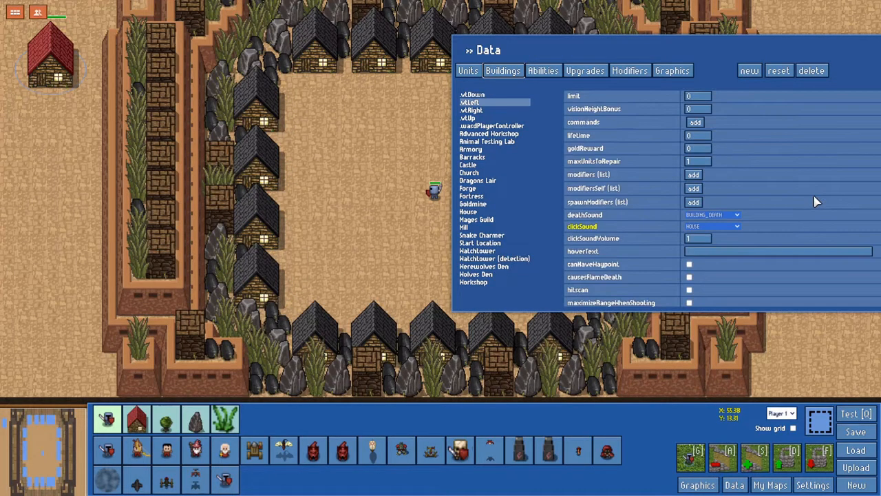
scroll(815, 201, down, 3)
scroll(799, 197, down, 2)
scroll(723, 222, down, 3)
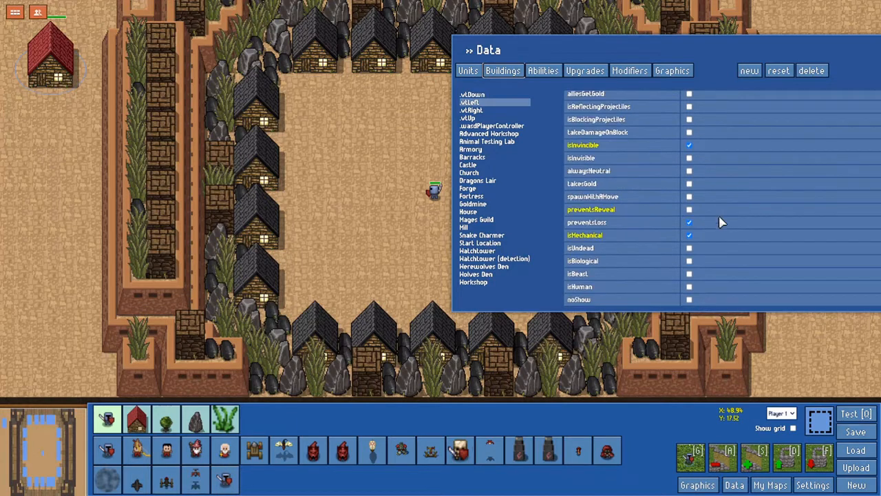
mouse_move(682, 236)
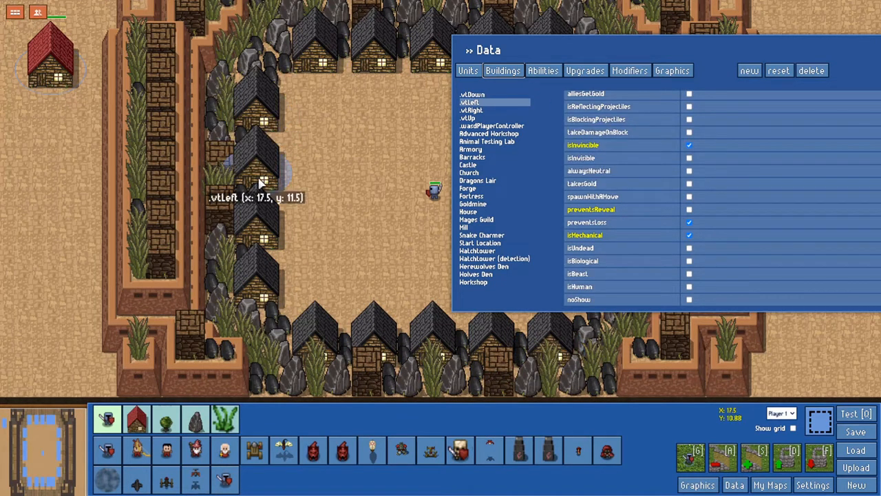
- Examine the .prioLeft modifier's duration, attackPrio and isInvincible modifications and auraTargetFiltersExclude setting, and close the data editor
click(630, 71)
click(487, 102)
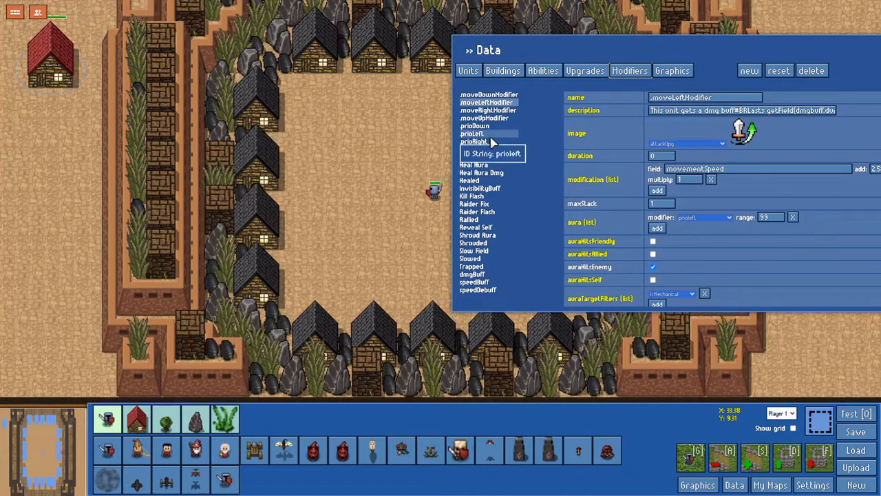
click(473, 134)
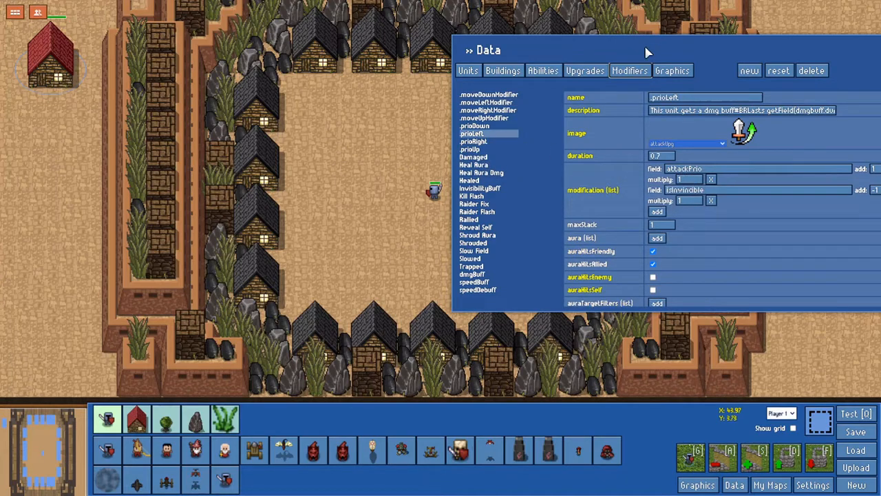
drag(646, 49, 390, 54)
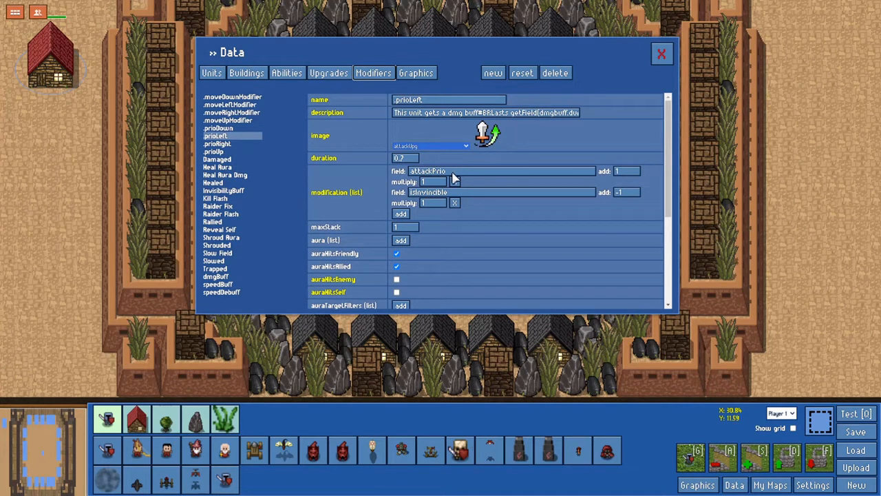
scroll(453, 182, down, 5)
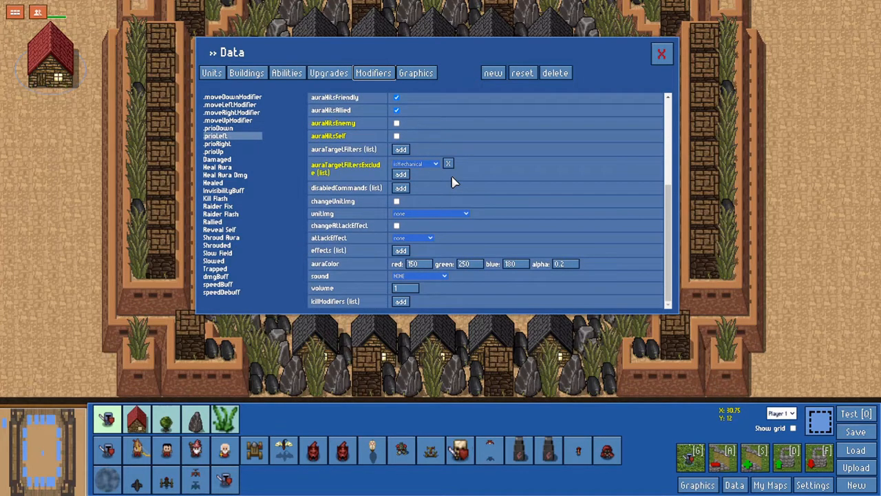
scroll(453, 182, up, 4)
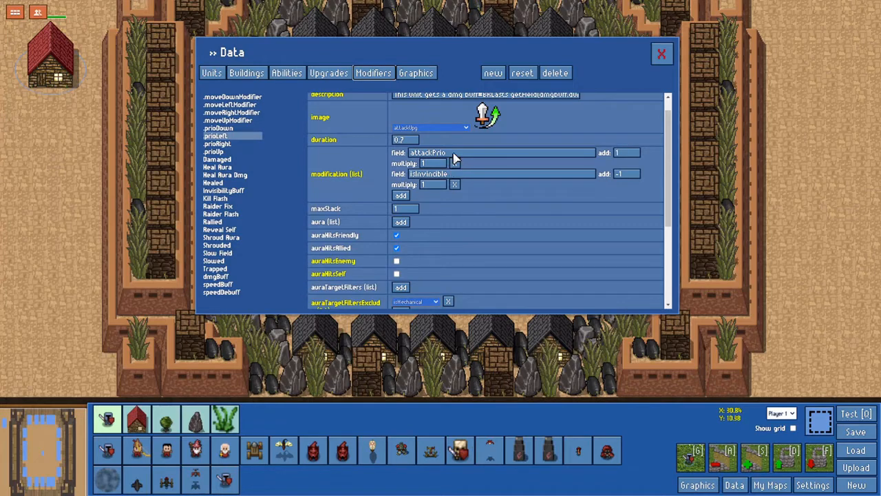
drag(610, 53, 716, 123)
click(765, 122)
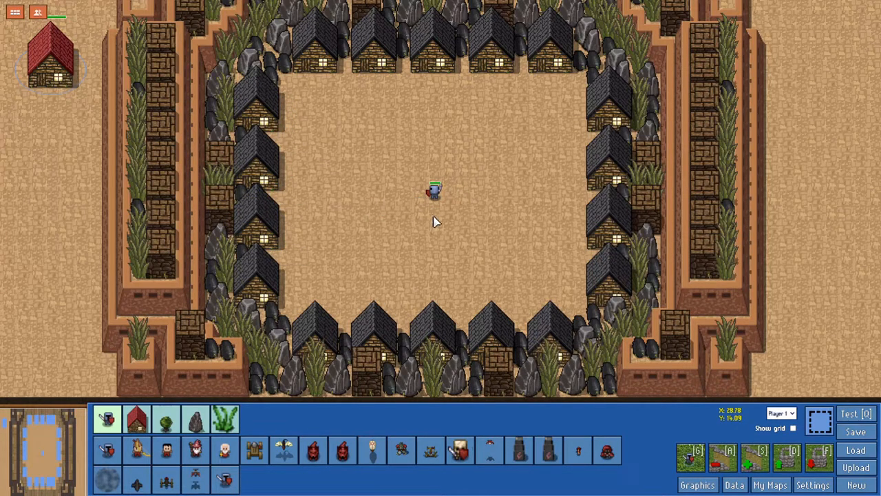
drag(406, 224, 440, 210)
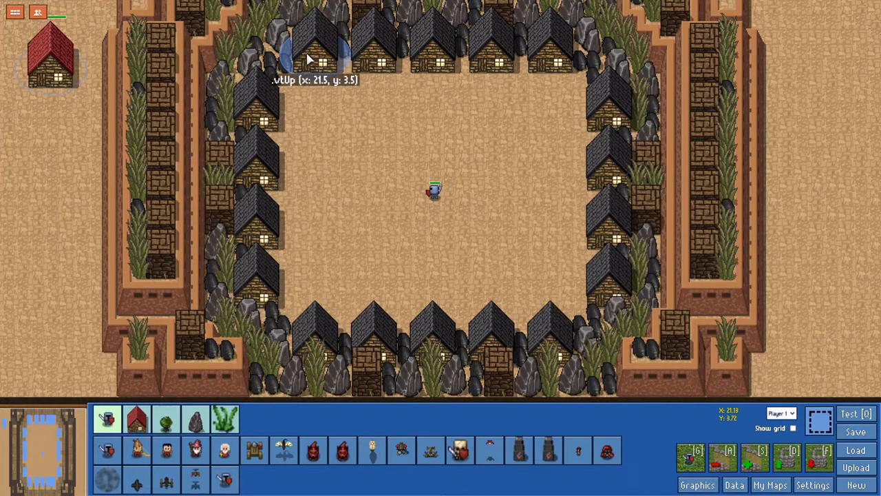
drag(574, 98, 330, 345)
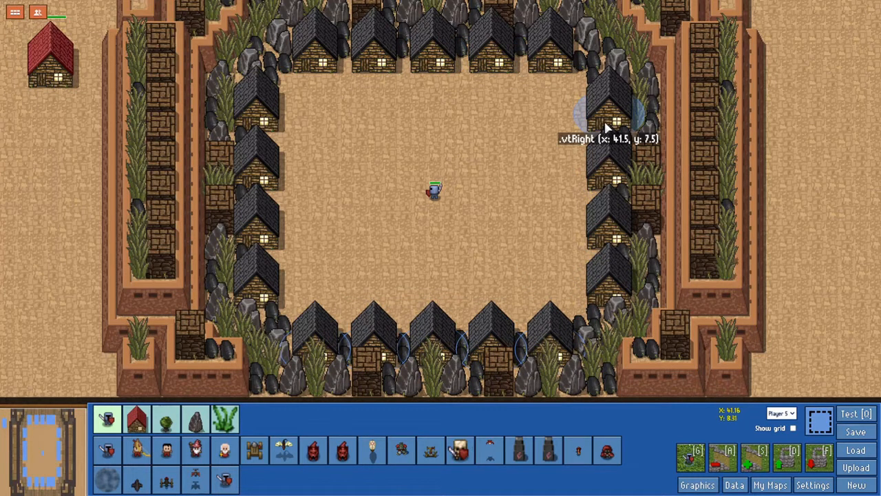
- Compare the type flags, such as isUndead and isBiological, of the .vtDown, .vtRight and .vtUp buildings, and close the data editor
click(735, 485)
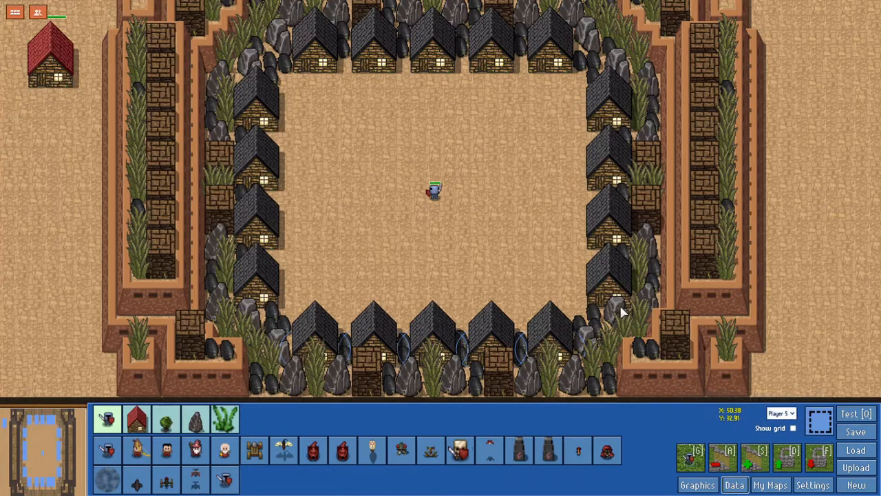
drag(427, 134, 569, 78)
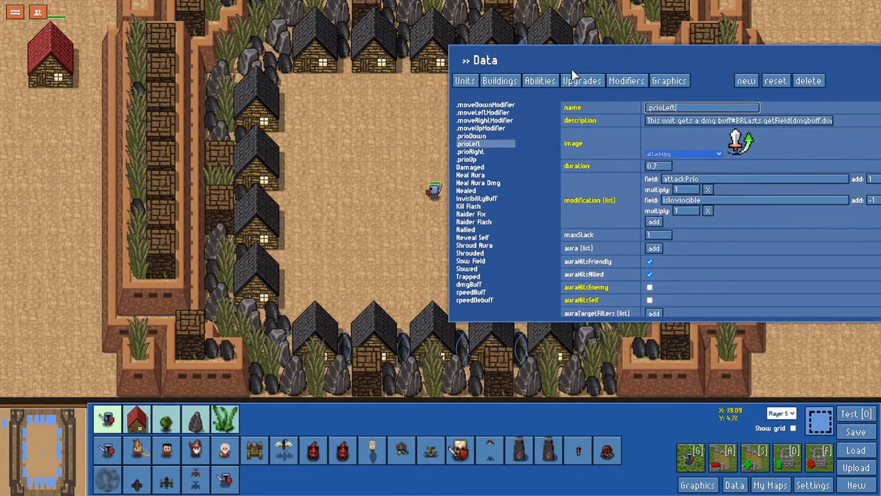
click(500, 85)
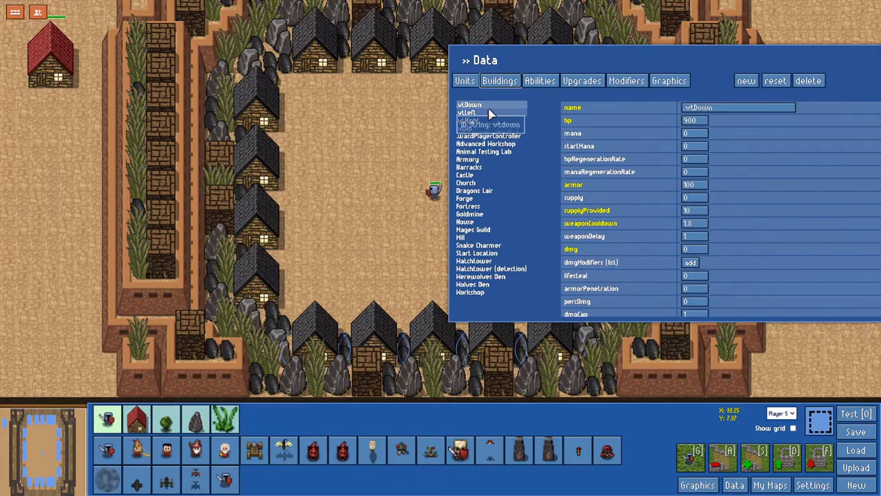
scroll(708, 198, down, 15)
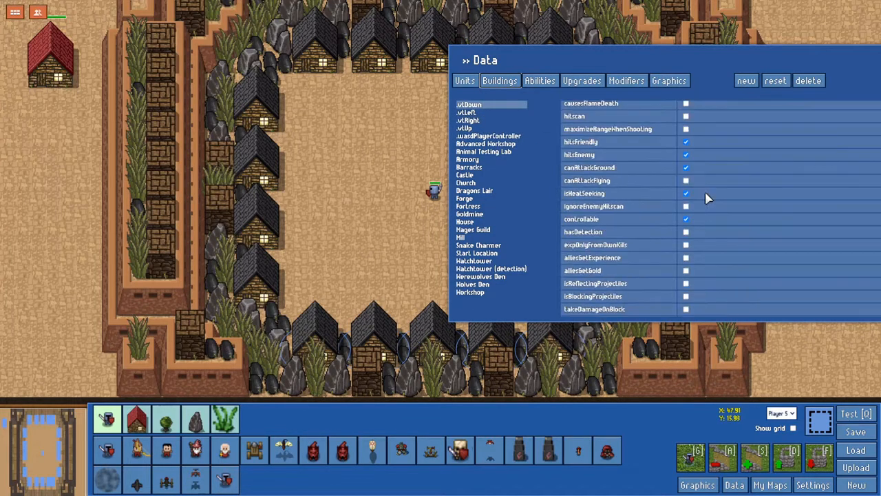
mouse_move(649, 253)
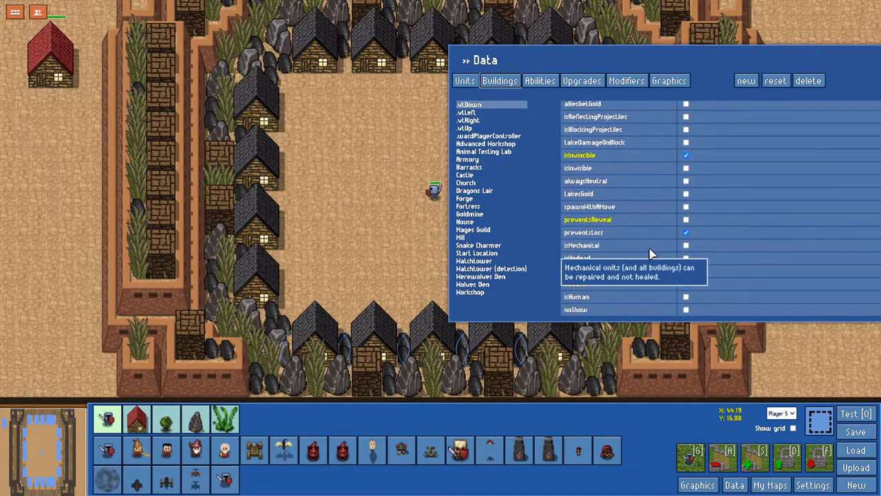
click(482, 121)
mouse_move(604, 240)
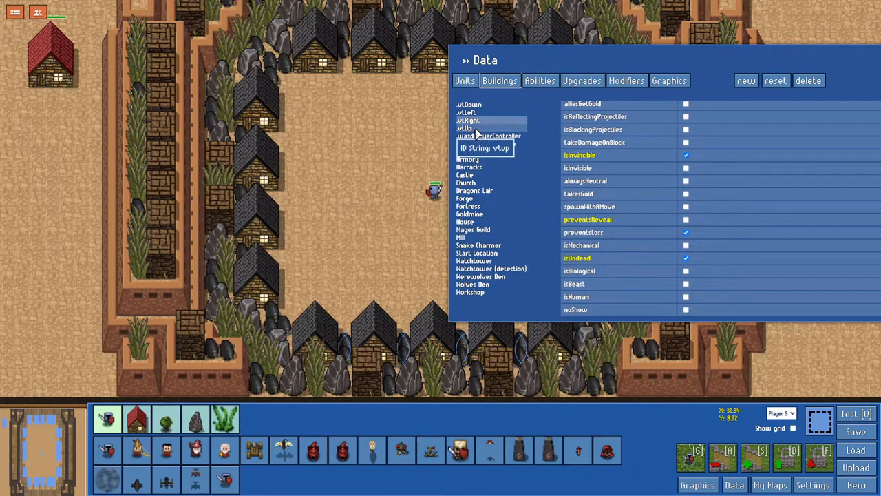
key(Down)
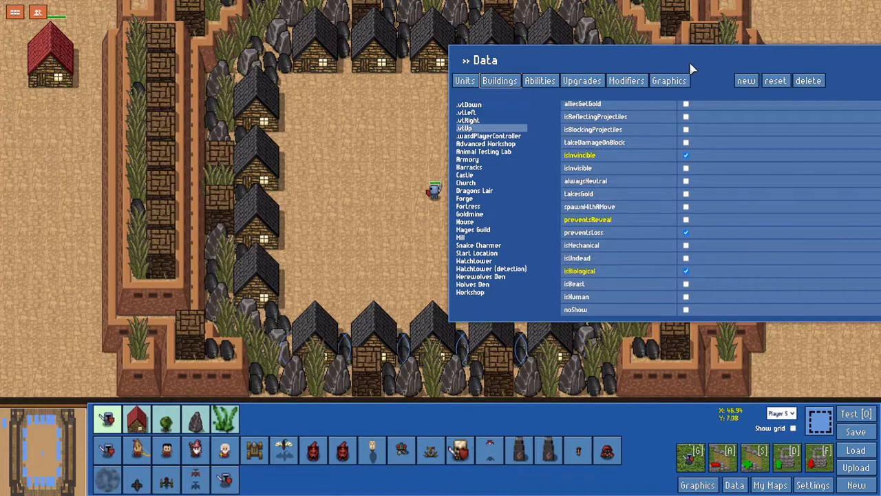
drag(691, 69, 569, 71)
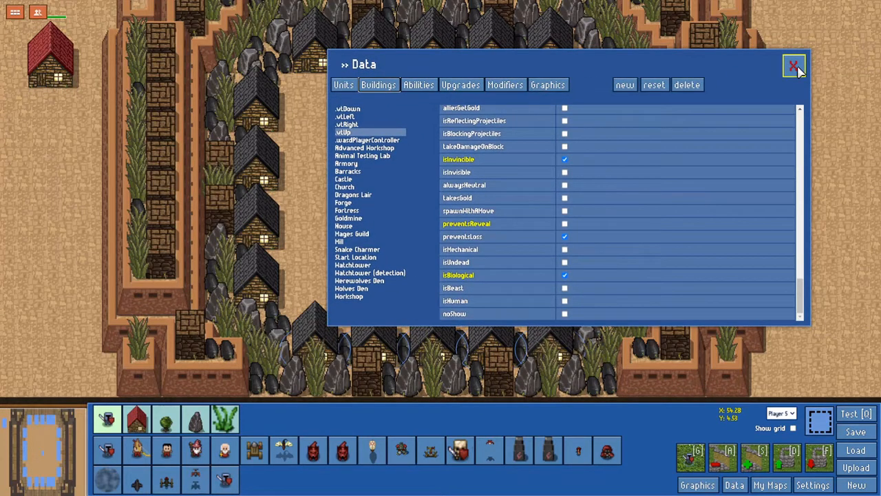
click(795, 67)
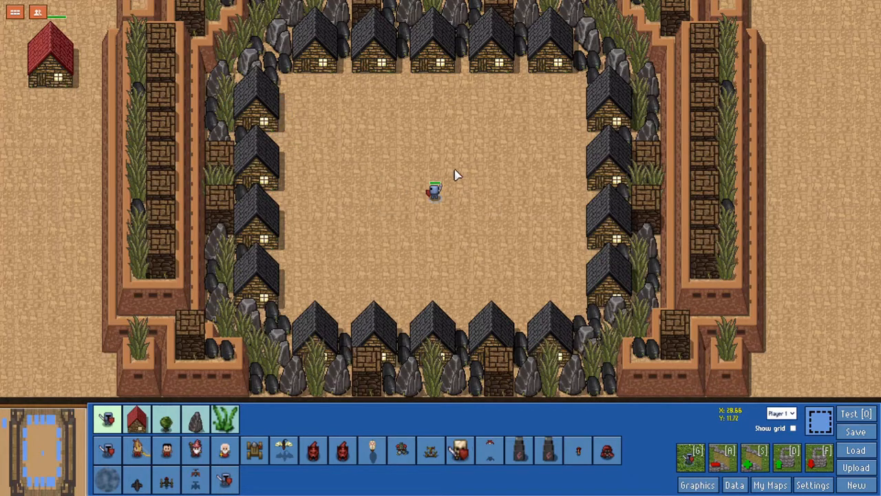
- Start a test of the map and inspect the .wasdPlayerController building and the .keyboardWarrior unit, leaving the controller selected
click(851, 413)
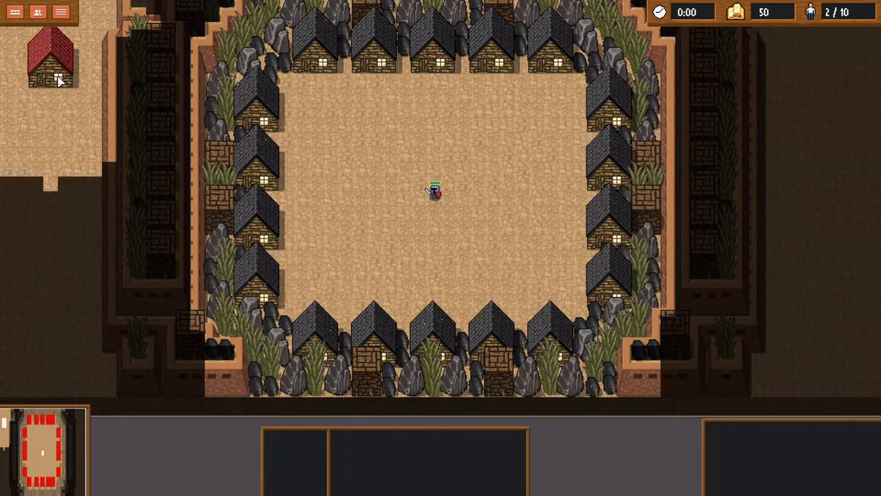
click(59, 79)
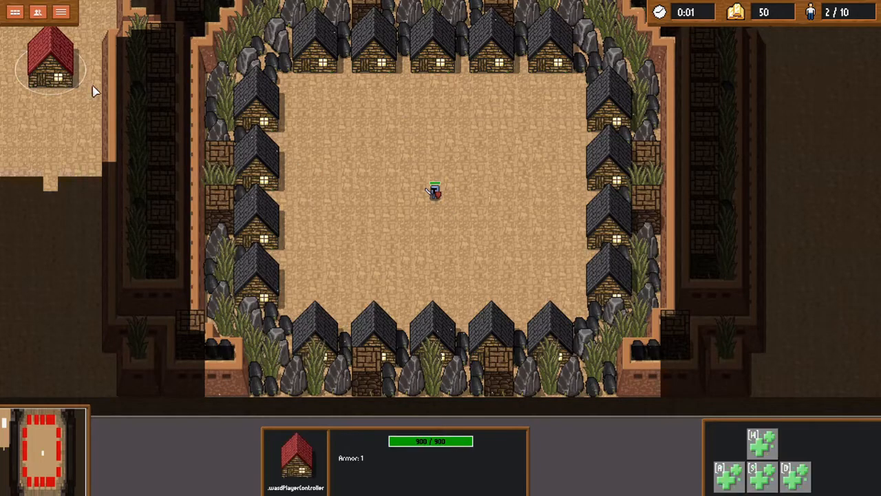
click(435, 193)
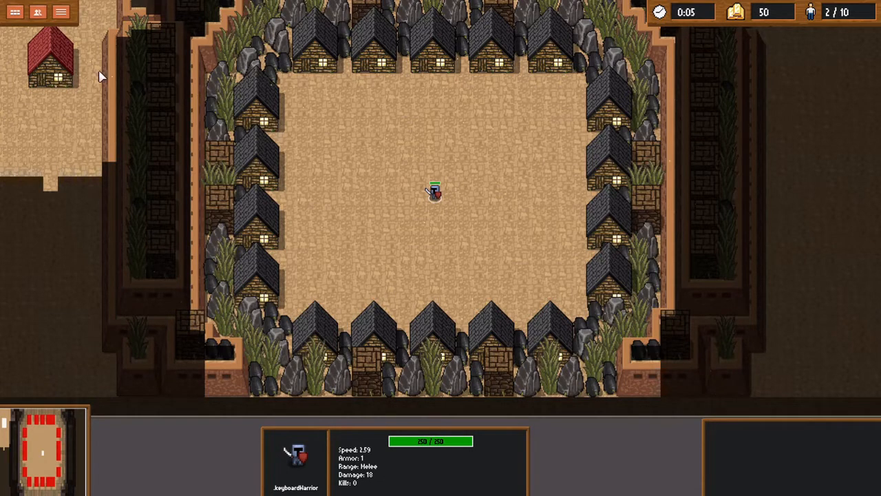
click(58, 75)
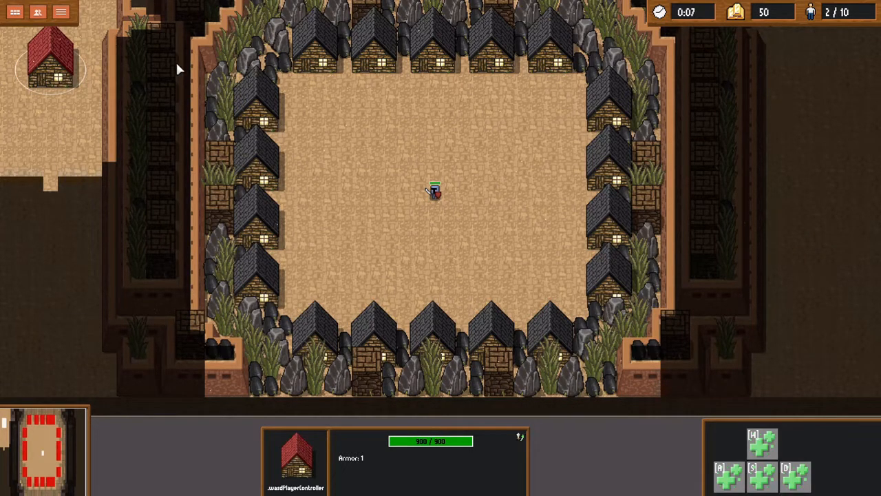
- Inspect the type labels of the target houses on all four sides of the arena, and select the .keyboardWarrior unit
click(260, 122)
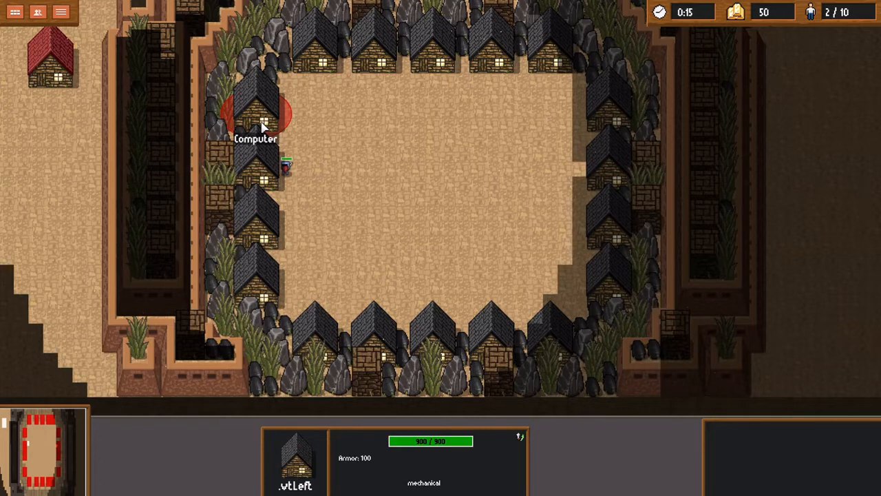
click(390, 48)
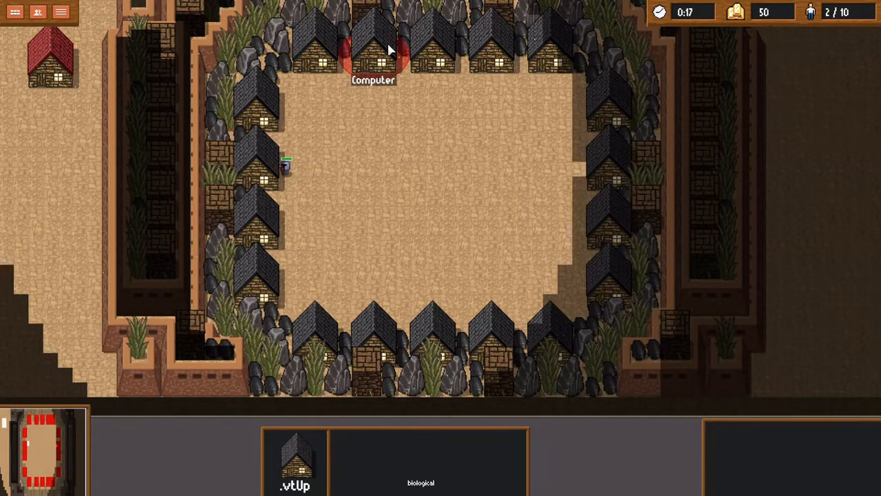
click(443, 350)
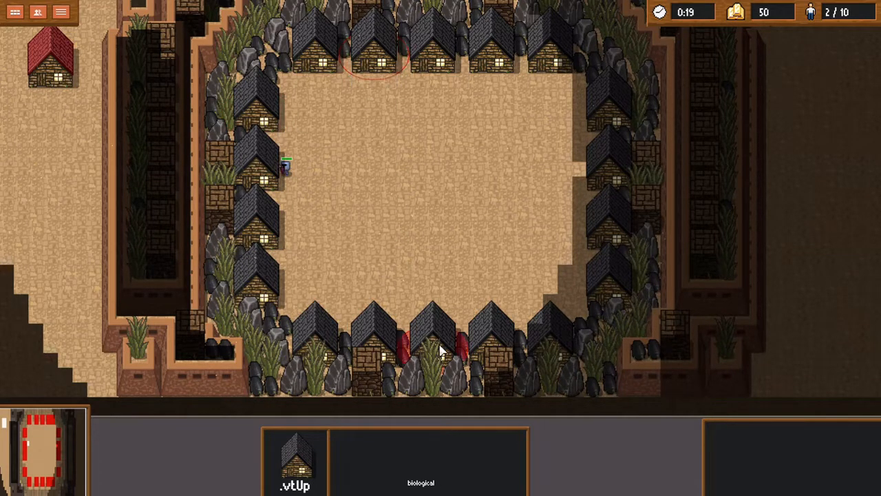
click(598, 227)
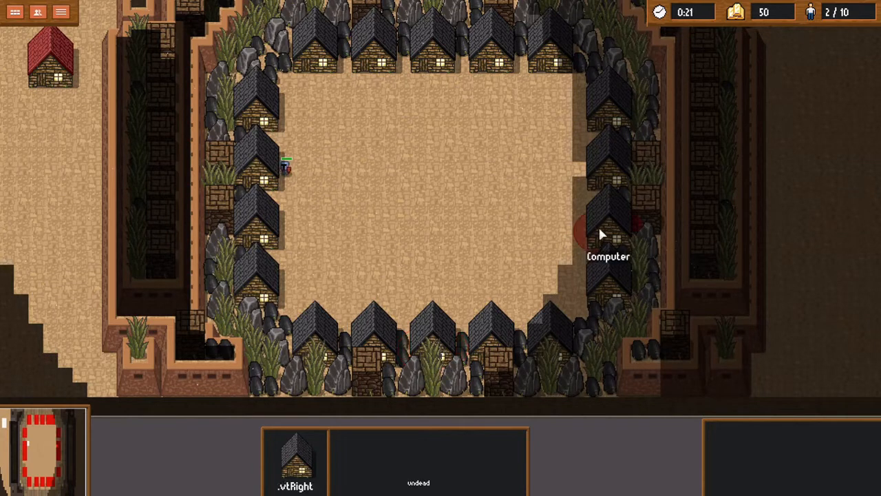
click(590, 167)
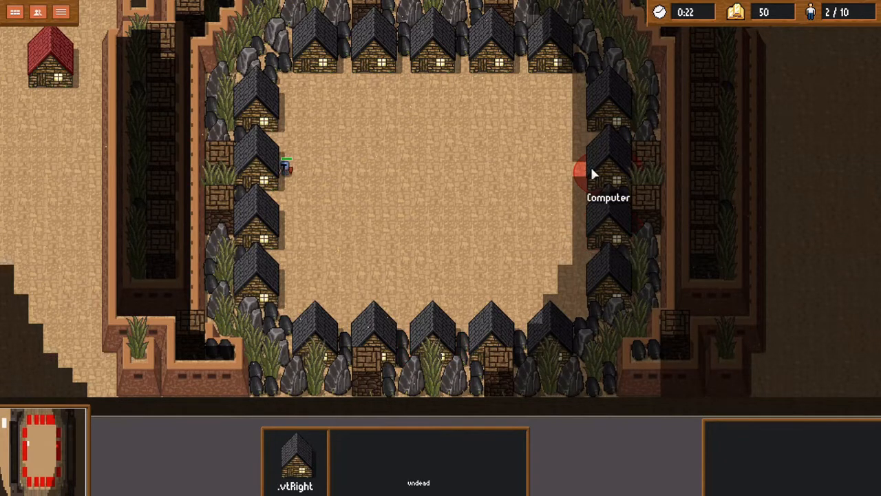
click(372, 341)
click(253, 172)
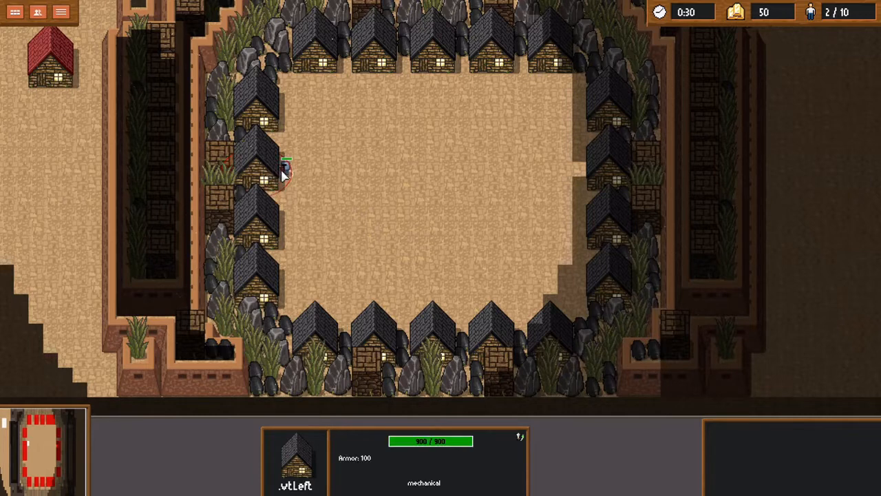
click(284, 172)
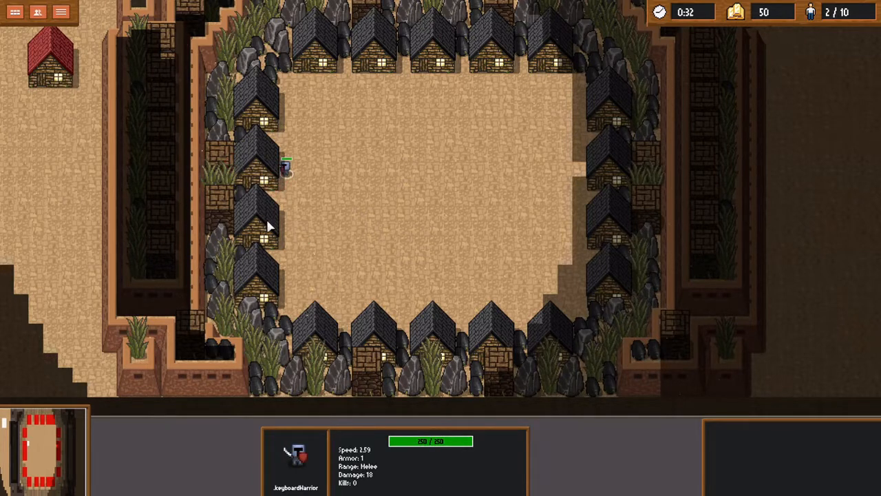
- Inspect the type label of a .vtLeft house beside the warrior in the running test
click(255, 187)
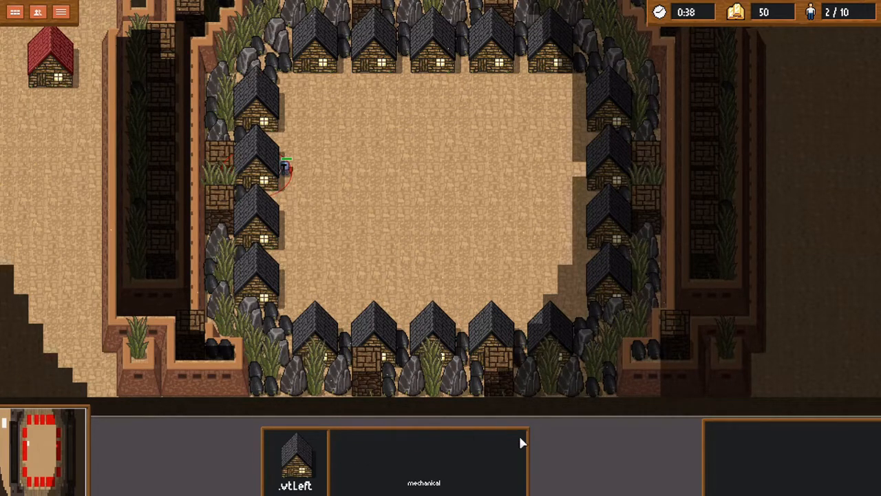
mouse_move(520, 440)
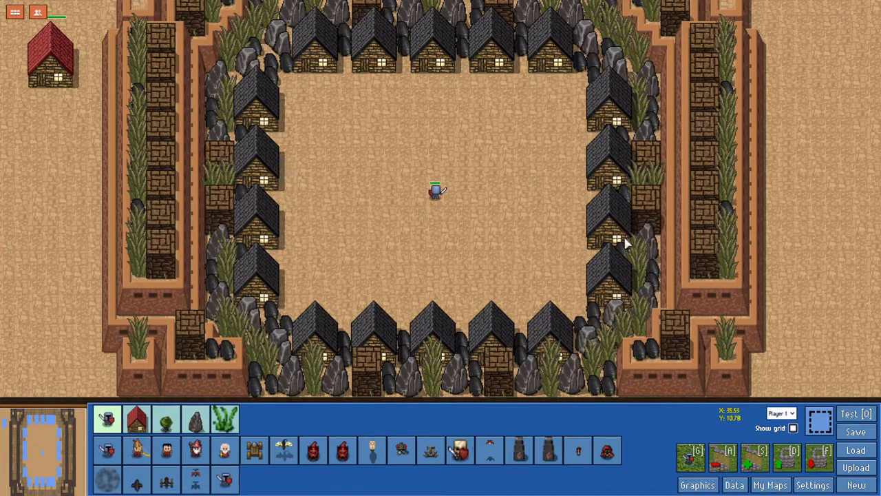
- Reopen the data editor and examine the .moveRight ability's hotkey, targetFilters and modifiersSelf settings
click(732, 484)
drag(443, 40, 631, 49)
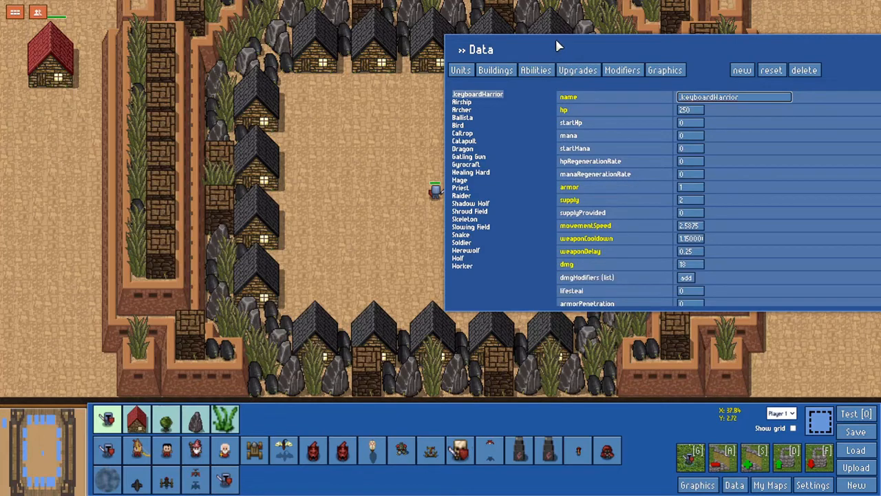
drag(558, 45, 62, 65)
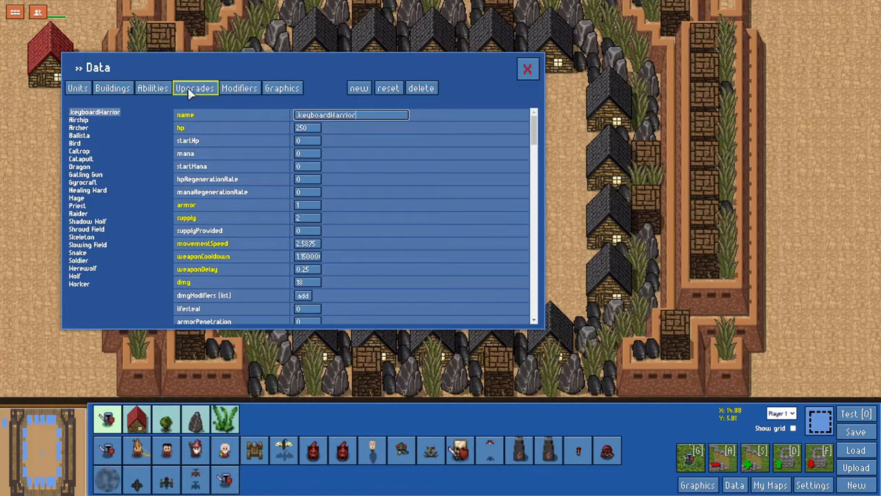
click(153, 89)
click(114, 128)
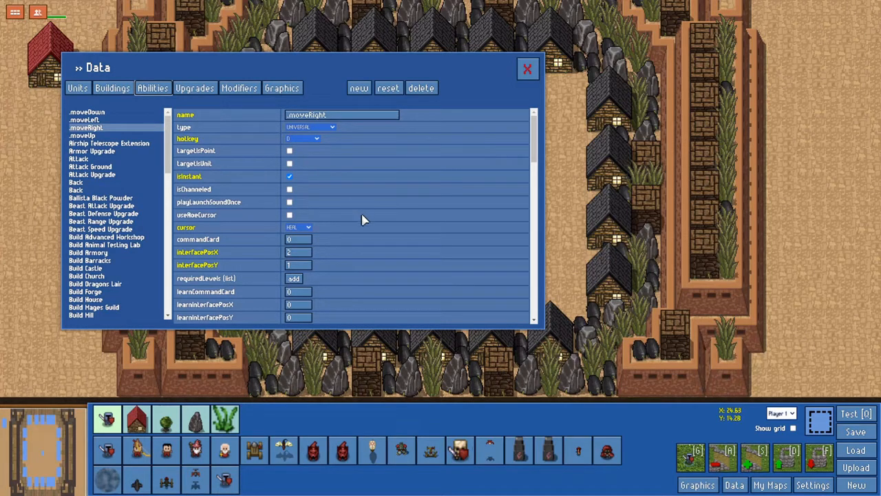
scroll(365, 220, down, 5)
scroll(364, 219, down, 2)
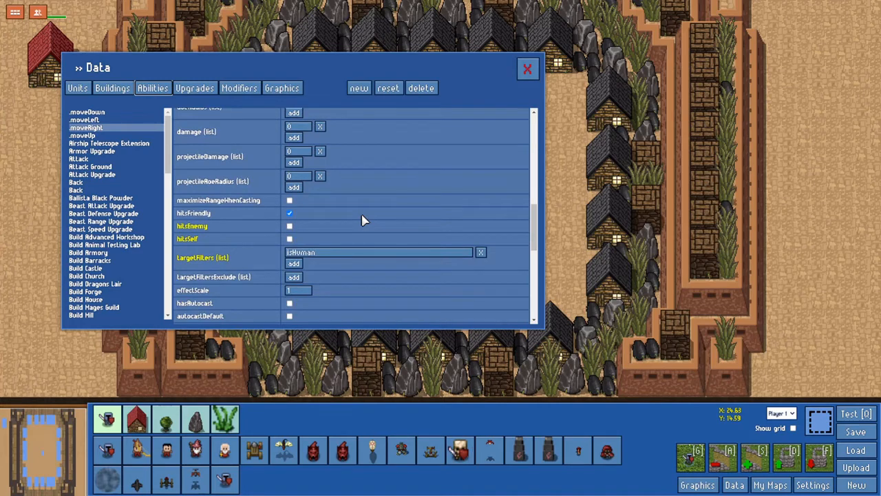
scroll(364, 220, down, 10)
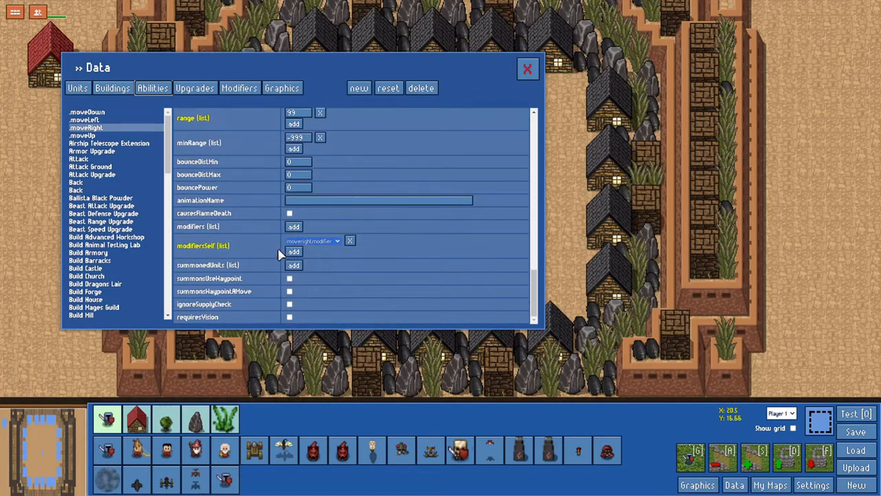
- Examine the .moveRightModifier modifier's killModifiers, movementSpeed modification, aura and auraTargetFilters settings
click(231, 90)
click(112, 129)
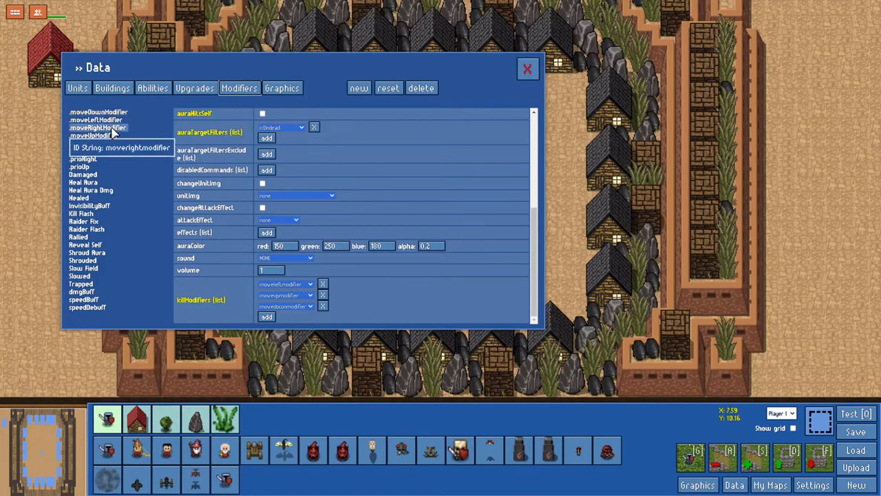
scroll(365, 184, up, 5)
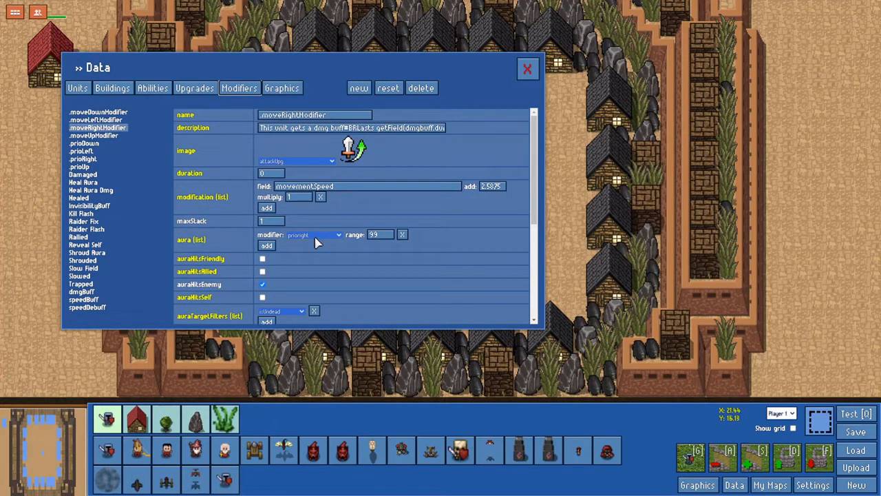
scroll(315, 248, down, 2)
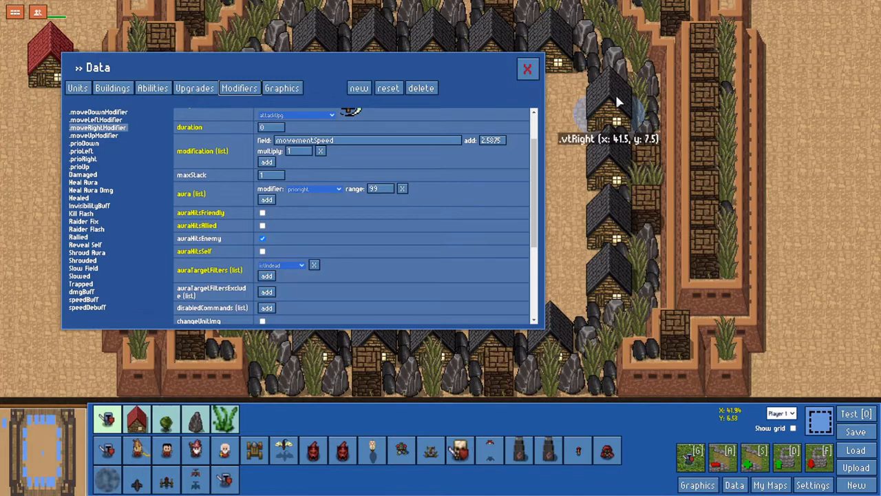
- Check the type flags of the .vtRight building, including isUndead, and close the data editor
click(128, 90)
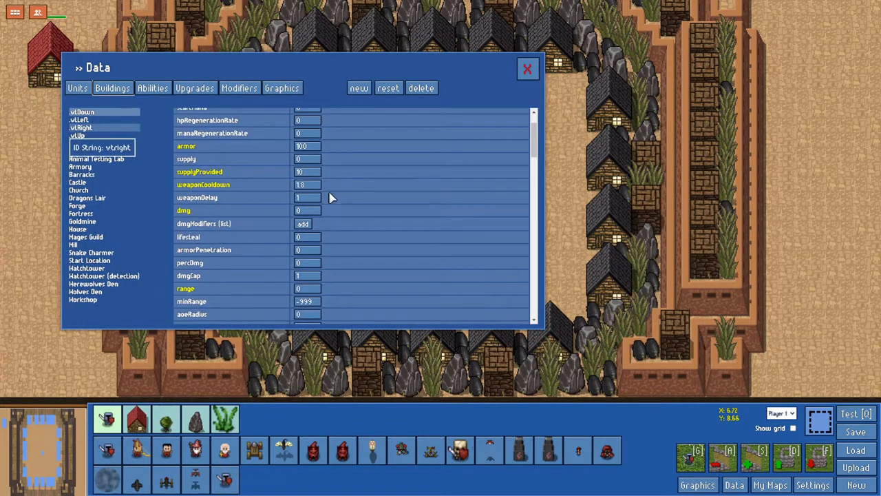
scroll(329, 198, down, 15)
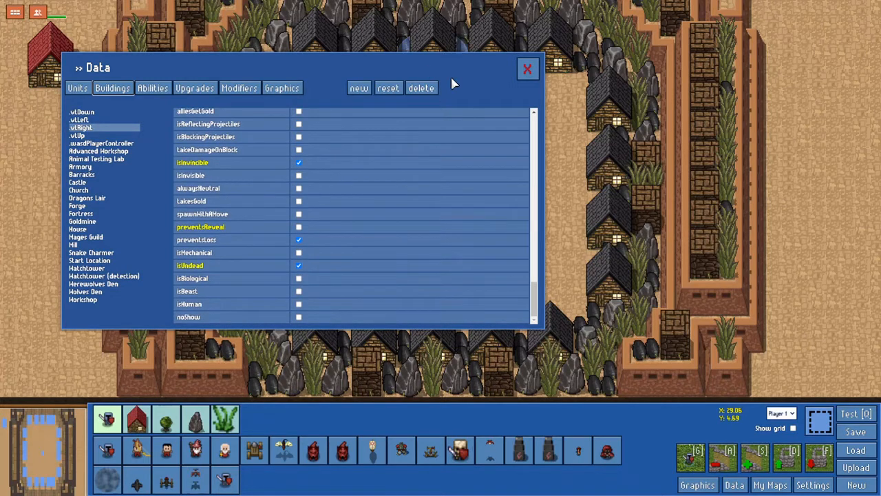
drag(451, 79, 529, 119)
- Select the rows of target houses on the left, right, upper and lower sides of the arena in turn
click(604, 112)
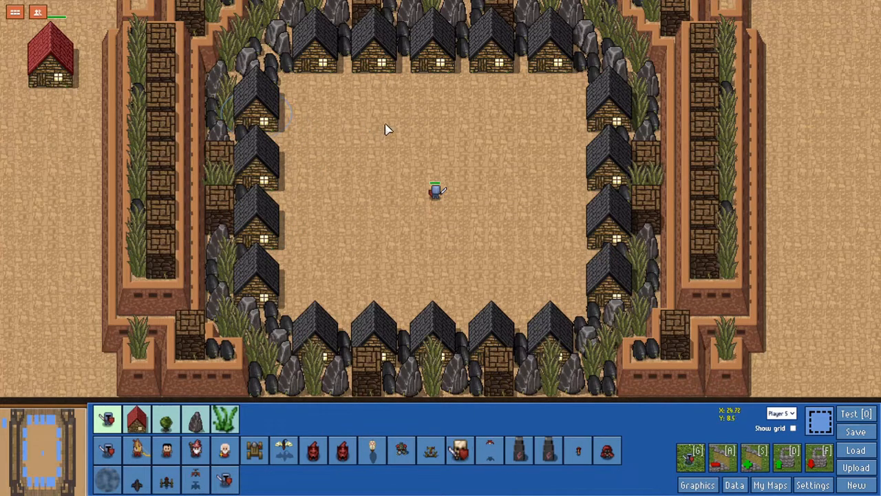
drag(202, 76, 273, 283)
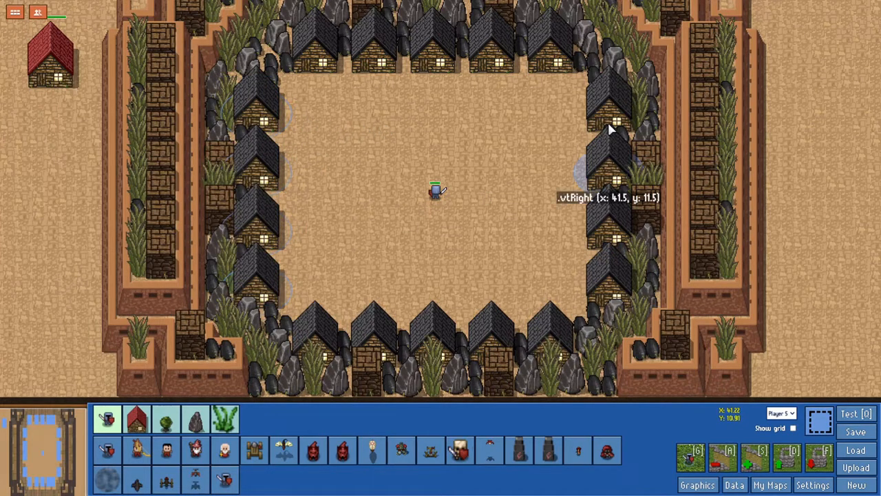
drag(597, 88, 649, 301)
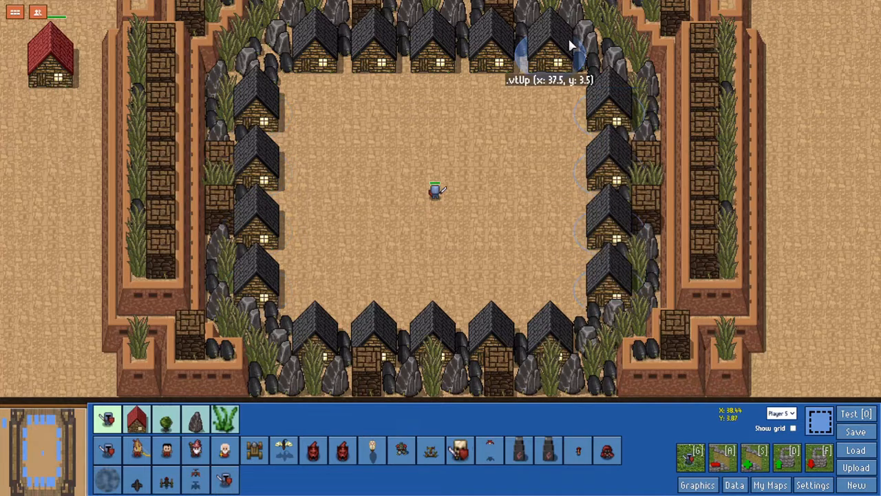
drag(577, 29, 313, 63)
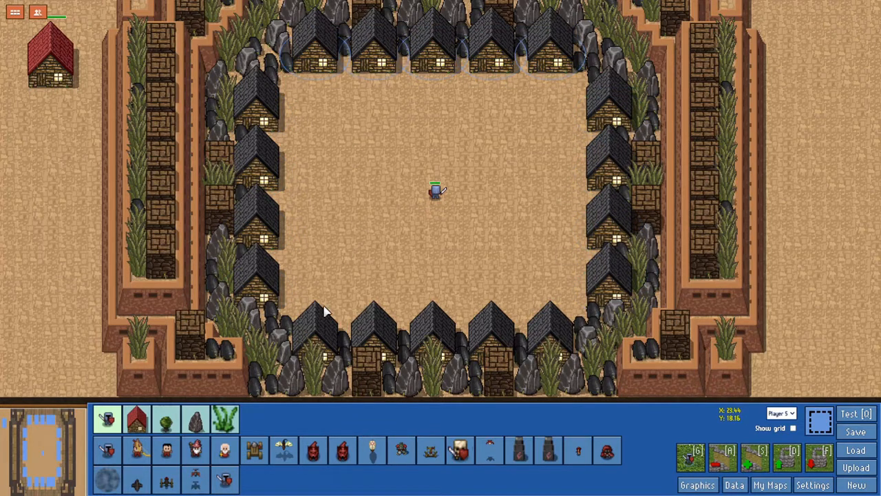
drag(310, 306, 545, 344)
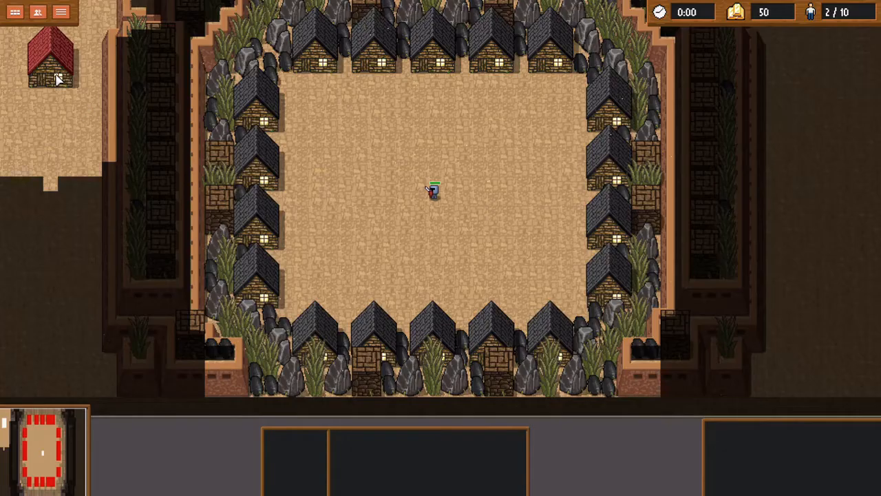
- In a new map test, send the warrior left and right with the .wasdPlayerController, inspecting the .vtLeft target and reselecting the controller
click(60, 78)
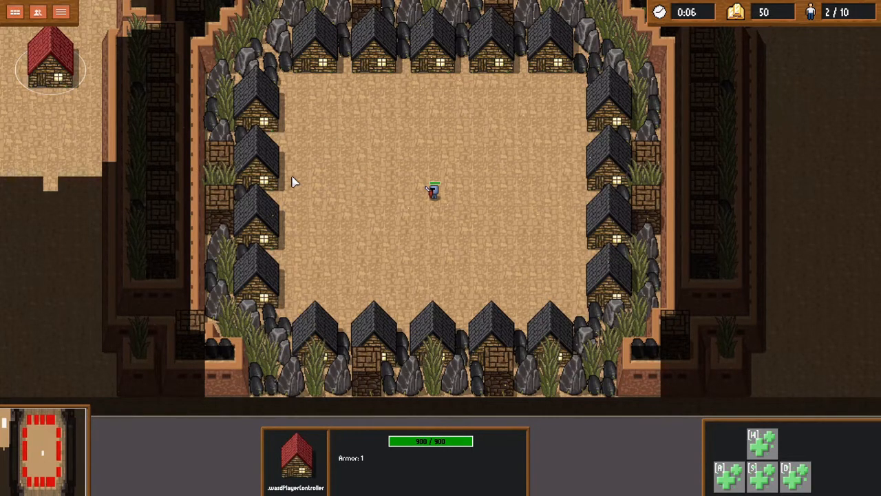
click(264, 174)
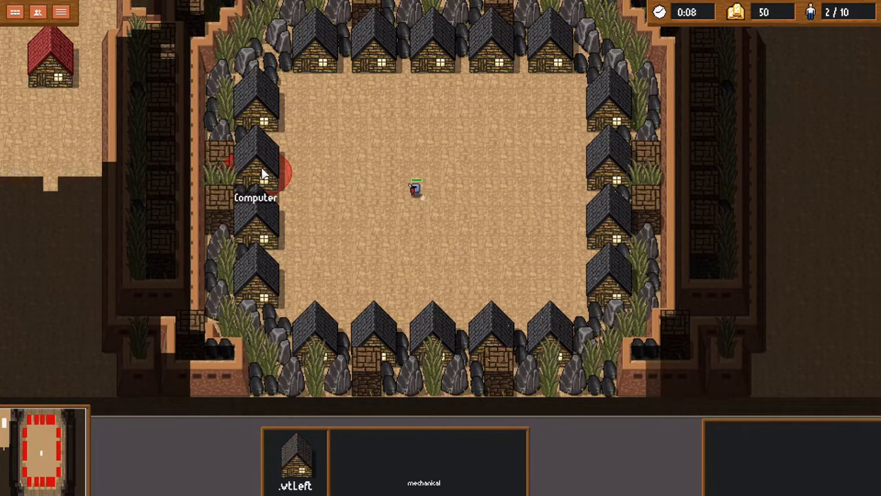
click(49, 63)
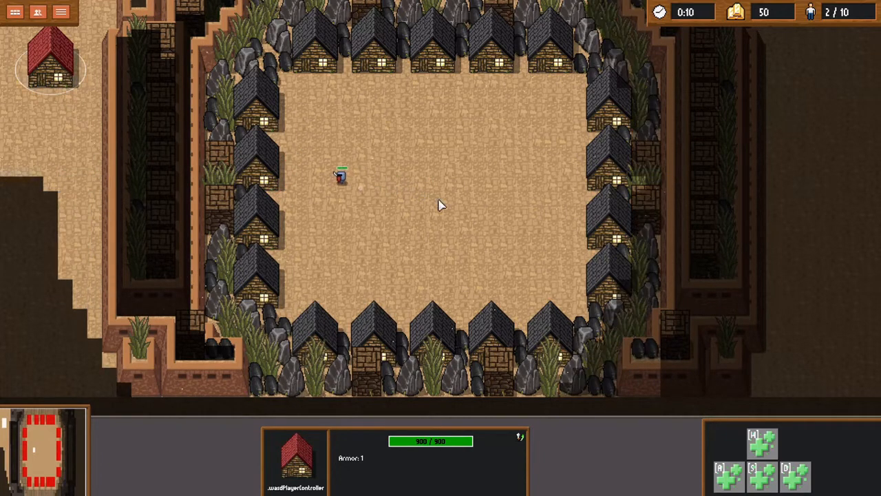
click(591, 172)
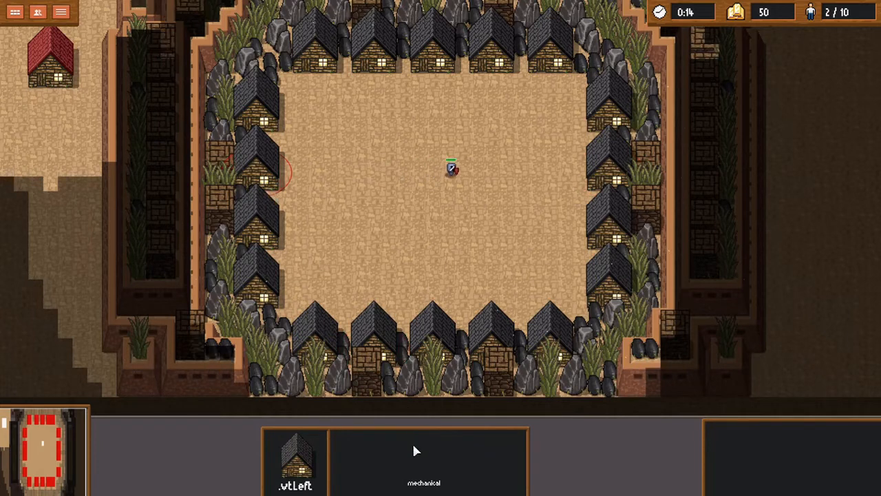
click(50, 64)
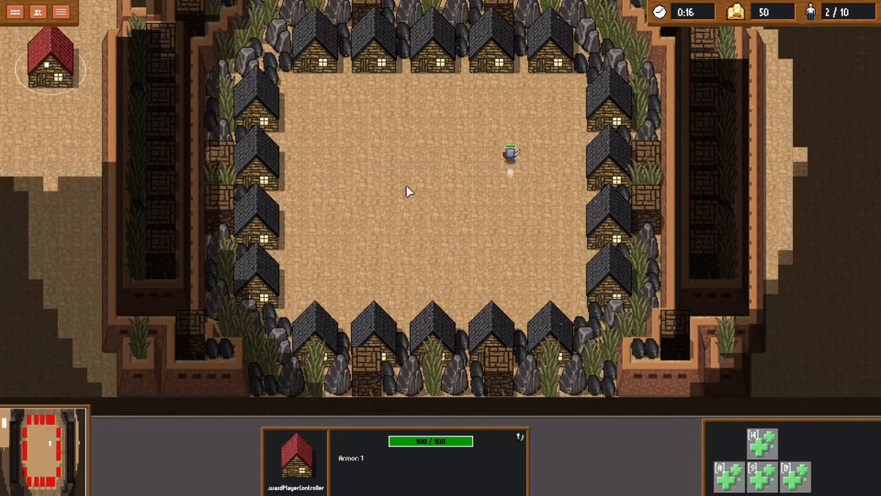
- Move the warrior up and then down, and inspect the type labels of the .vtDown, .vtUp, .vtLeft and .vtRight houses
key(w)
key(s)
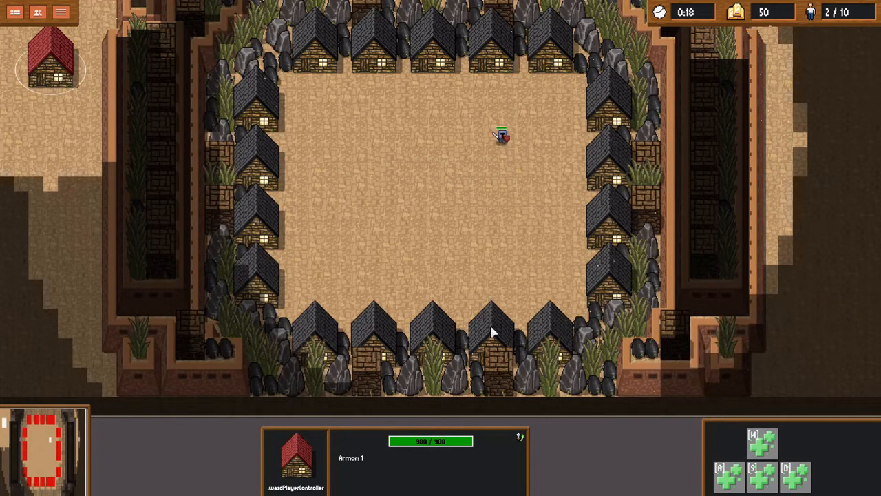
click(496, 344)
click(490, 64)
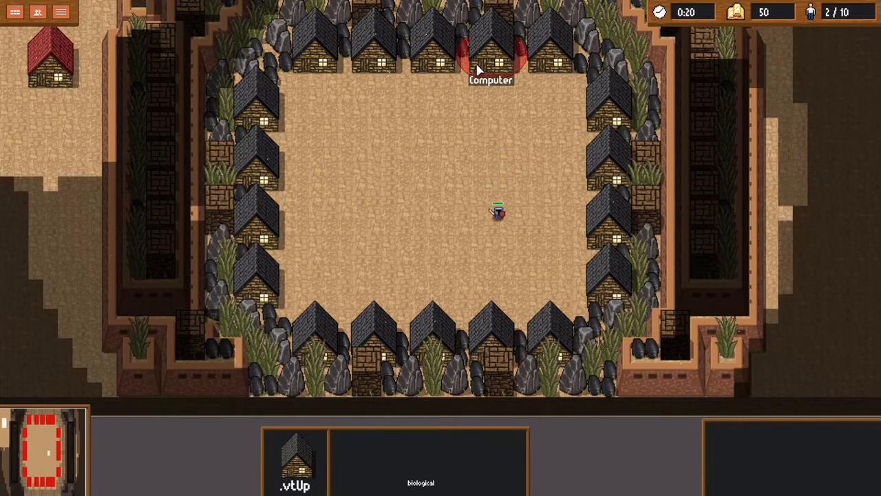
click(242, 173)
click(630, 216)
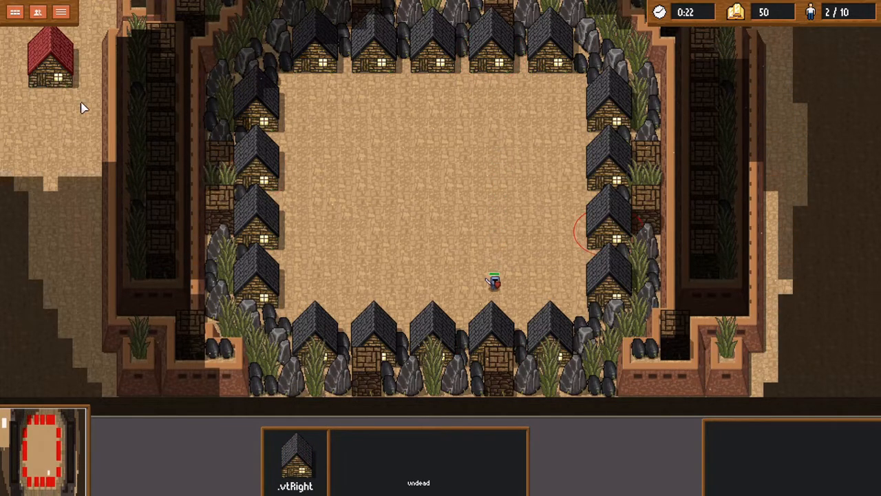
- Reselect the .wasdPlayerController, send the warrior upward, and compare the type labels of the houses on all four sides
click(83, 81)
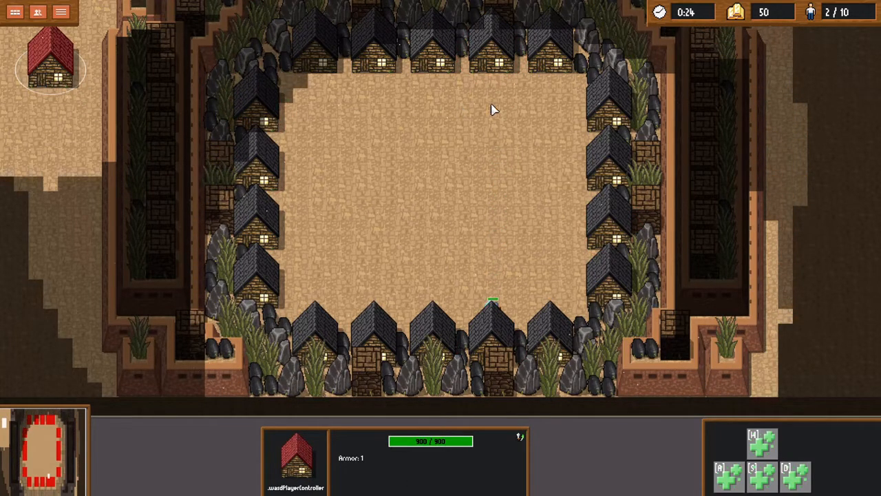
key(w)
click(274, 171)
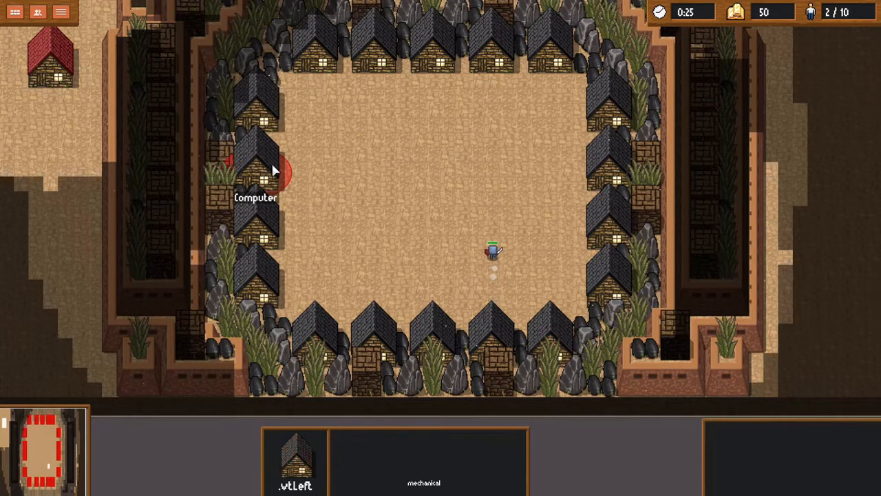
click(585, 169)
click(487, 345)
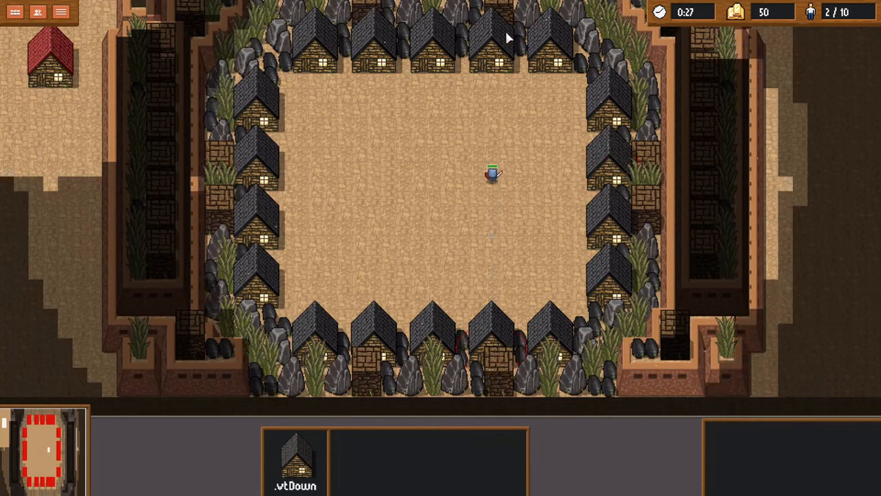
click(502, 35)
- Reselect the .wasdPlayerController and steer the warrior down, left, right, left again and up around the arena
click(46, 64)
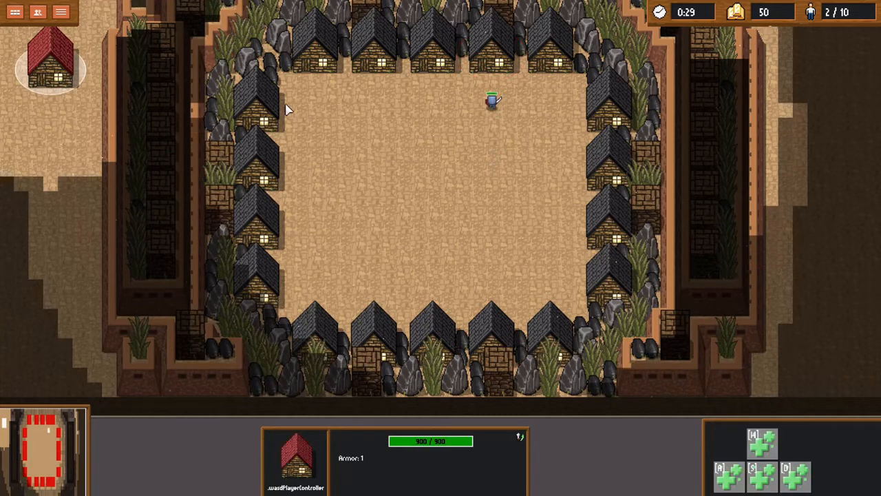
key(s)
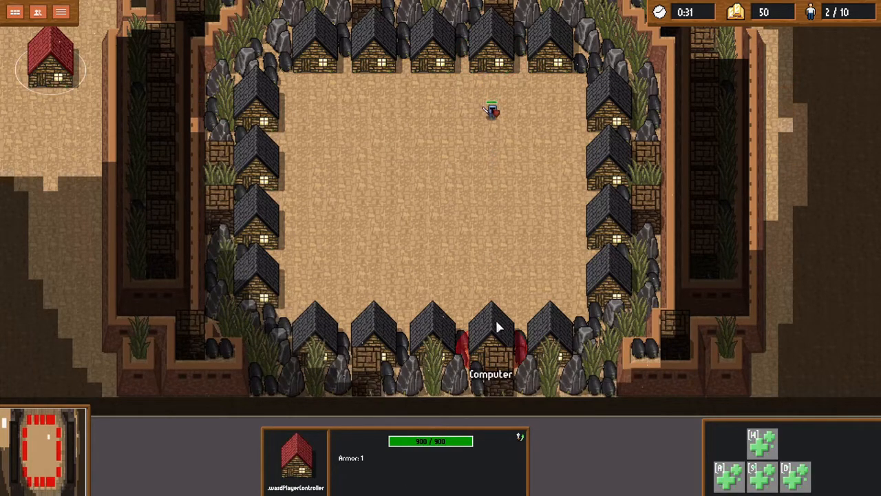
key(a)
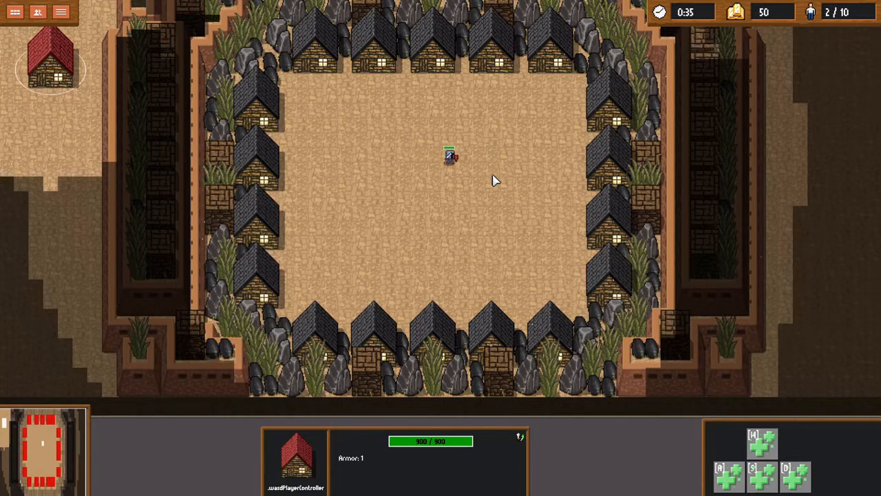
key(d)
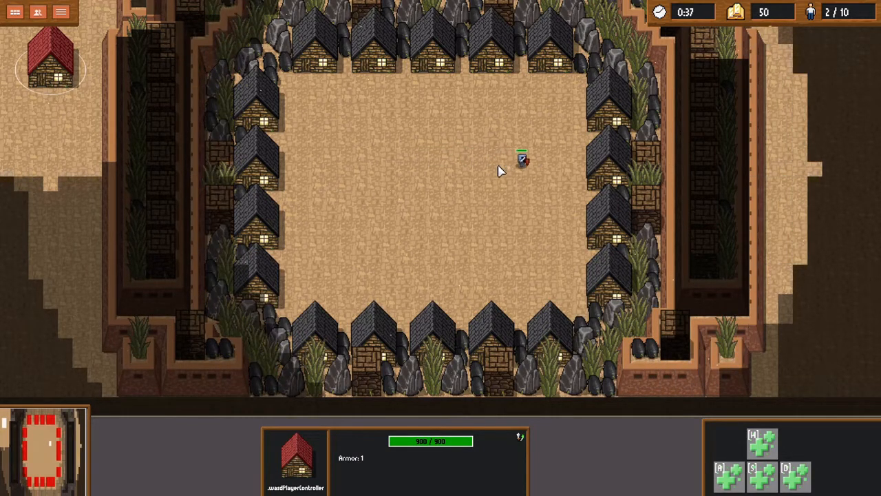
key(a)
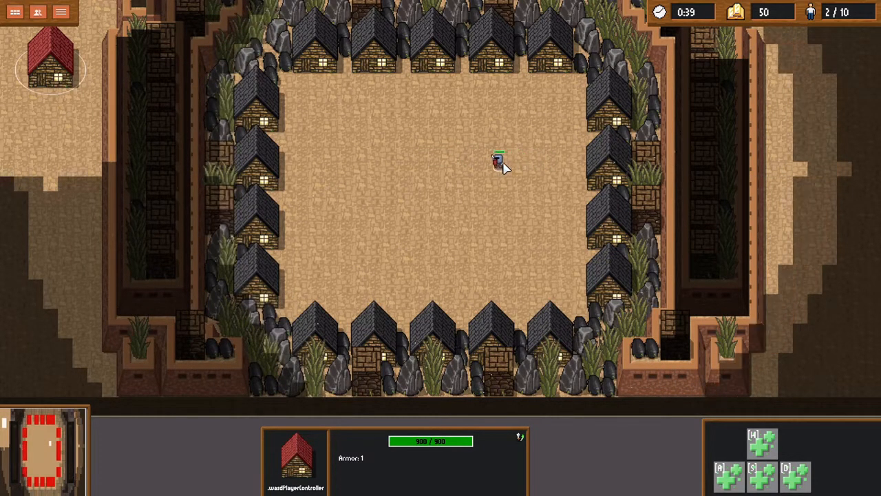
key(a)
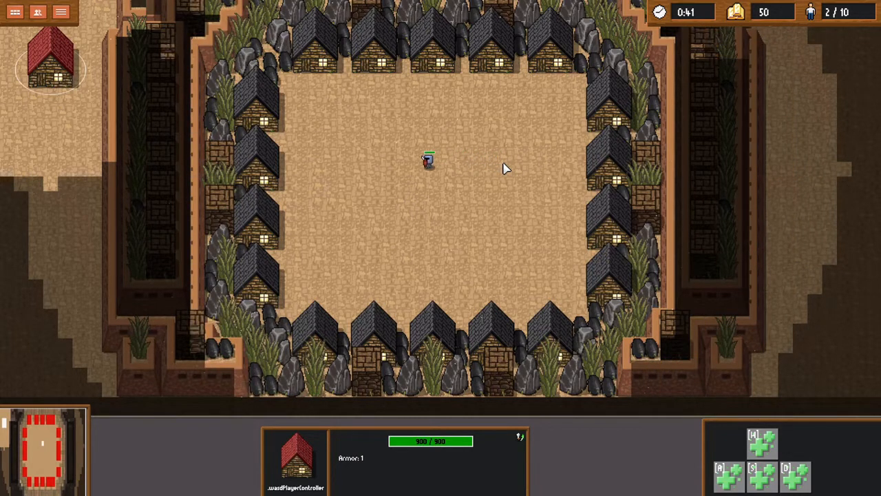
key(w)
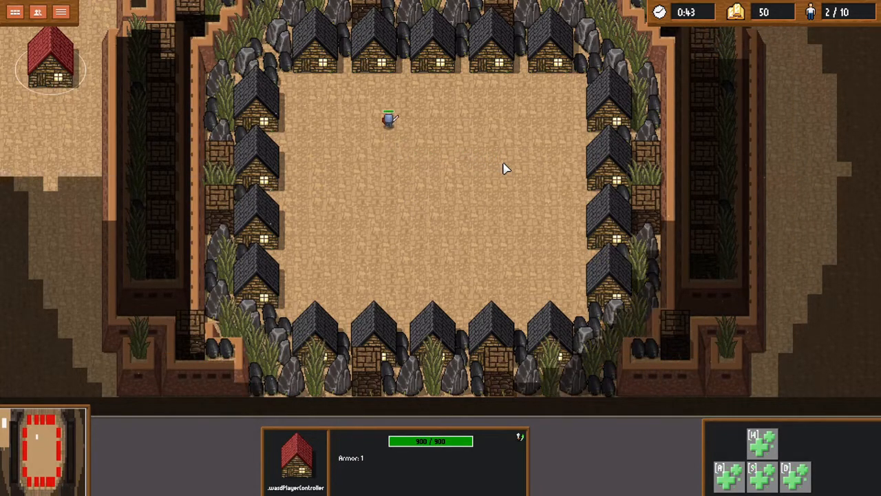
- Steer the warrior clockwise around the arena: up, right along the upper houses, down, and back left
key(w)
key(d)
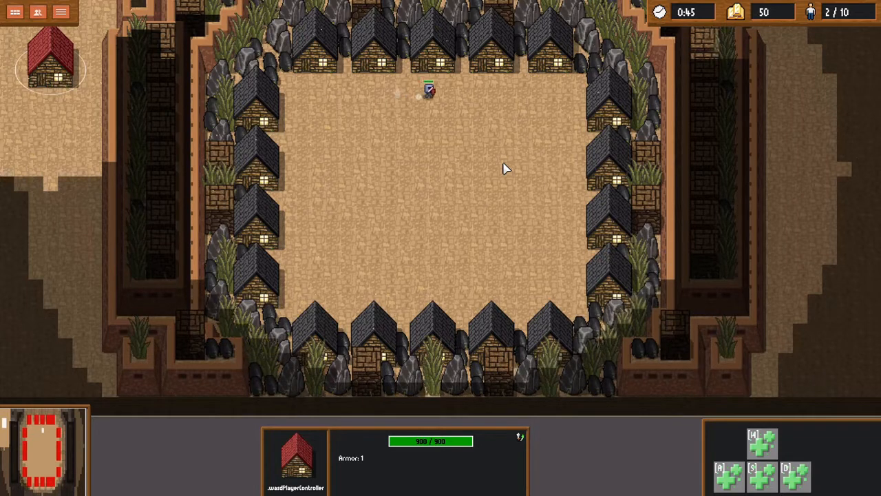
key(s)
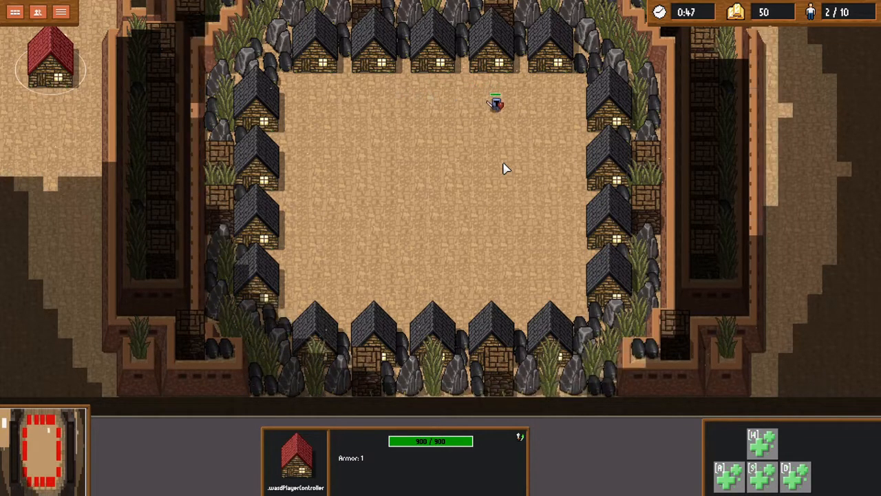
key(s)
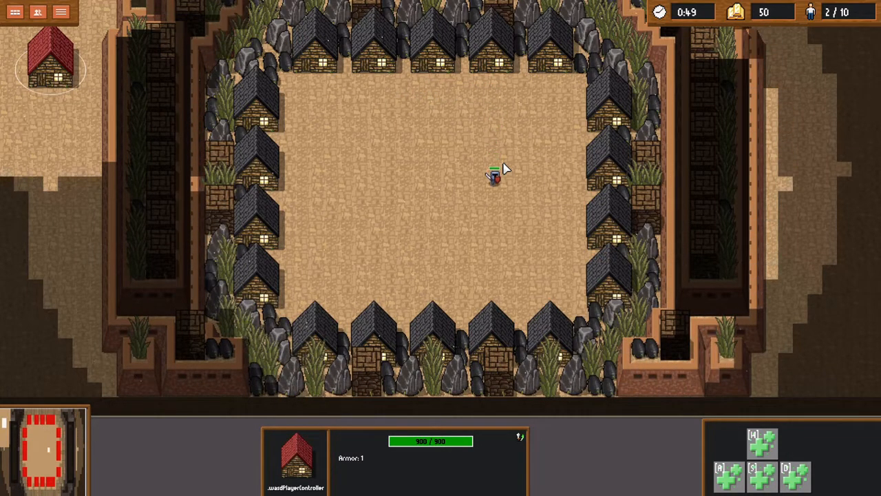
key(s)
key(a)
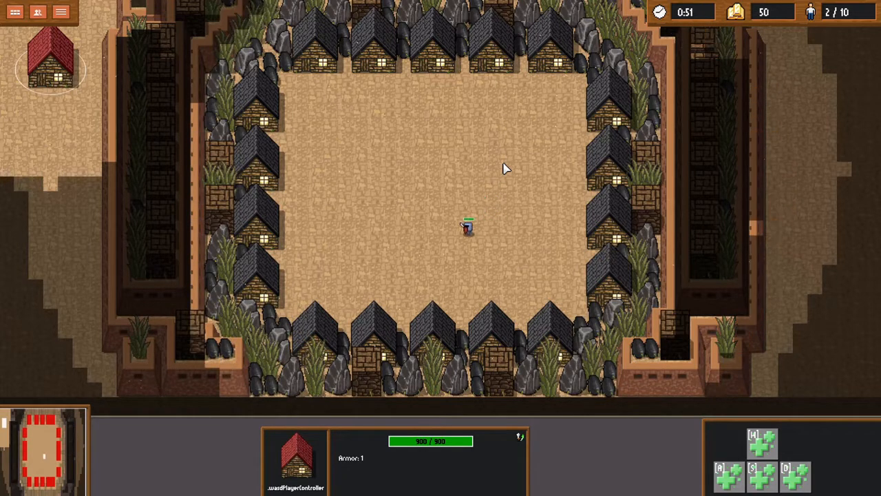
key(a)
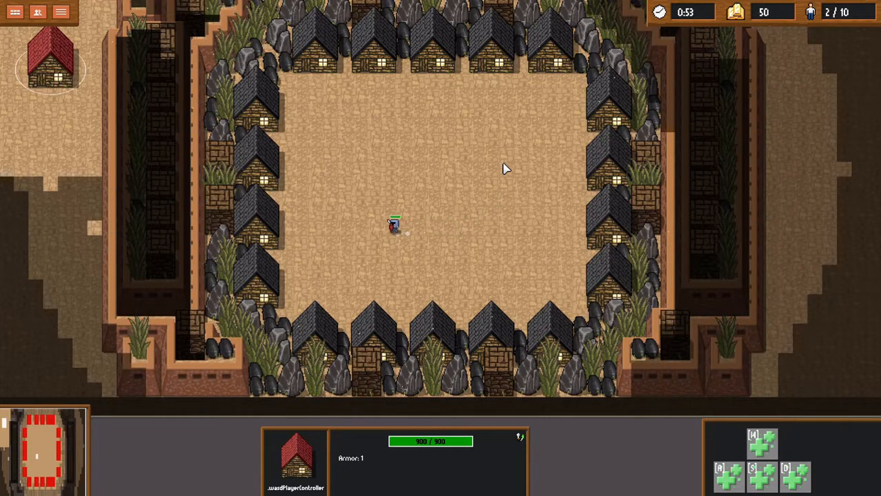
- Walk the warrior up the arena's left half, right below the upper houses, and down again
key(w)
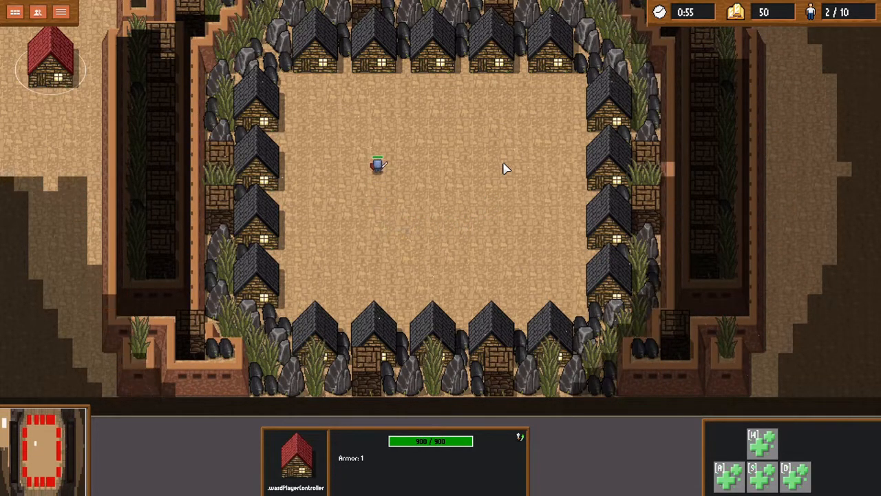
key(d)
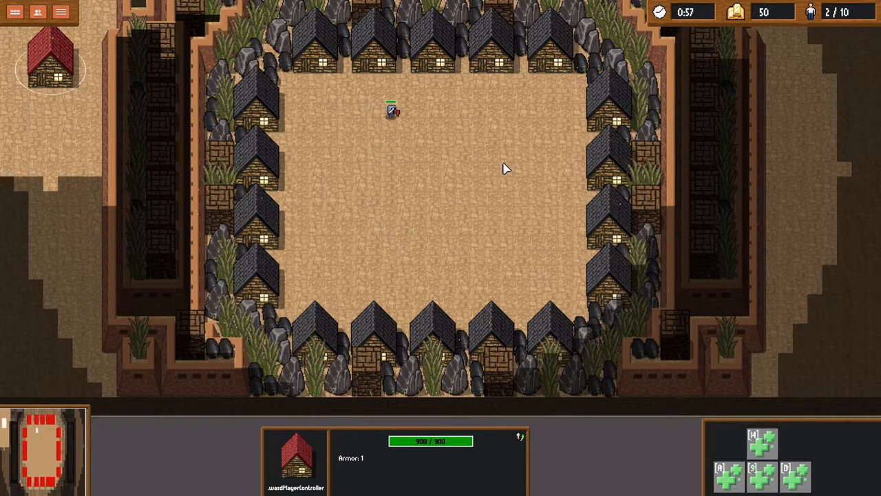
key(d)
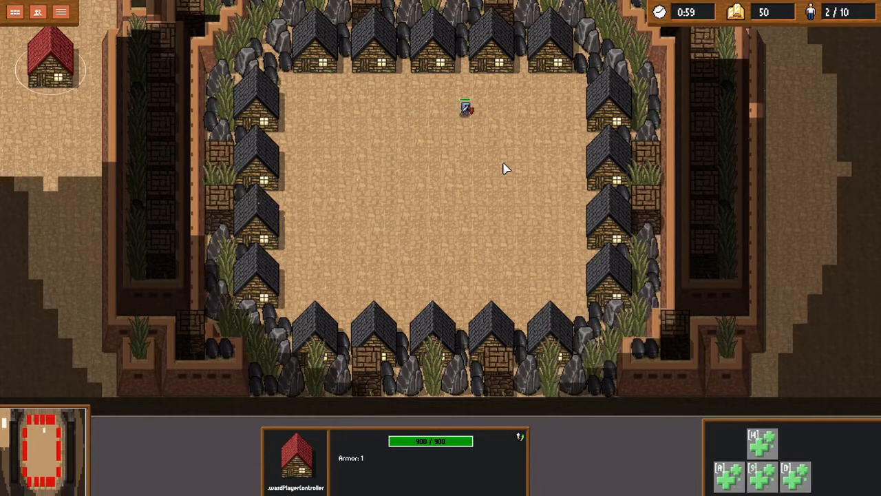
key(s)
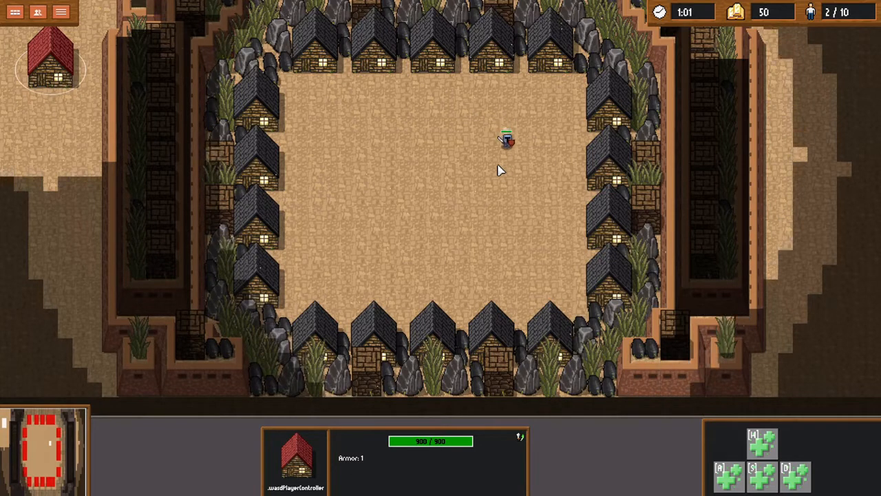
- Send the warrior left, inspect the .vtLeft house on that side, and reselect the .wasdPlayerController
click(255, 180)
key(a)
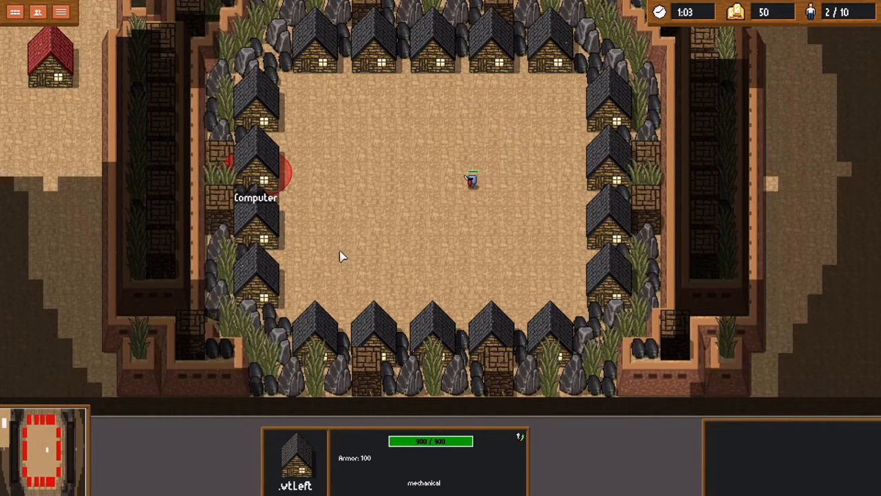
click(56, 81)
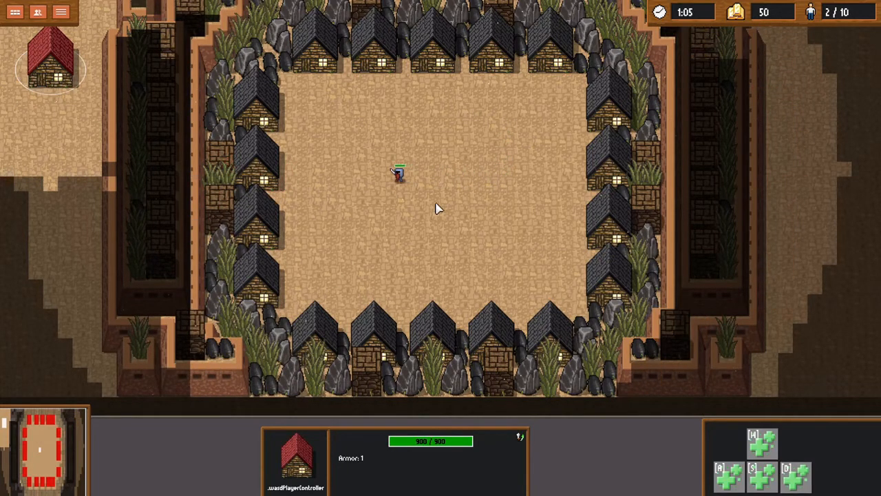
key(a)
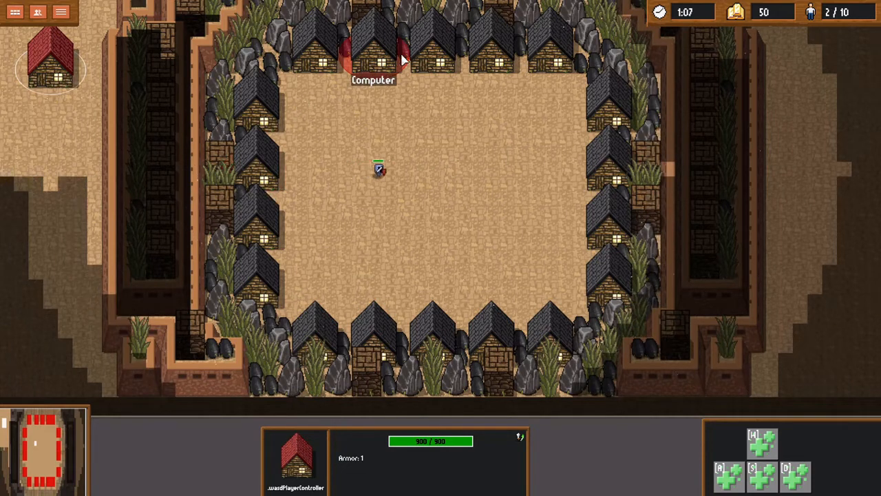
- Send the warrior right across the arena, up toward the upper houses, and back down the right half
key(d)
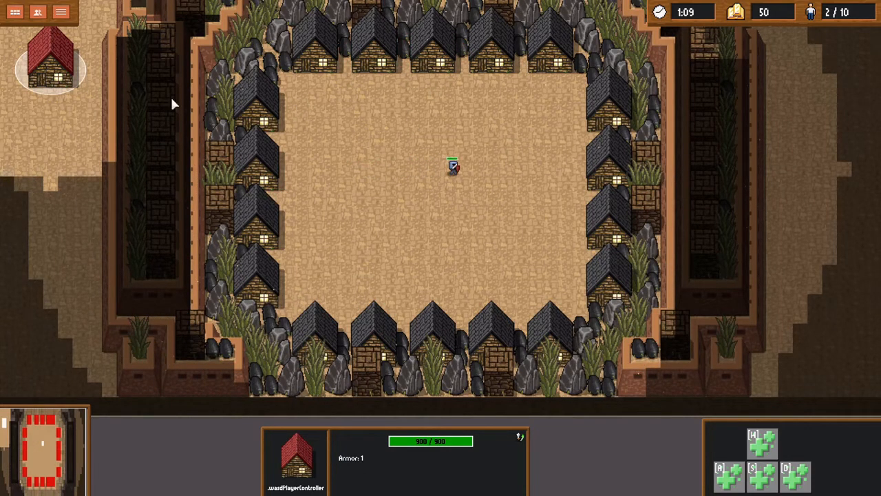
key(d)
key(w)
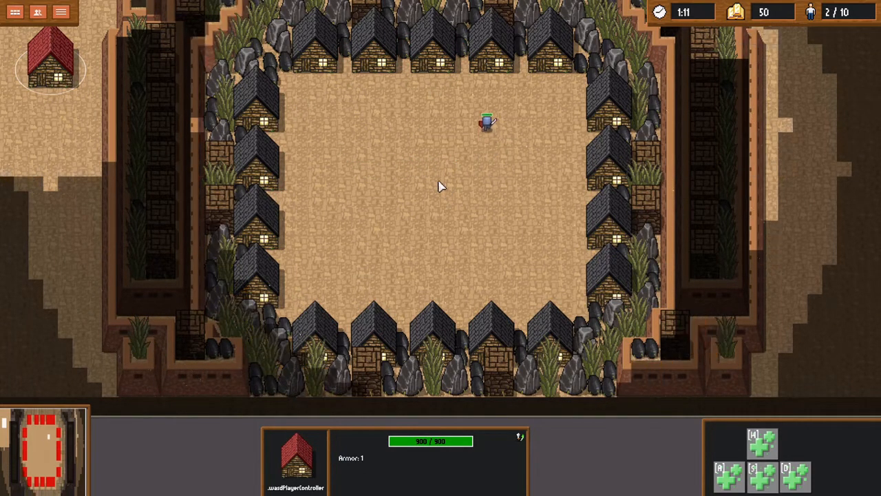
key(w)
key(s)
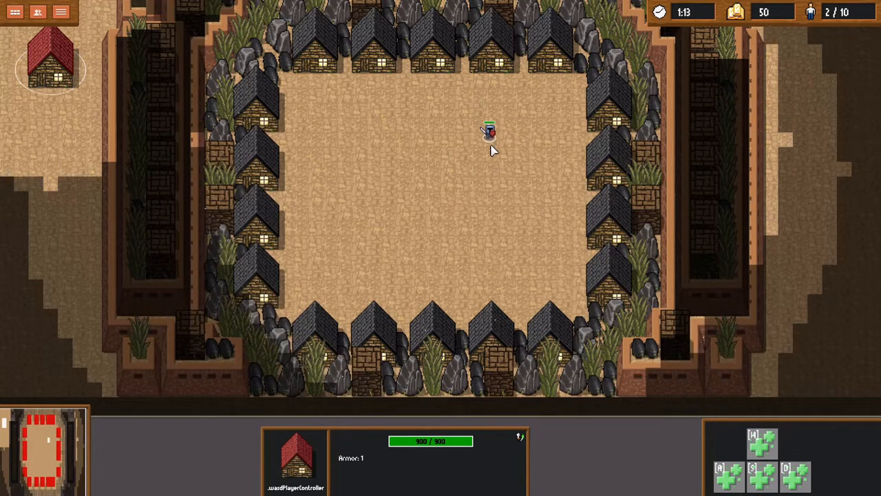
key(s)
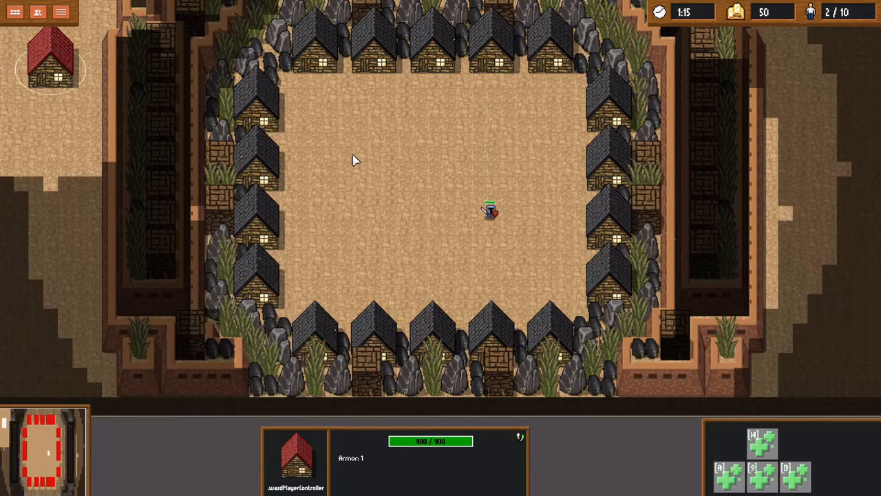
- Move the warrior down and left, reverse it to the right, and send it up the arena's right half
key(s)
key(a)
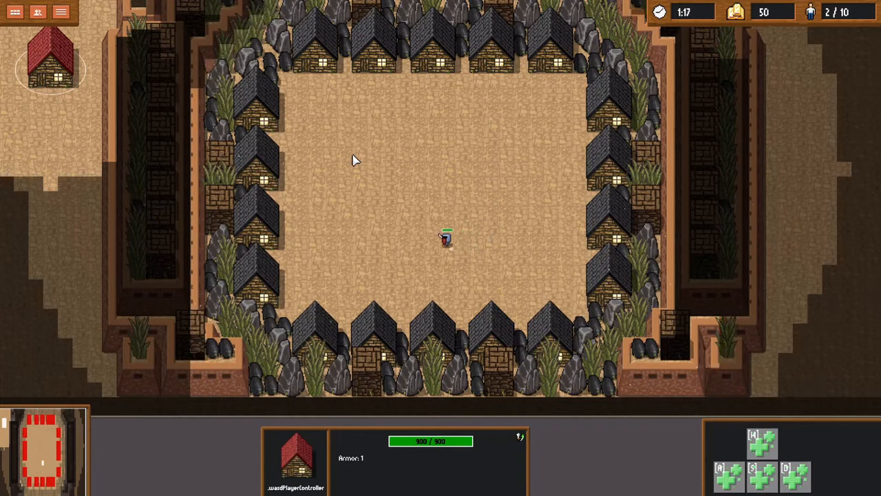
key(d)
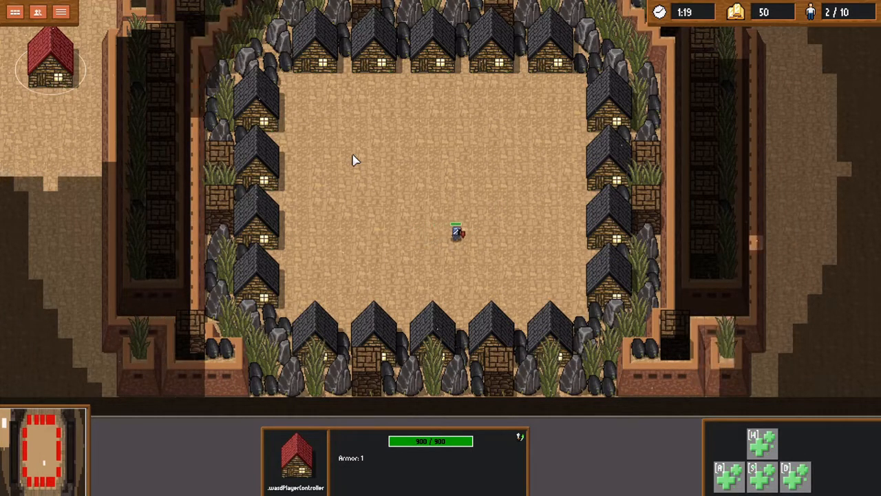
key(w)
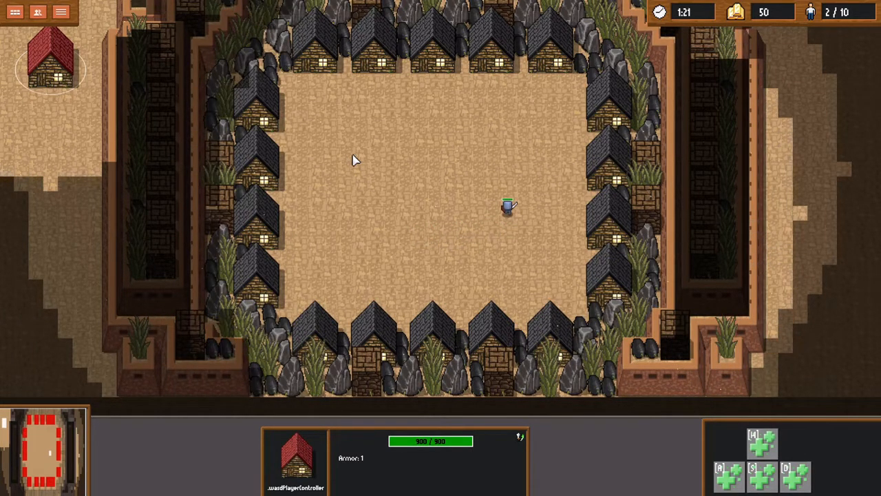
key(w)
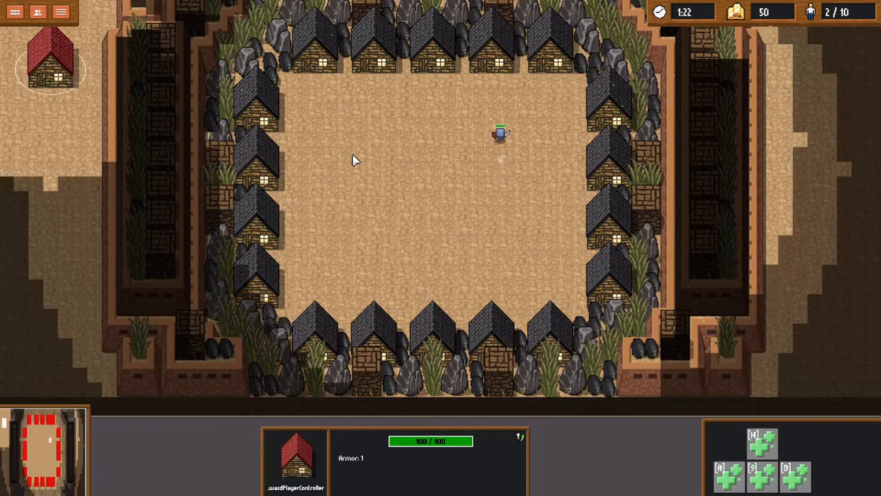
- Steer the warrior left below the upper houses, down, and right across the middle of the arena
key(a)
key(a)
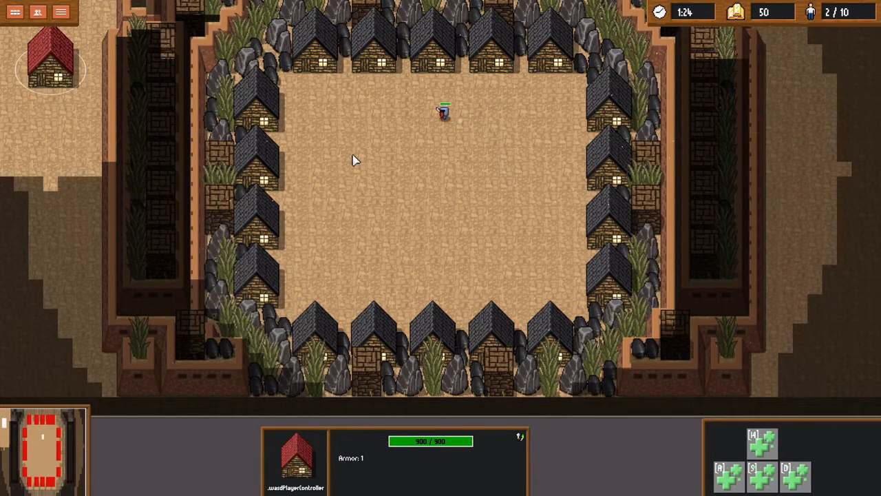
key(a)
key(s)
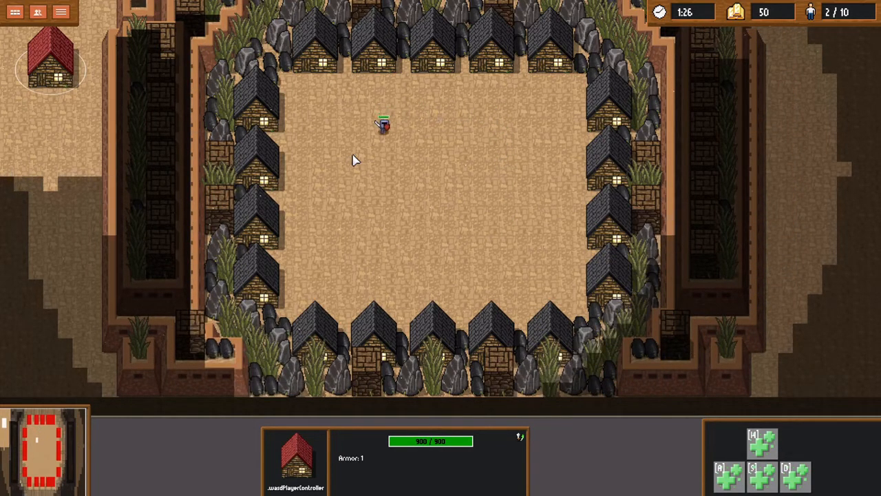
key(s)
key(d)
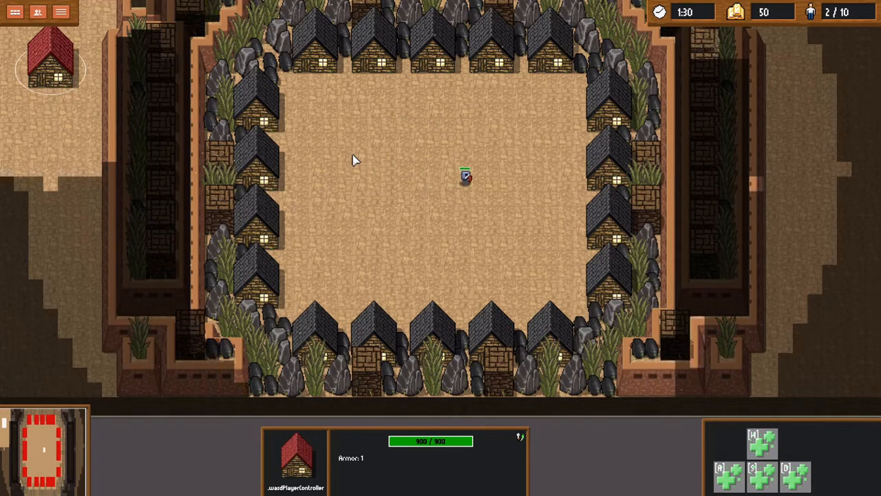
- Steer the warrior up, left across to the .vtLeft houses, and down alongside them
key(w)
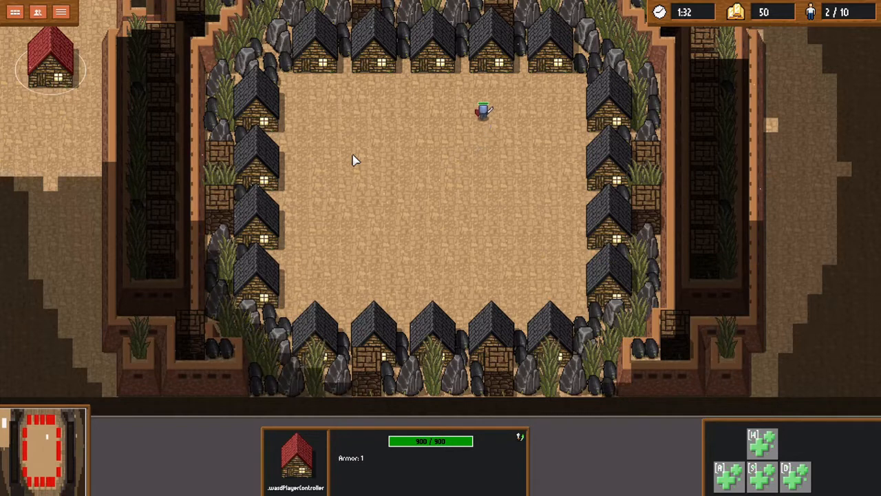
key(a)
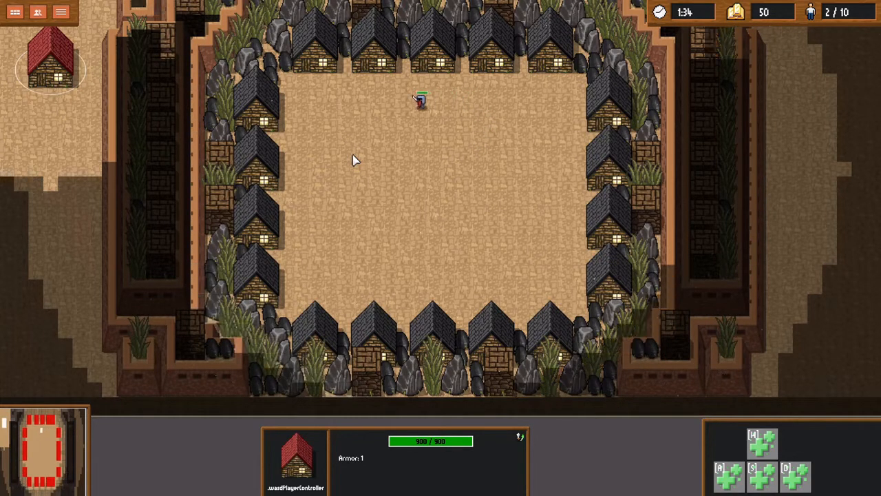
key(a)
key(a)
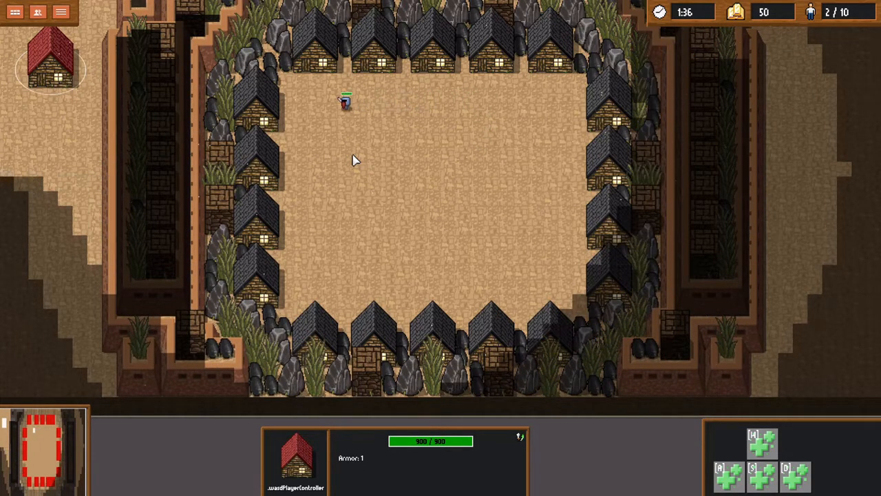
key(s)
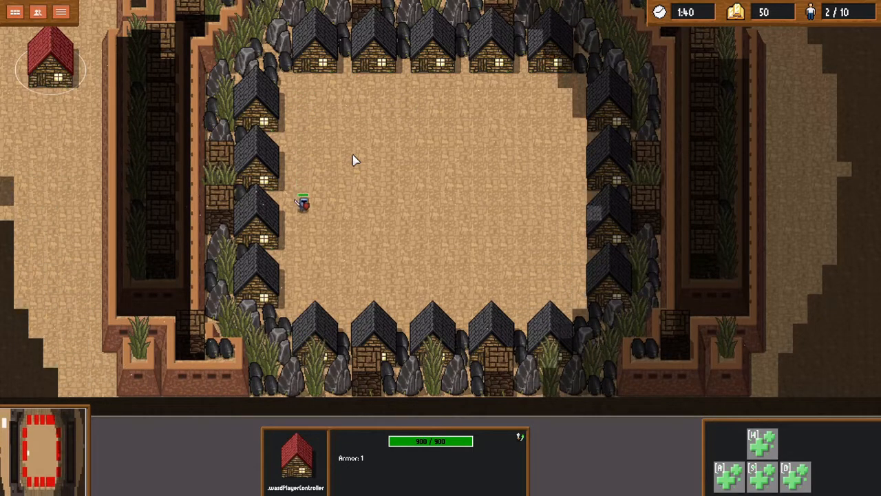
- Walk the warrior right across the lower part of the arena and up through its centre
key(d)
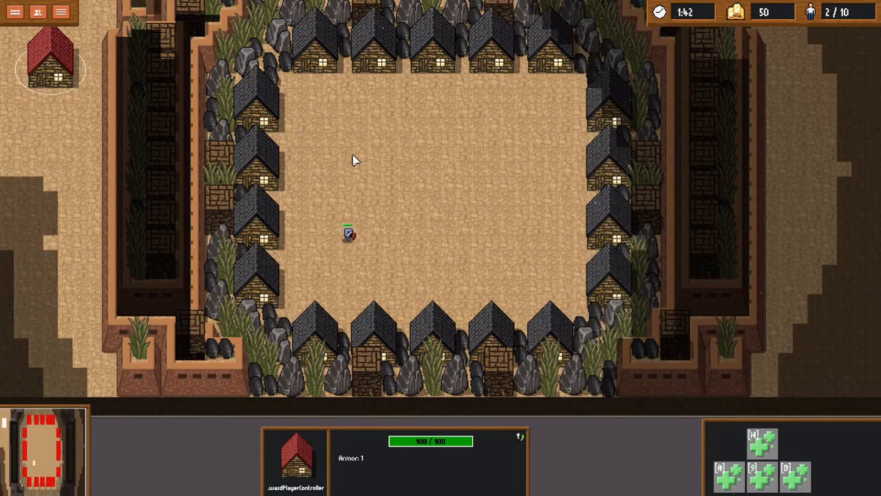
key(d)
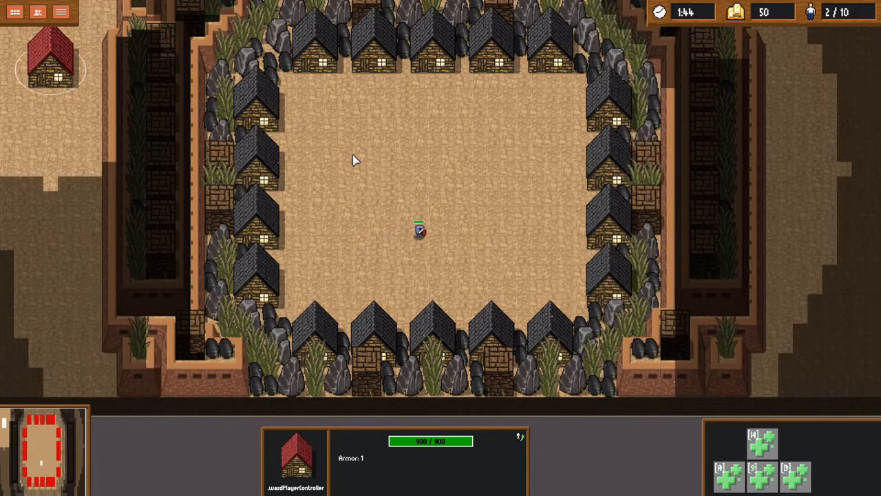
key(d)
key(w)
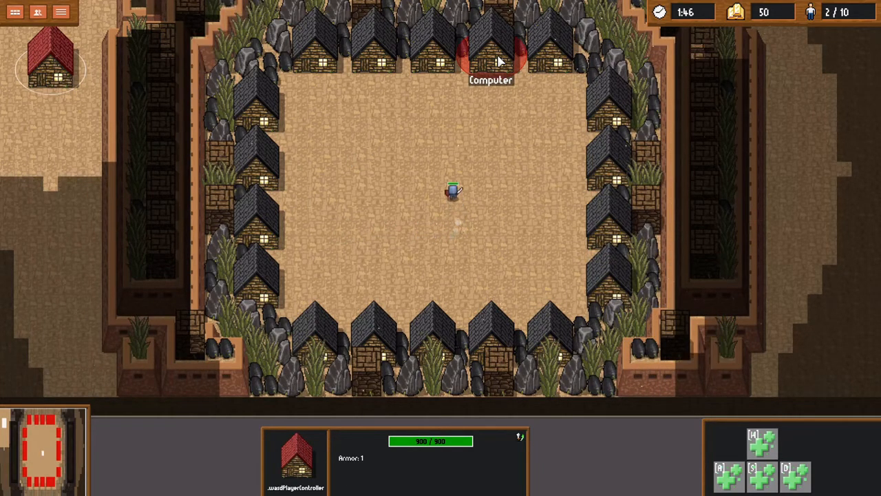
key(w)
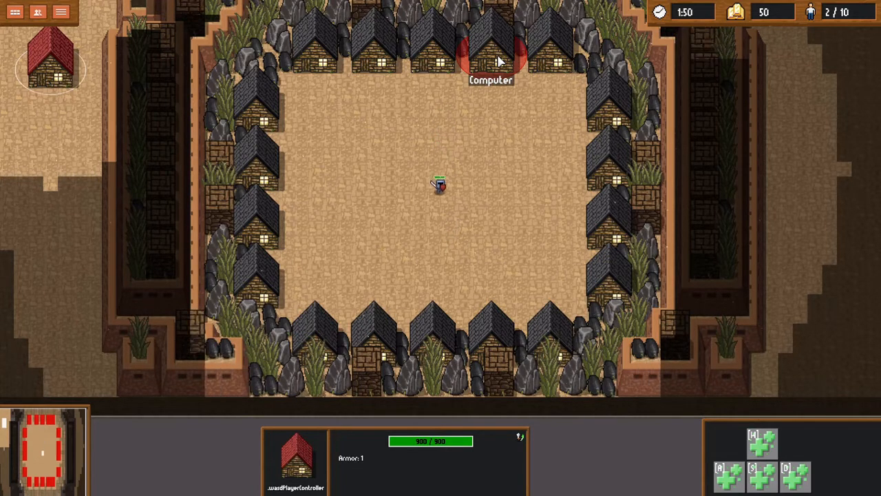
- Send the warrior down from the centre, left across the lower arena, and up beside the left-side houses
key(s)
key(a)
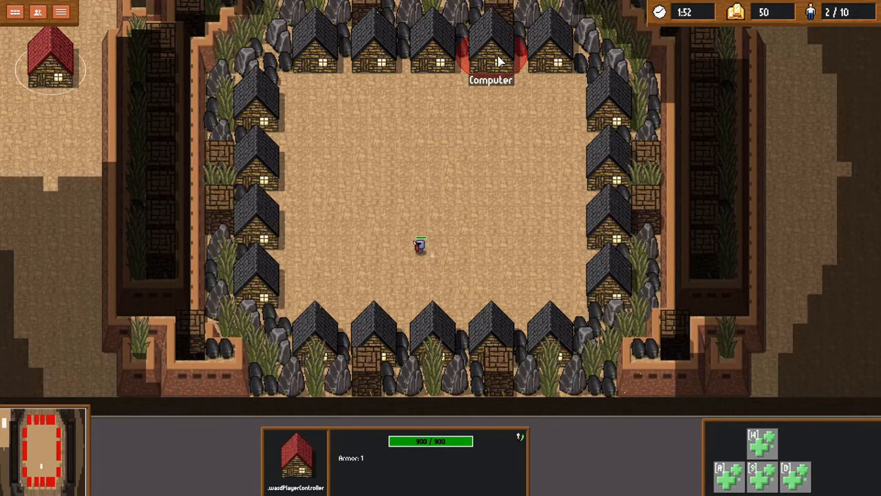
key(a)
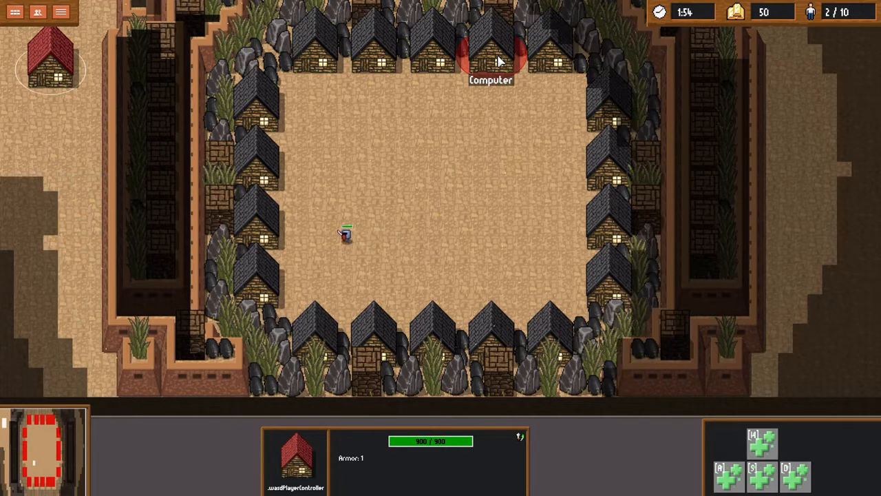
key(w)
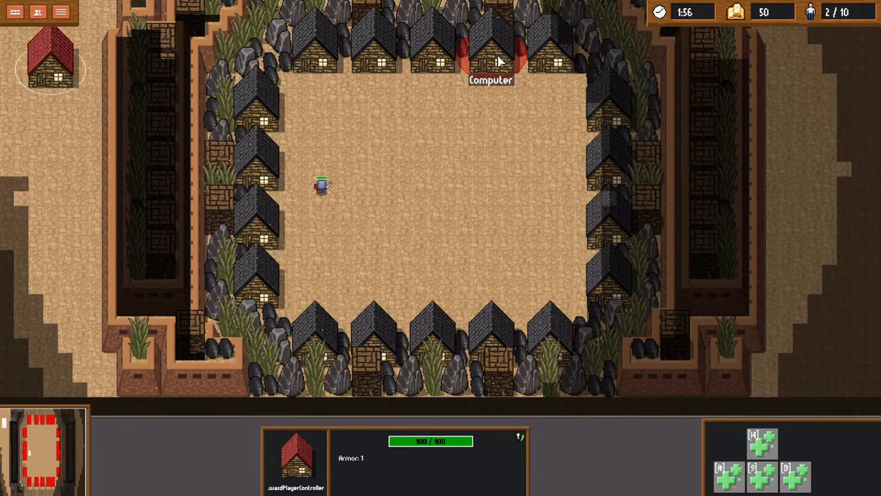
key(w)
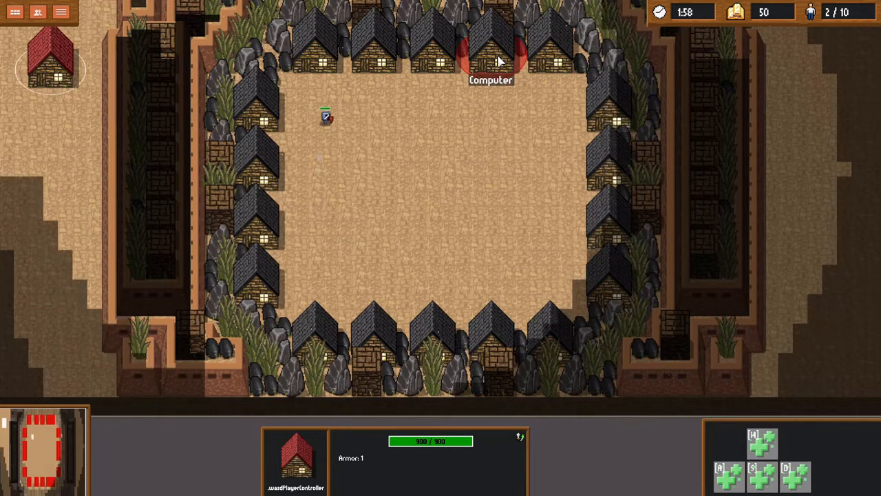
- Walk the warrior right below the upper houses and down beside the right-side houses
key(d)
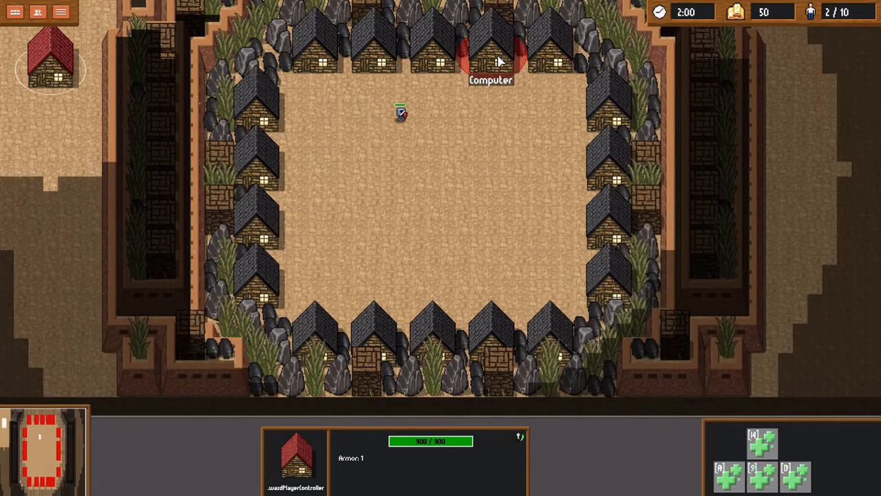
key(d)
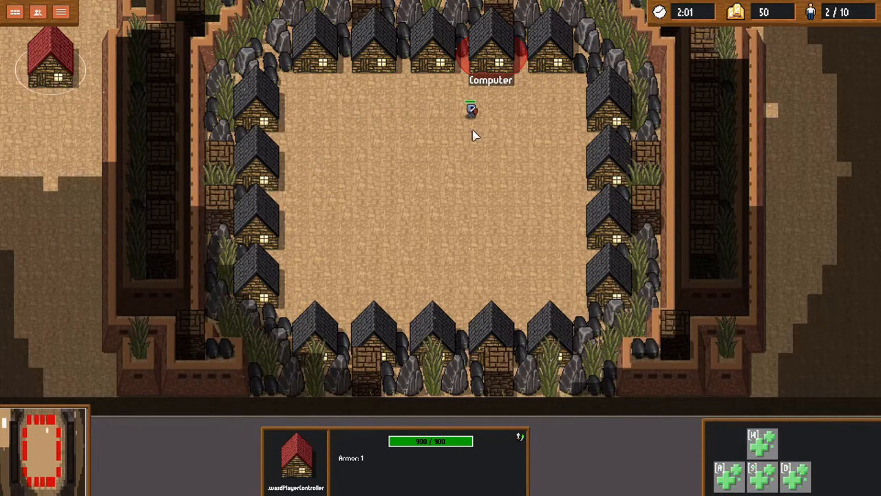
key(d)
key(s)
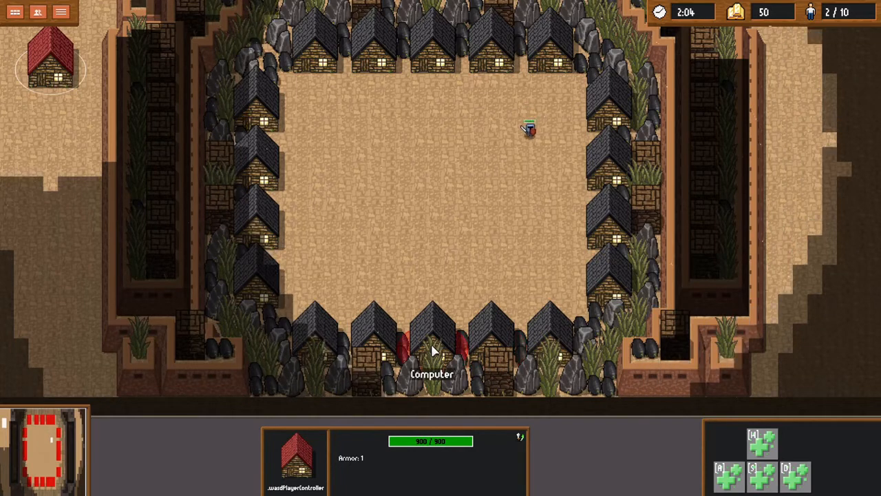
key(s)
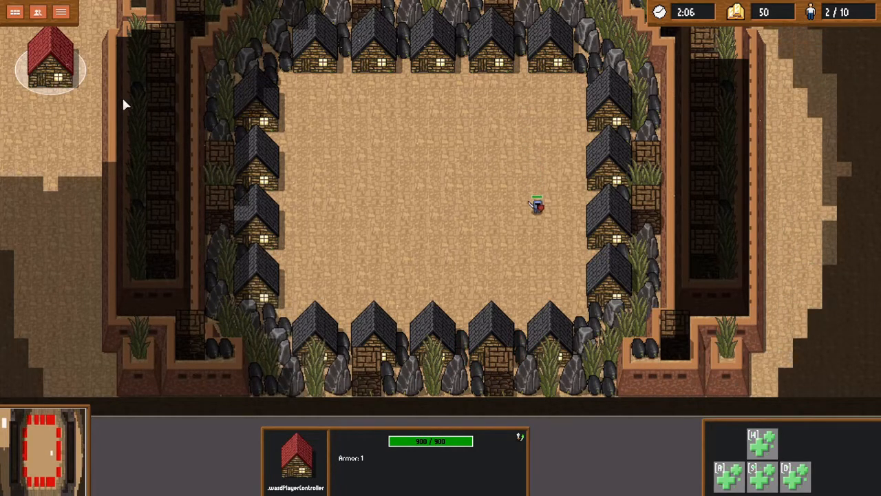
- Move the warrior left across the middle of the arena and up to the upper row of houses
key(a)
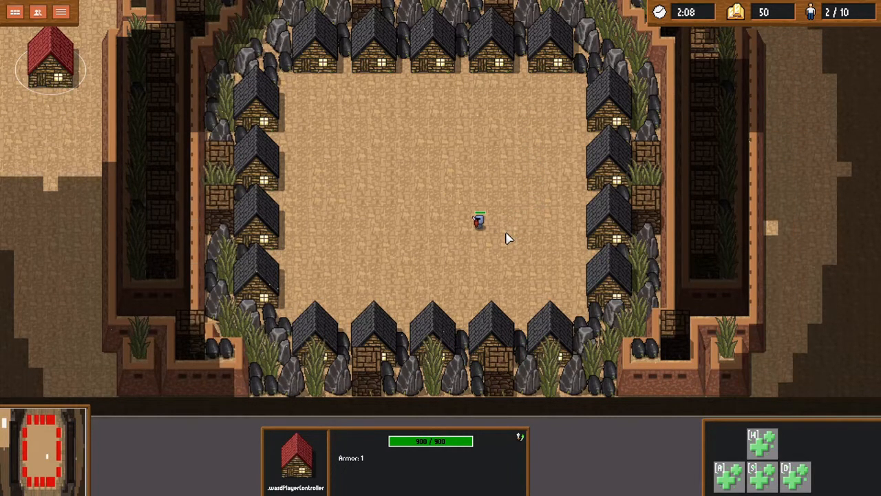
key(a)
key(a)
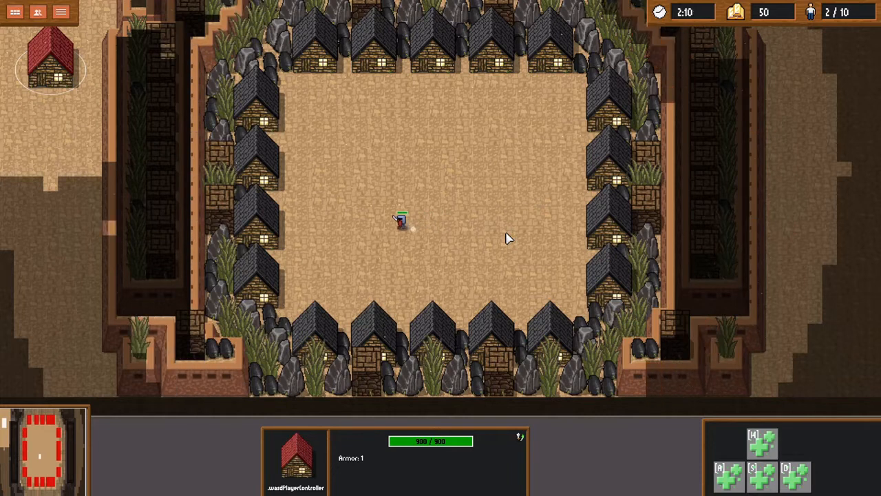
key(w)
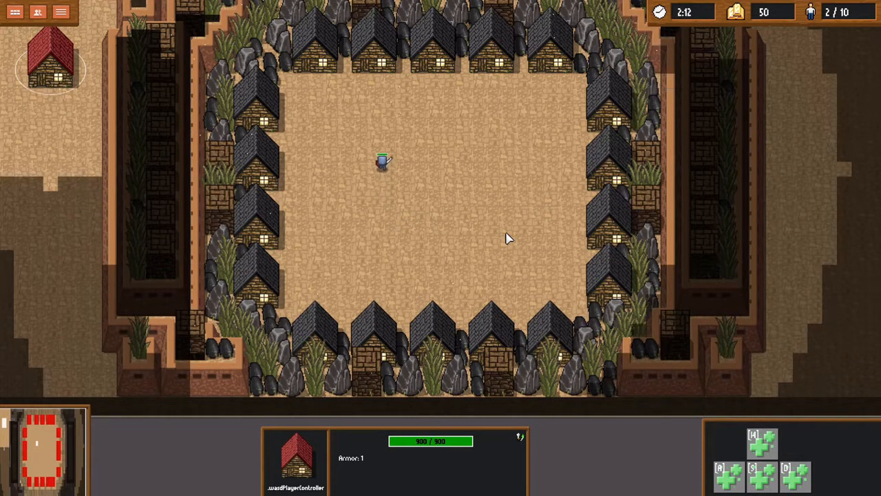
key(w)
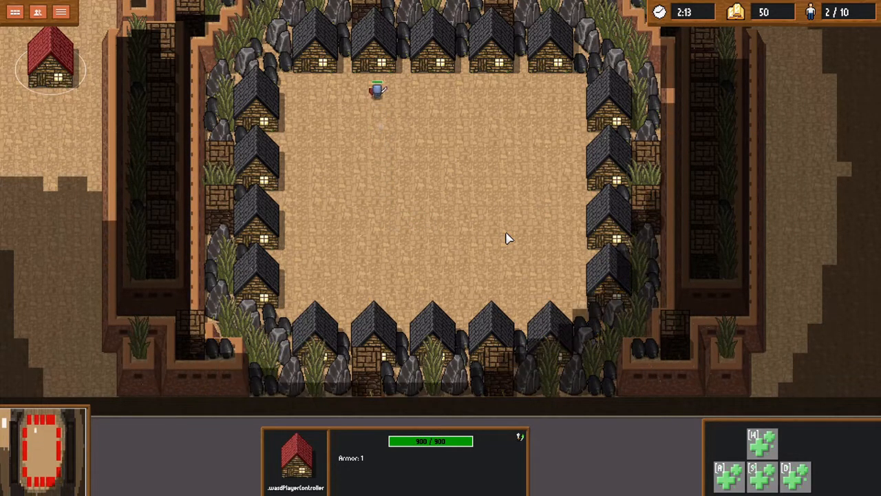
key(w)
- Send the warrior down the arena, select the .keyboardWarrior unit, and reselect the .wasdPlayerController building
key(s)
drag(374, 122, 388, 317)
key(s)
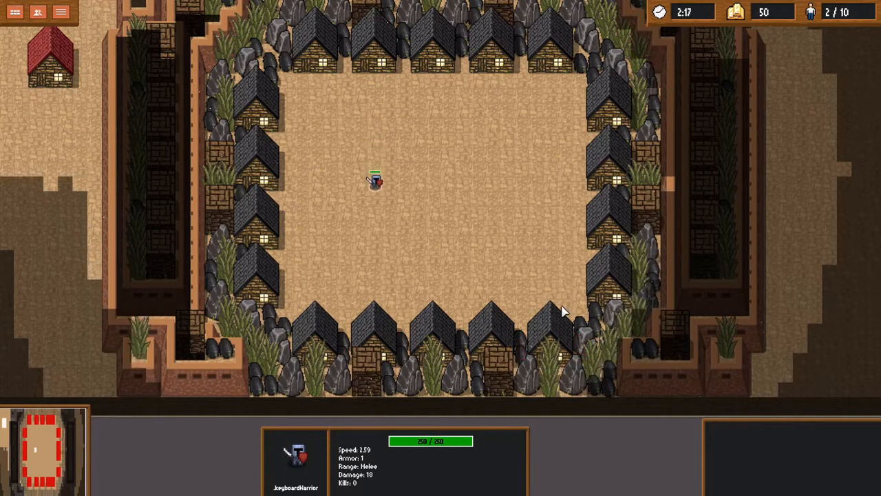
click(48, 69)
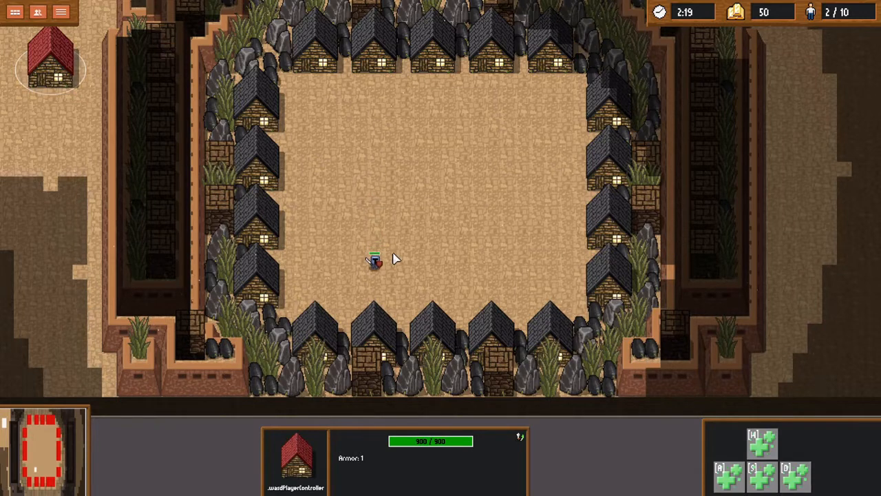
- Walk the warrior right above the lower houses, inspect the .vtRight house, and reselect the .wasdPlayerController building
key(d)
drag(553, 283, 614, 288)
click(59, 72)
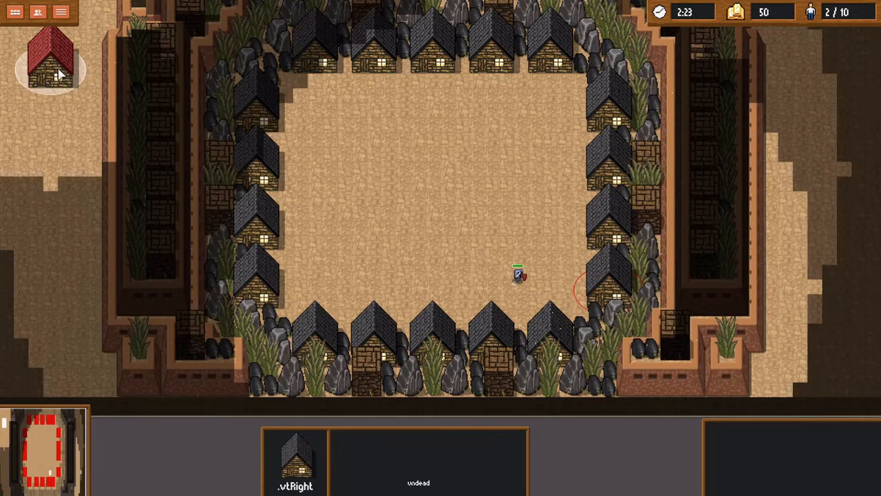
- Steer the warrior counterclockwise around the arena from its lower-right area, finishing on the left side
key(w)
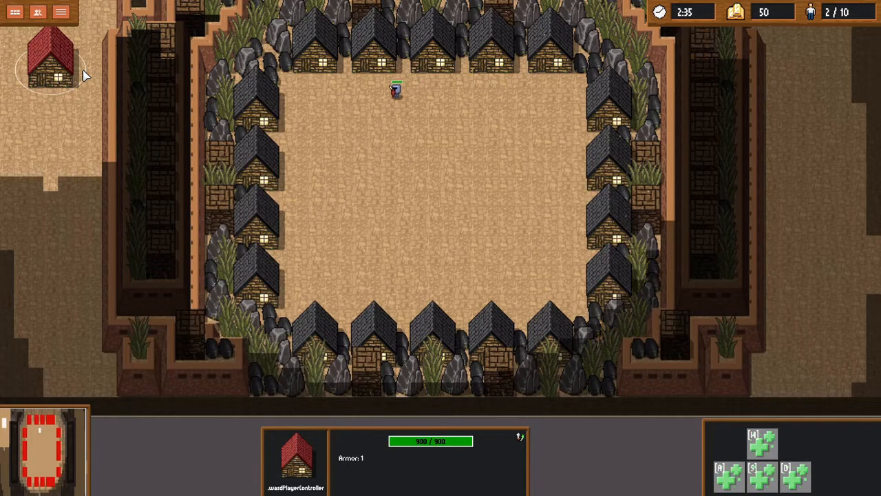
key(s)
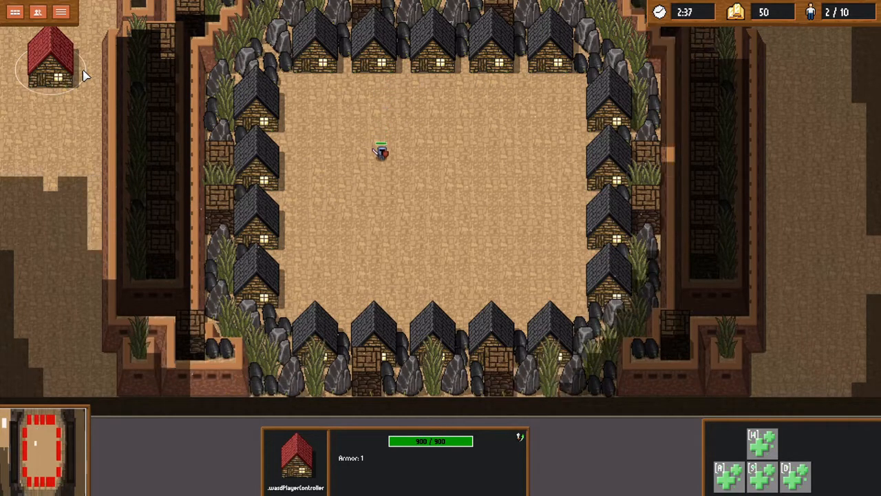
key(d)
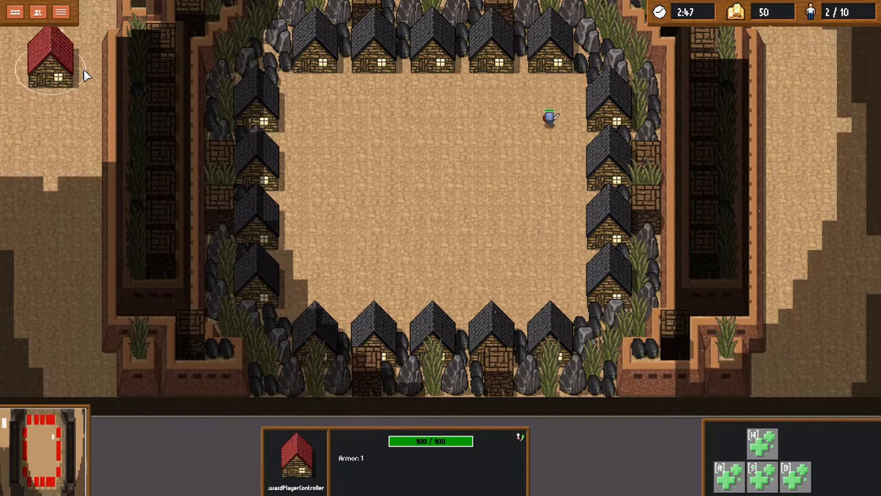
key(a)
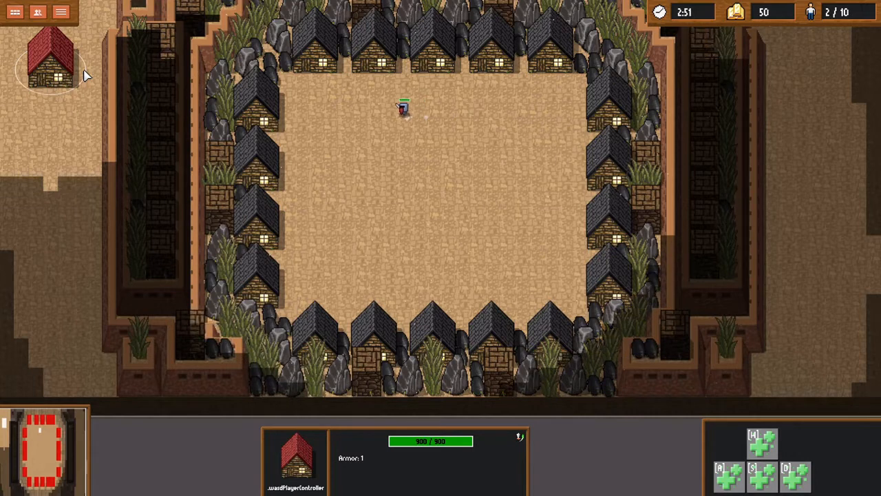
key(s)
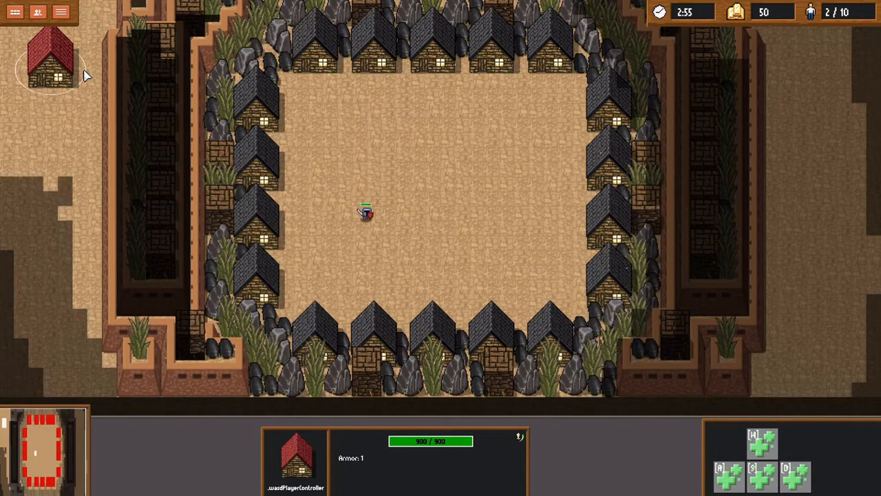
- Loop the warrior right across the lower arena, up, left, down, and right again above the lower houses
key(d)
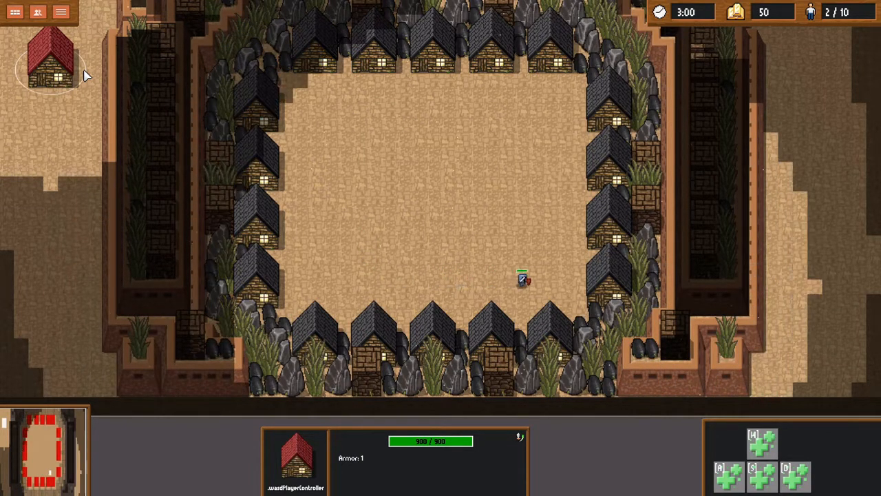
key(w)
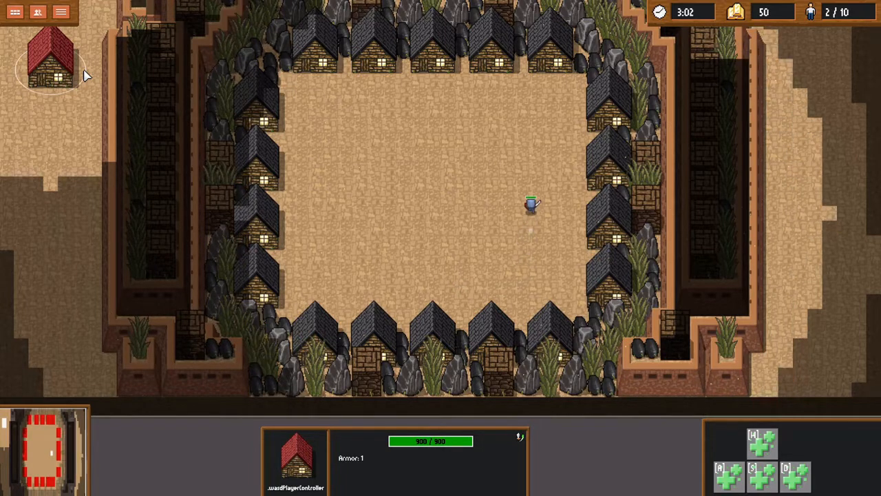
key(a)
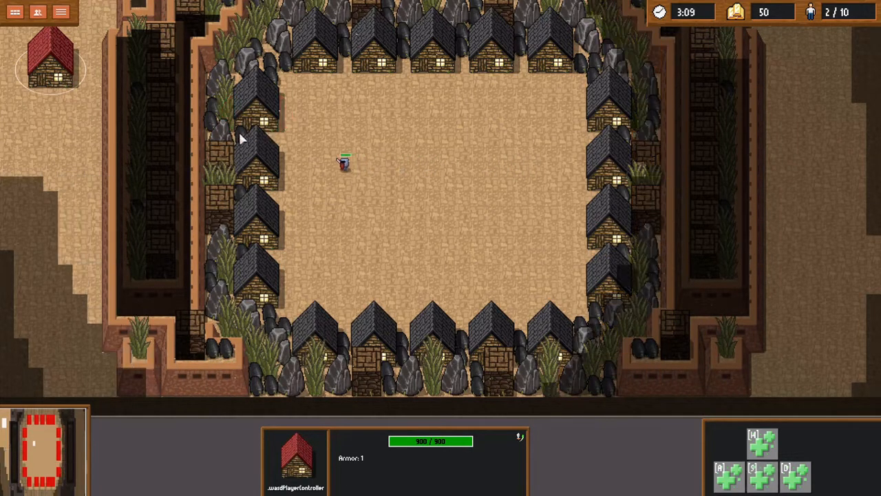
key(s)
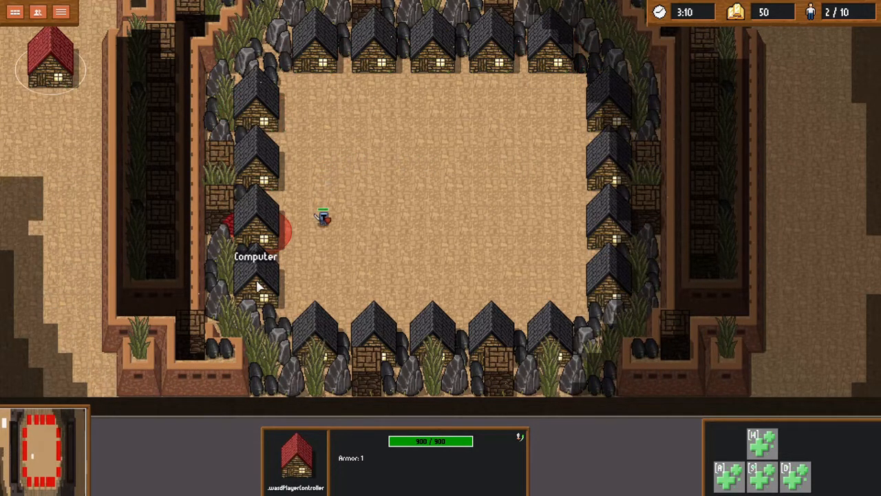
key(d)
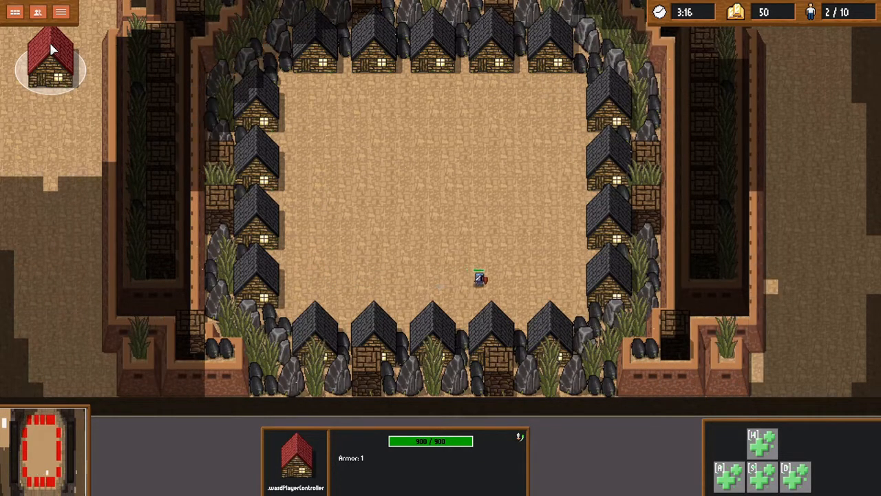
- Walk the warrior up beside the right-side houses and left below the upper houses
key(w)
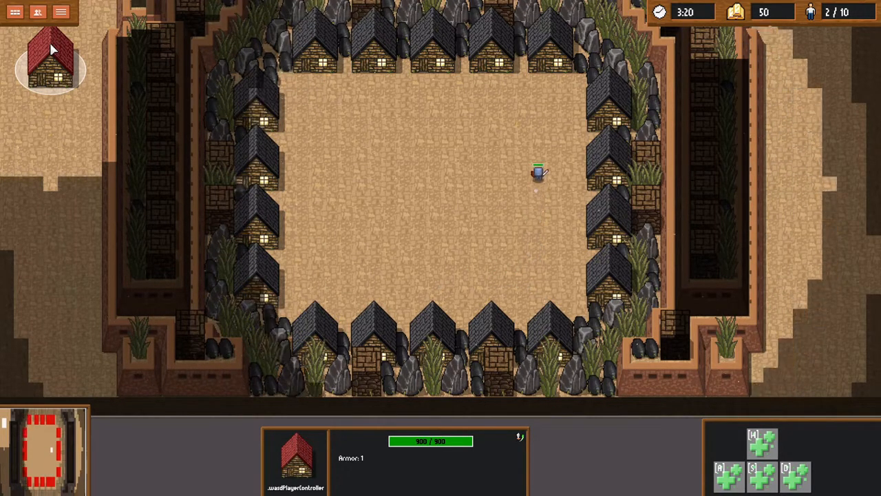
key(w)
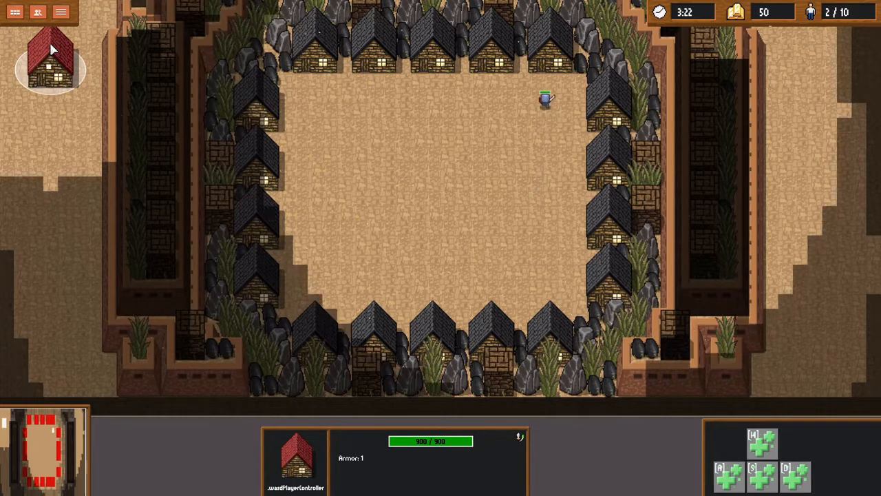
key(a)
key(a)
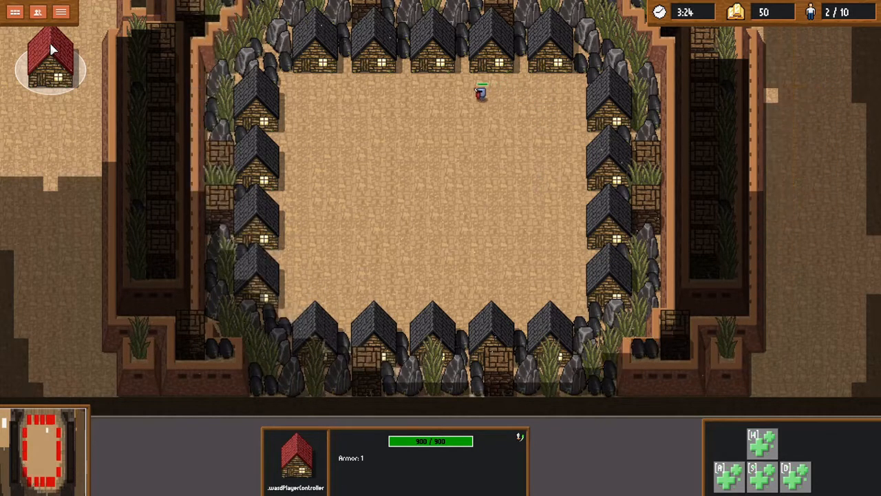
key(a)
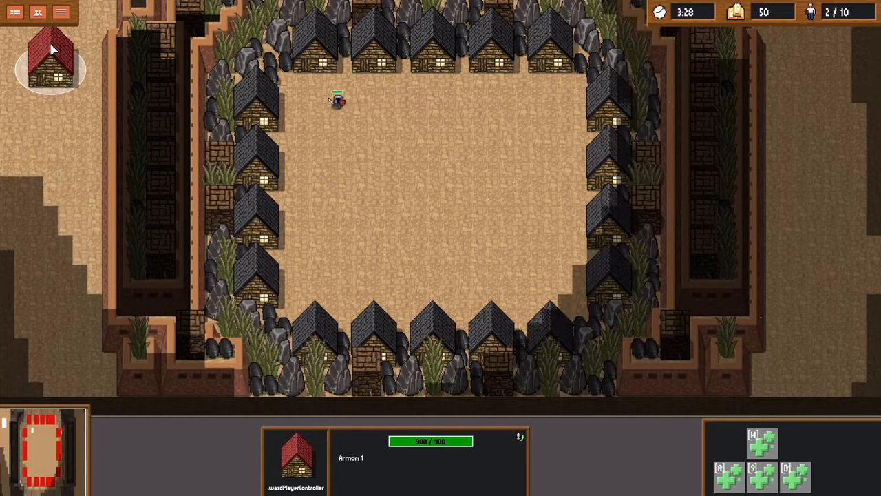
- Move the warrior down alongside the left-side houses and right above the lower houses
key(s)
key(s)
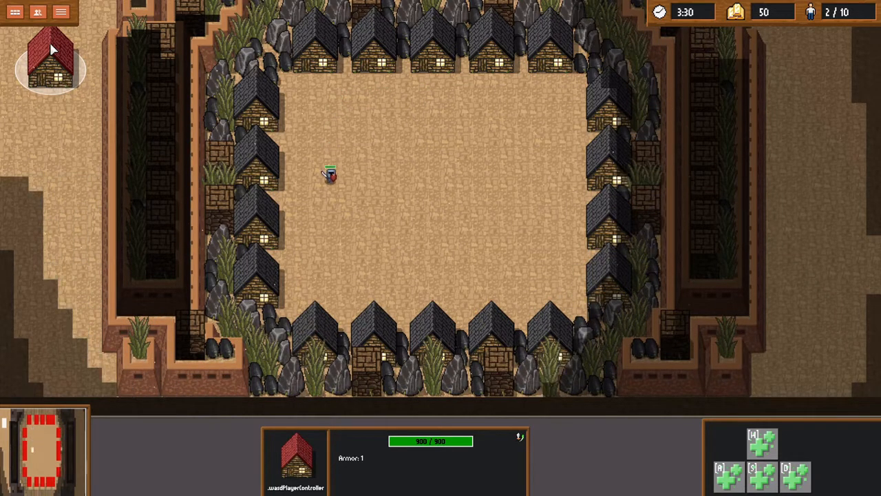
key(s)
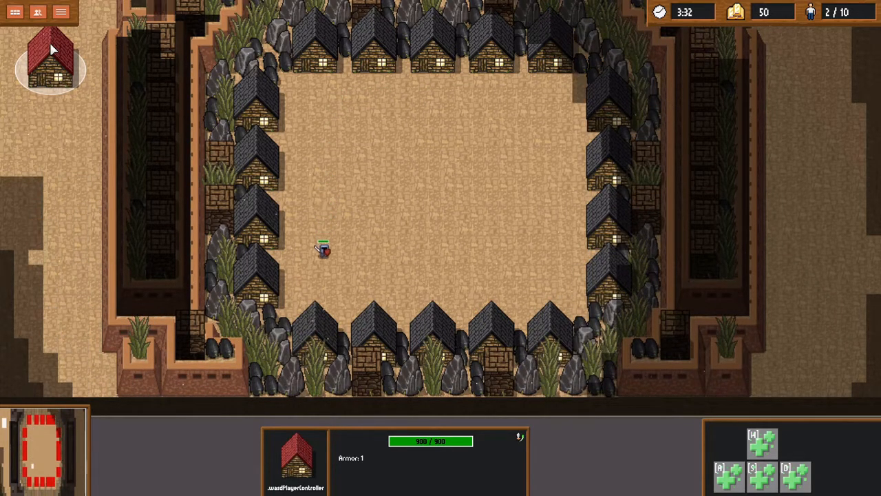
key(d)
key(d)
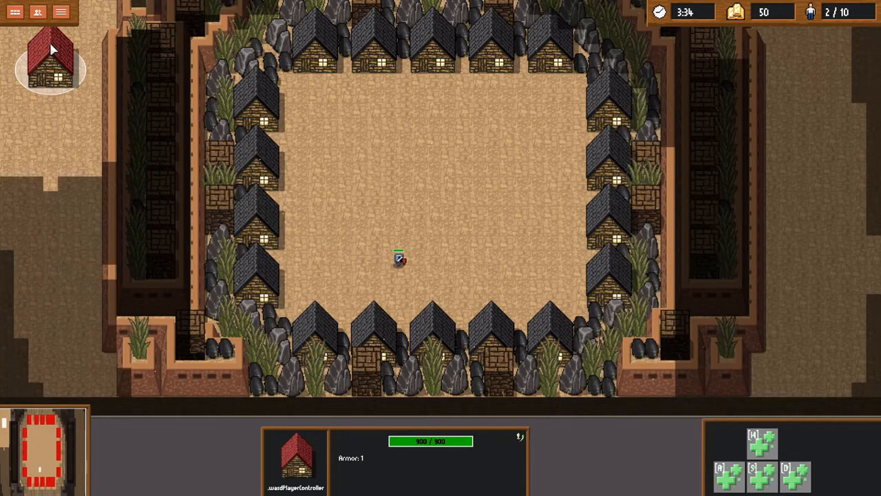
key(d)
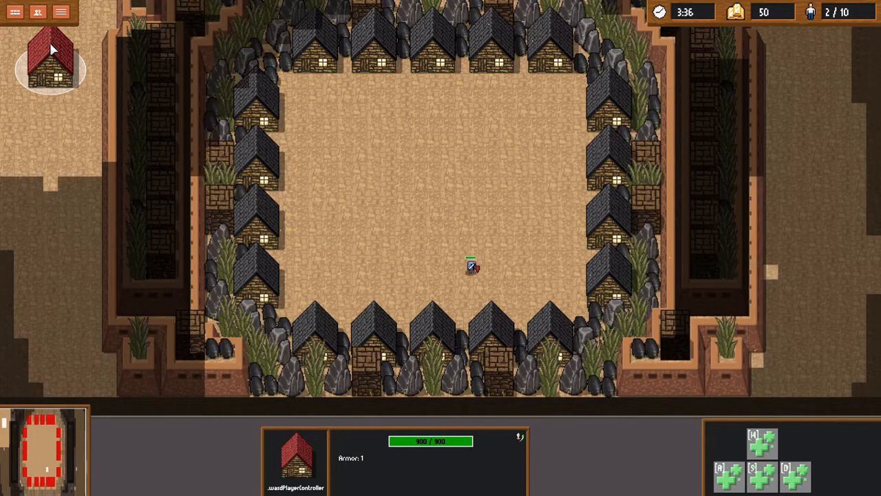
- Send the warrior up the right side of the arena and left across its upper middle
key(w)
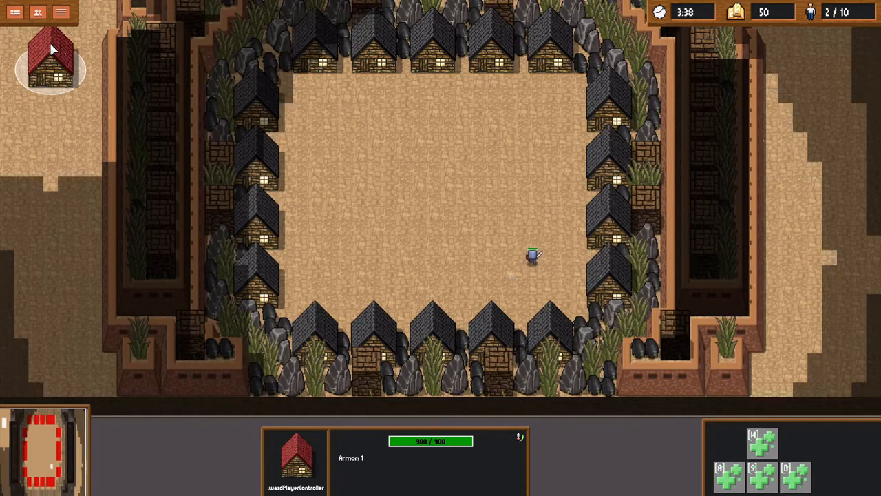
key(w)
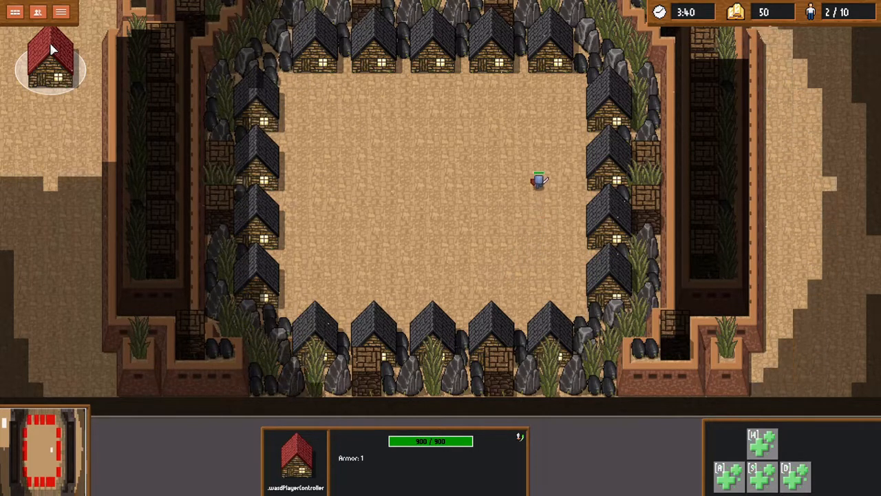
key(a)
key(a)
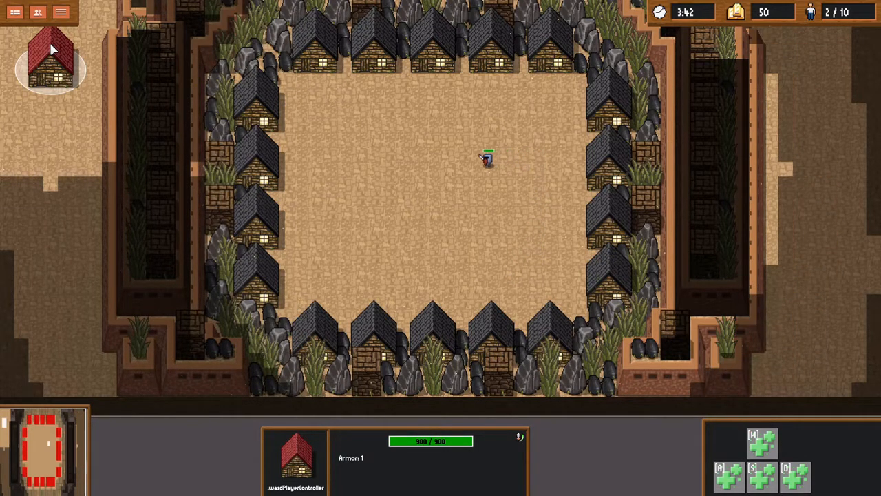
key(a)
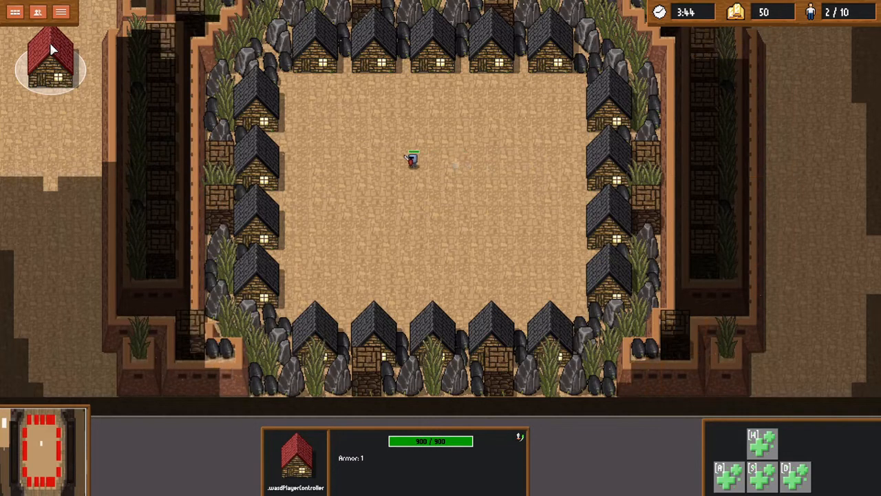
- Steer the warrior up to the upper houses, right below them, down, and left toward the lower centre
key(w)
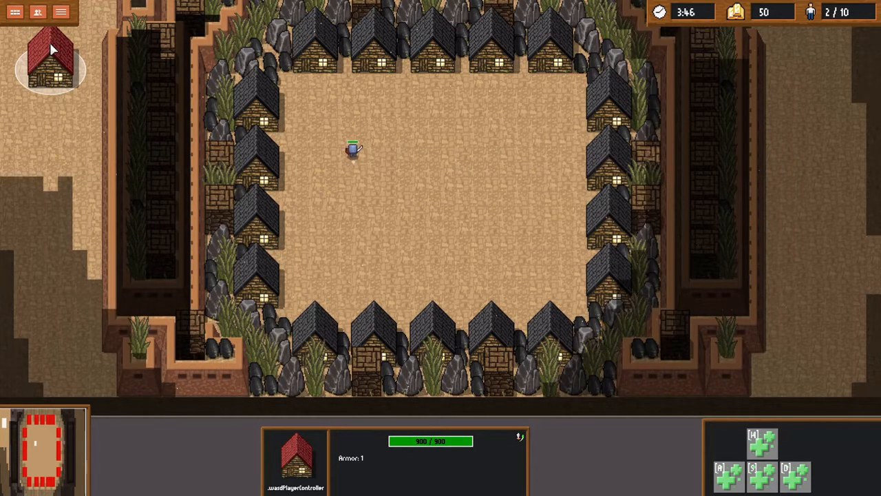
key(w)
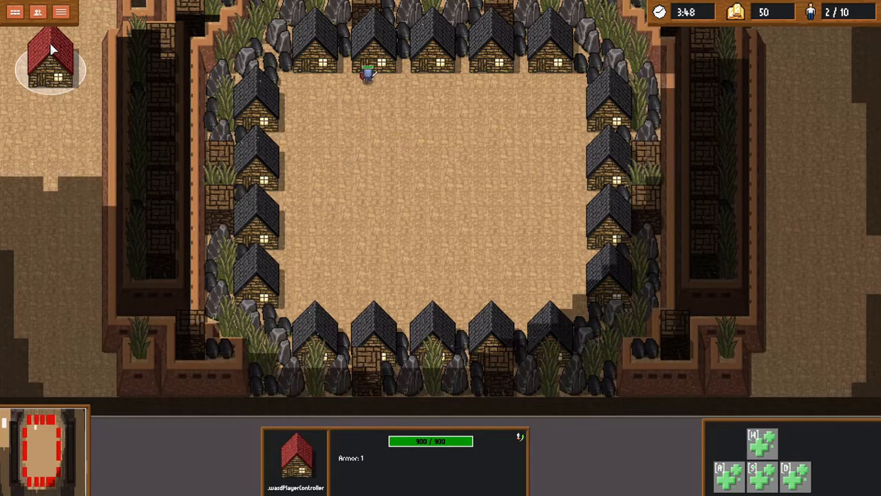
key(d)
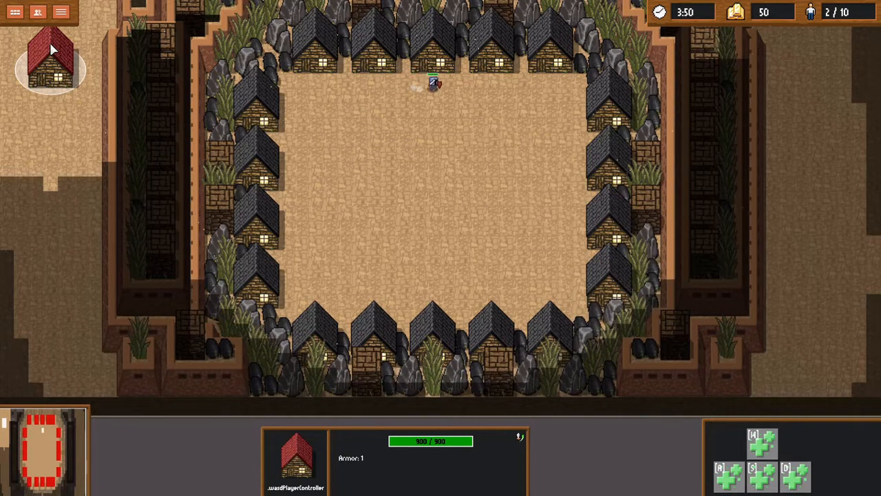
key(d)
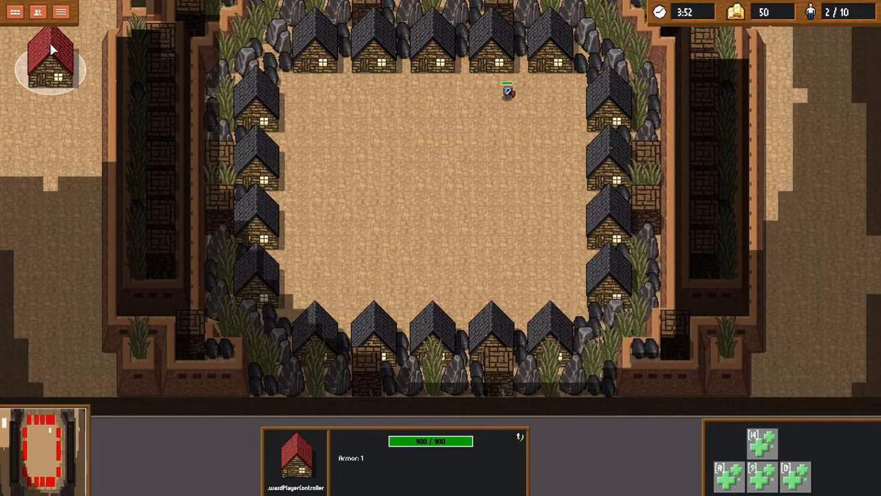
key(s)
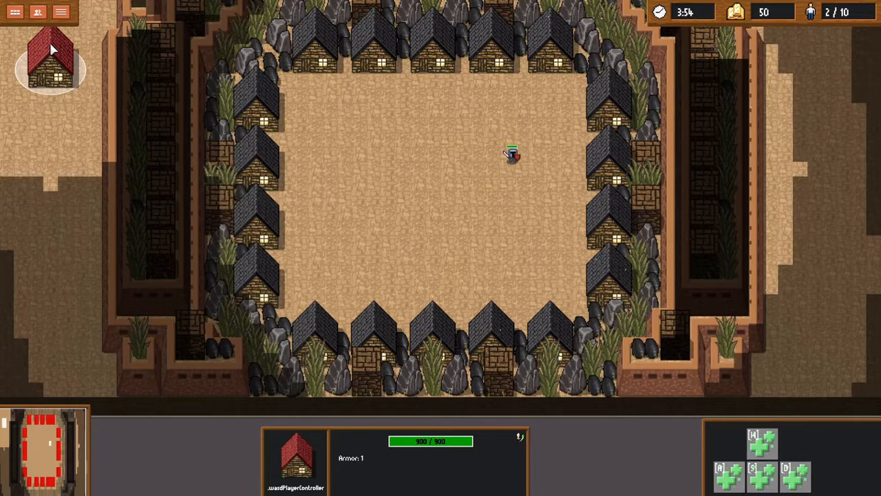
key(s)
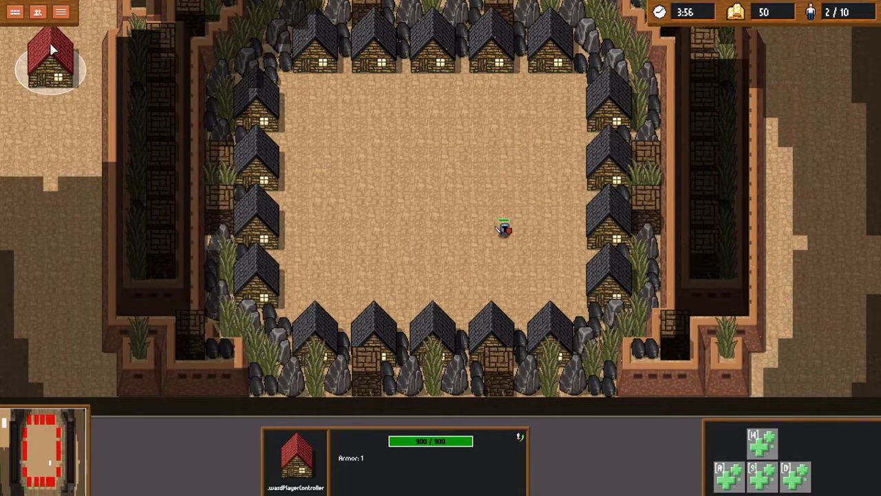
key(a)
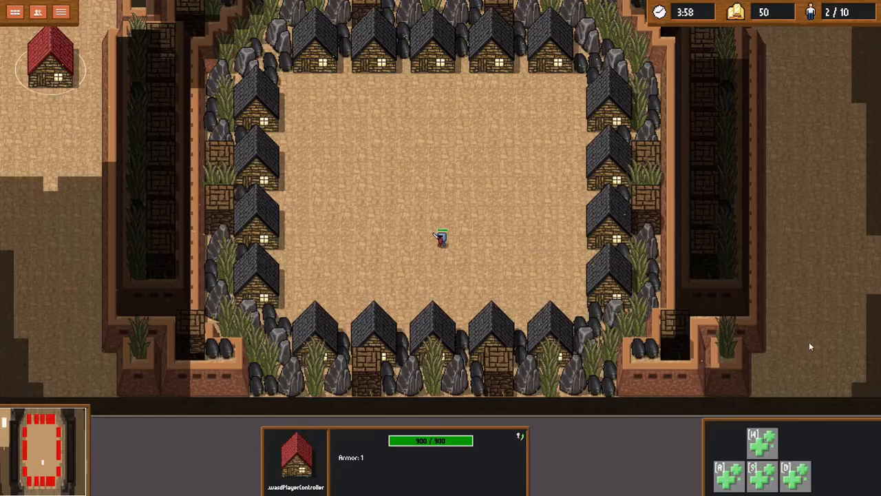